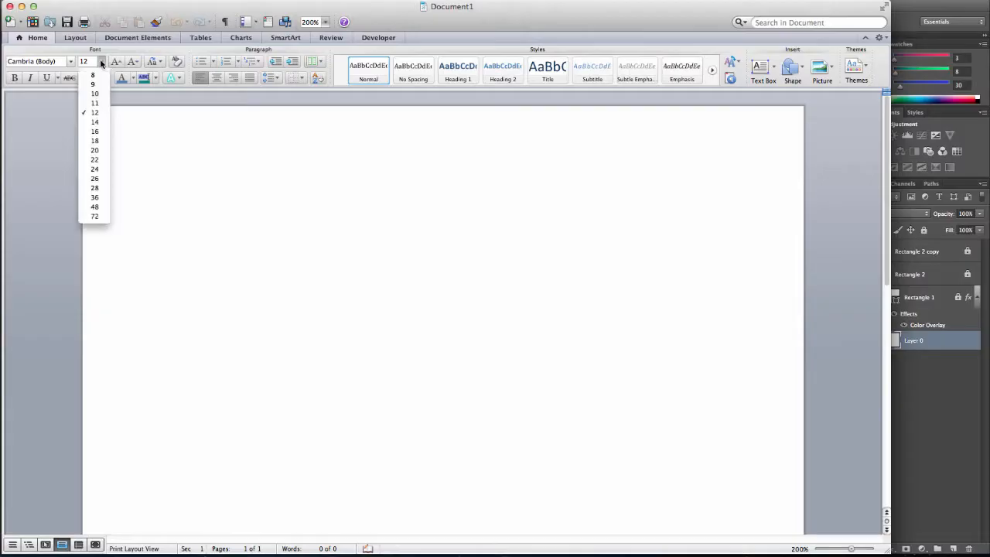
- Set the font size to 22 and enter Ready, Aim and Fire on separate lines with blank lines between them
{"action": "left_click", "coordinate": [94, 159]}
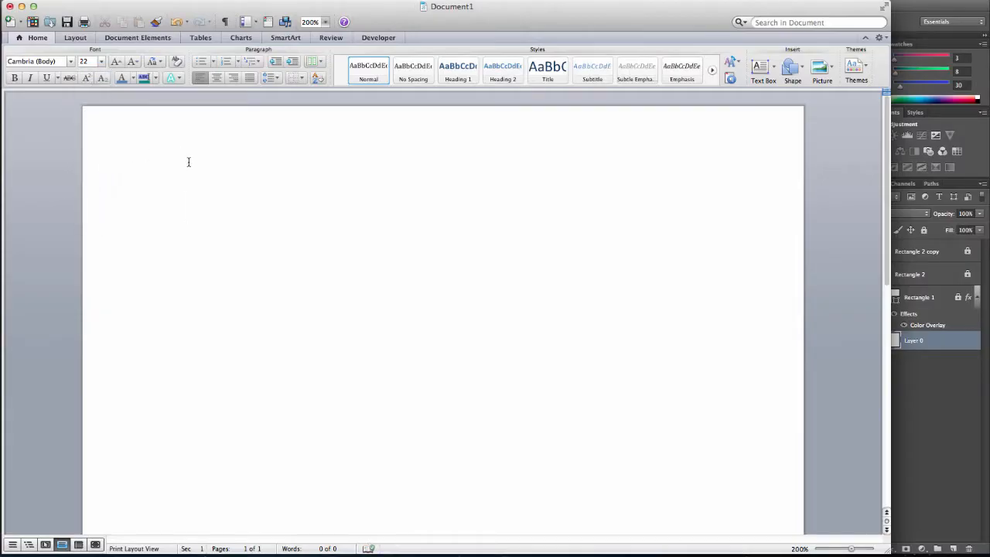
{"action": "type", "text": "Ready"}
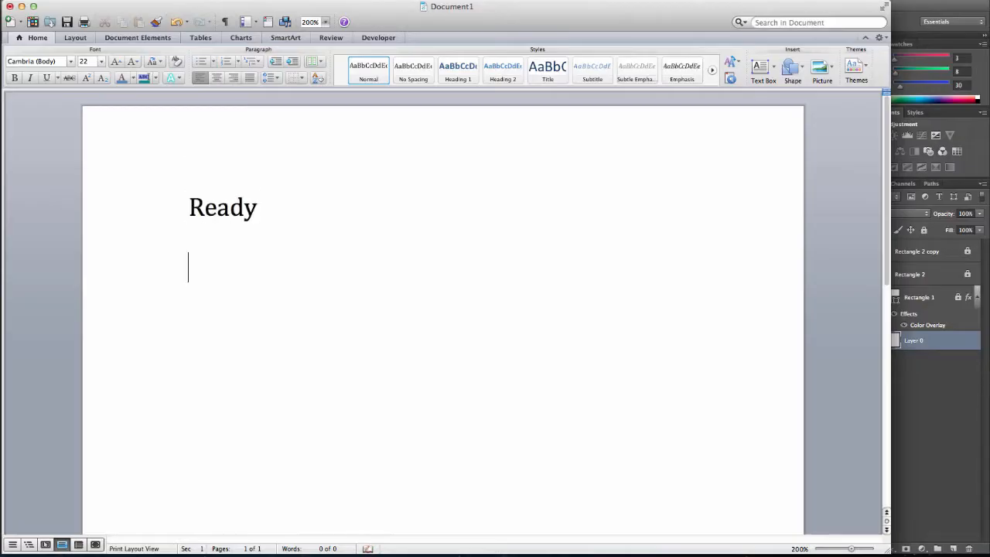
{"action": "type", "text": "AIM"}
{"action": "key", "text": "BackSpace"}
{"action": "key", "text": "BackSpace"}
{"action": "key", "text": "BackSpace"}
{"action": "type", "text": "I"}
{"action": "key", "text": "BackSpace"}
{"action": "type", "text": "Aim "}
{"action": "type", "text": "F"}
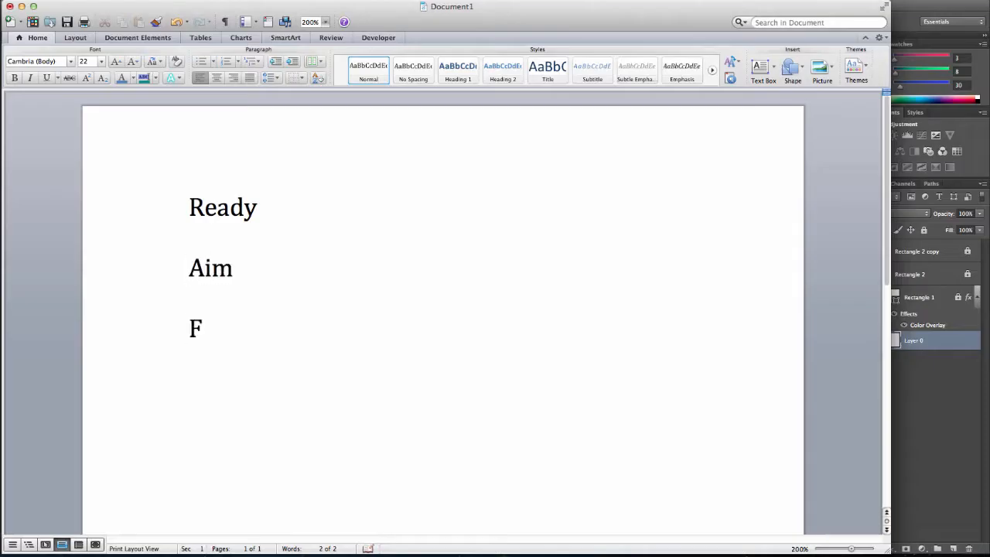
{"action": "type", "text": "ire"}
- Replace the whole Ready, Aim, Fire text with the two lines Wireframe and Storyboard
{"action": "left_click_drag", "start_coordinate": [244, 325], "coordinate": [170, 195]}
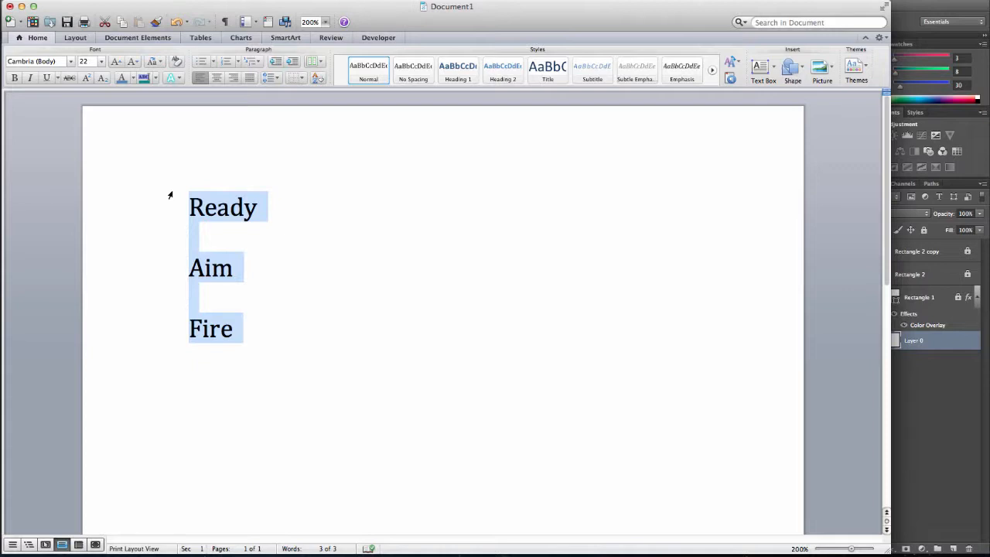
{"action": "type", "text": "wirefr"}
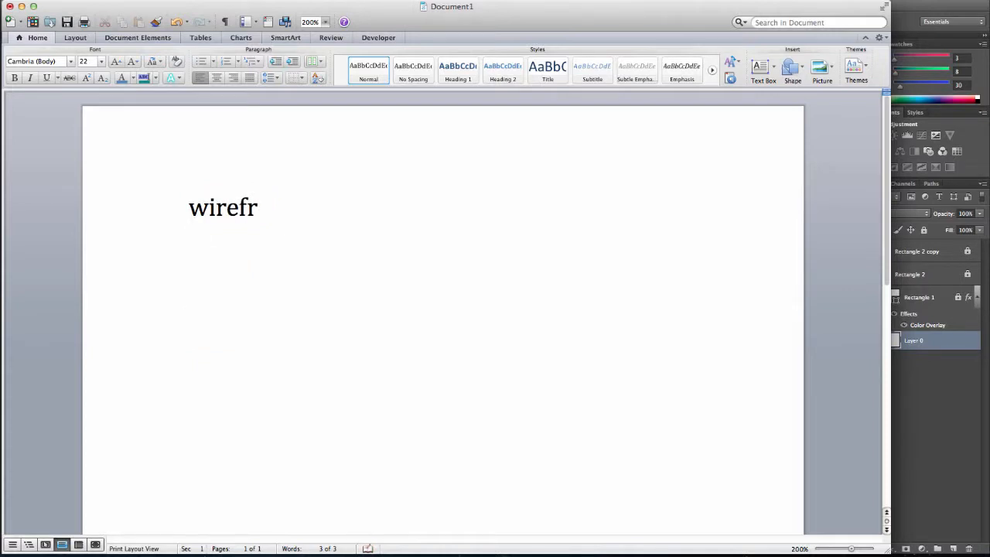
{"action": "type", "text": "ame"}
{"action": "key", "text": "Return"}
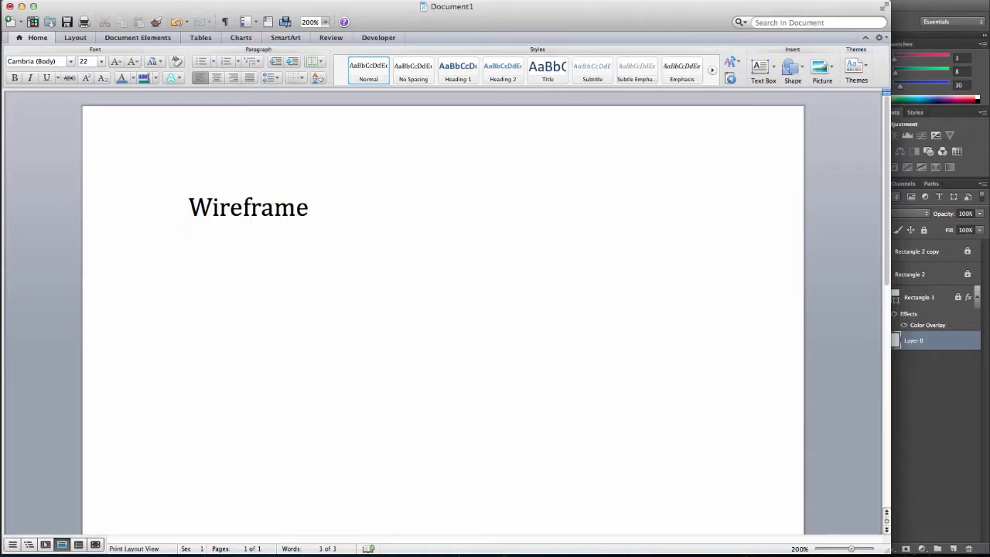
{"action": "type", "text": "Story"}
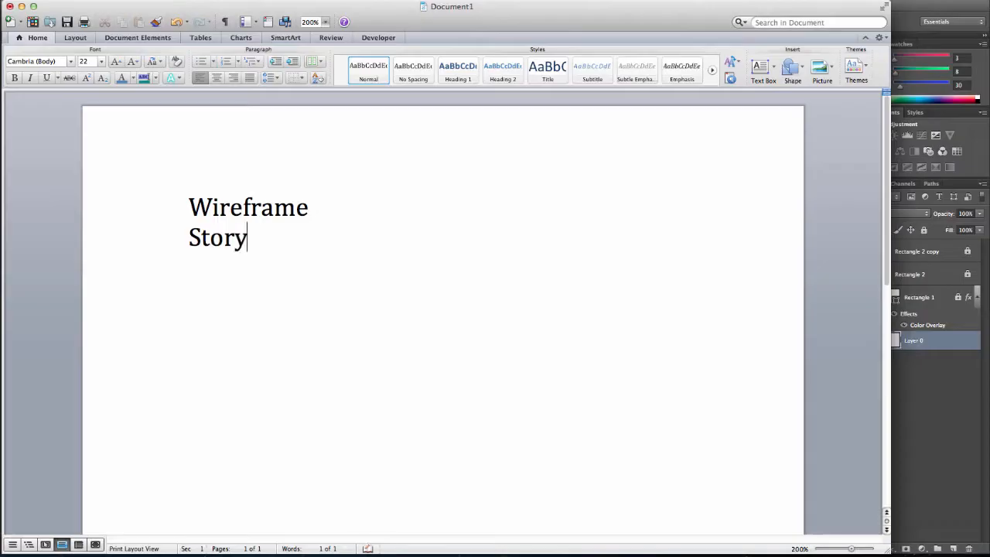
{"action": "type", "text": "board"}
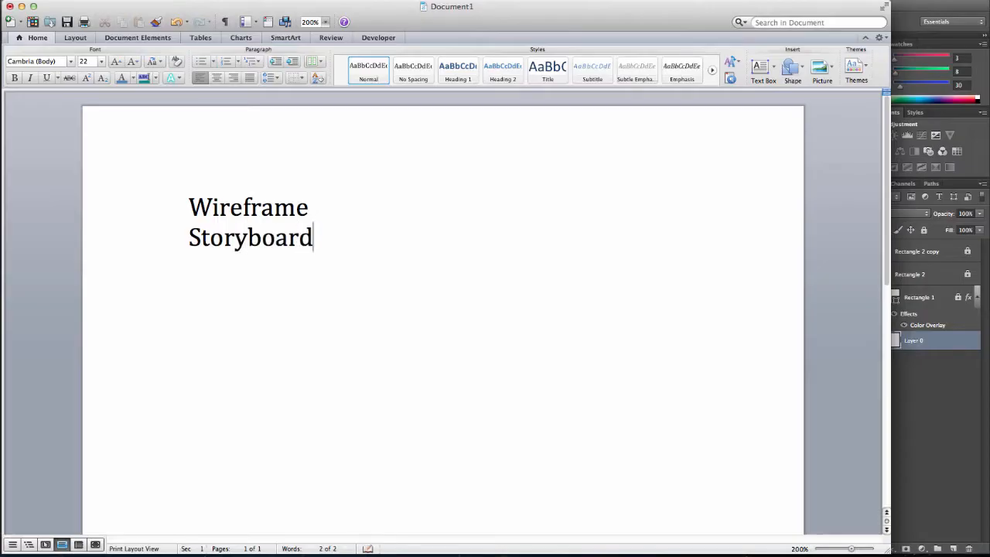
- Add the indented entries Colors and Graphics on separate lines beneath Storyboard
{"action": "key", "text": "Tab"}
{"action": "type", "text": "colors"}
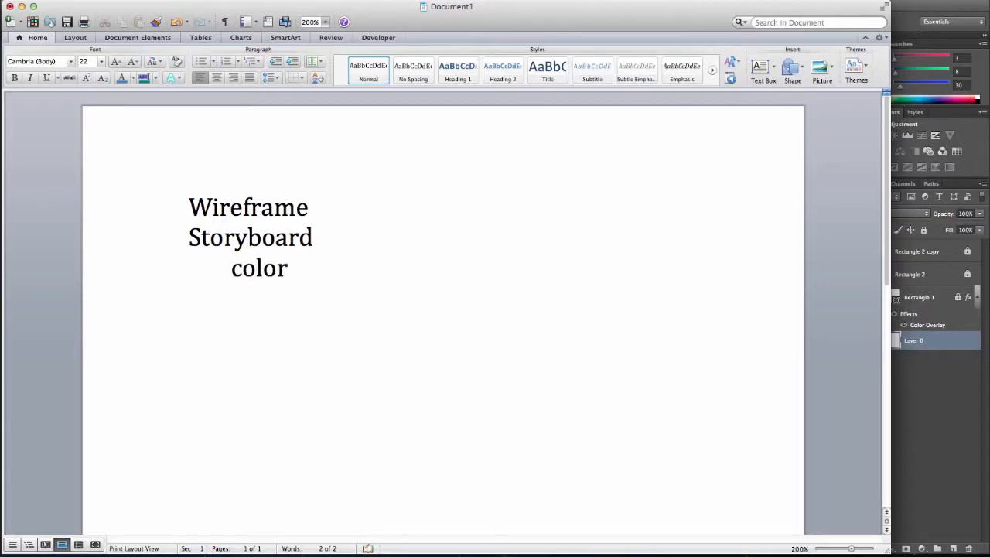
{"action": "key", "text": "Return"}
{"action": "key", "text": "Tab"}
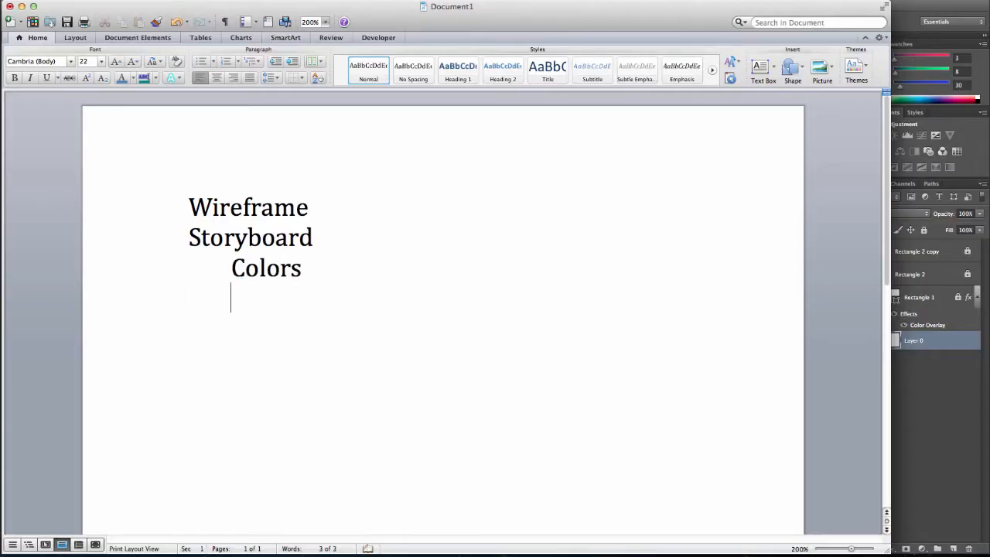
{"action": "type", "text": "graphics"}
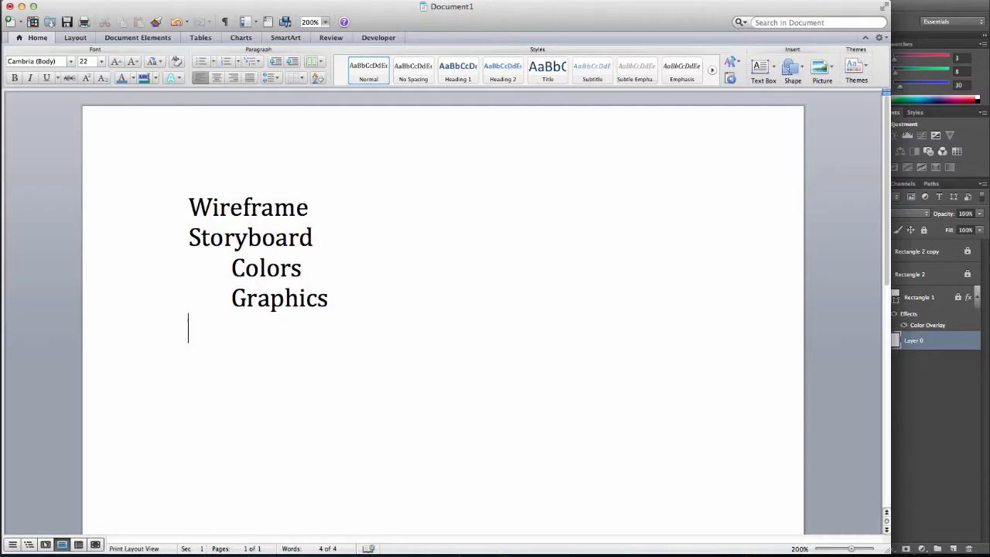
- Add an unindented Assets line below Graphics, with the indented entries Images and Copy(text) under it
{"action": "key", "text": "Return"}
{"action": "type", "text": "Assets"}
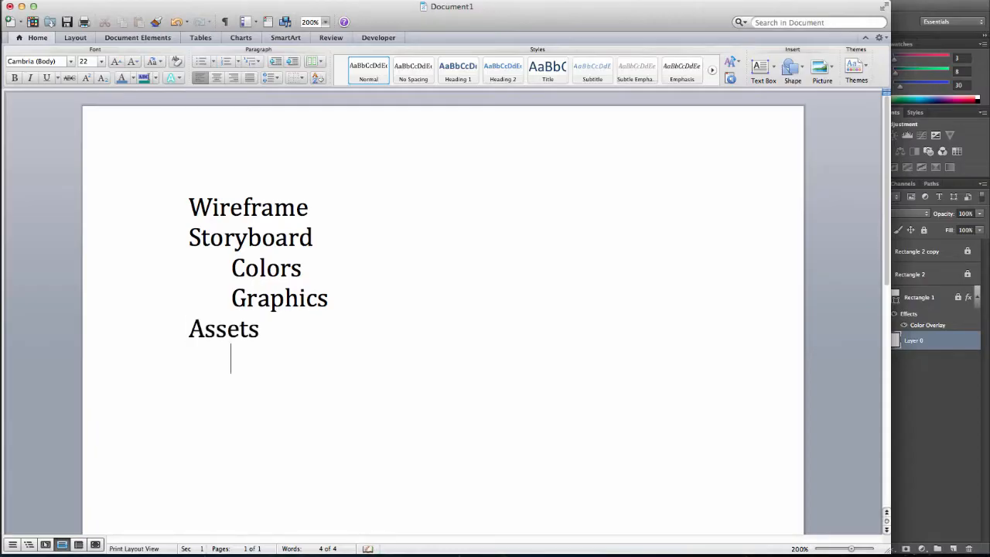
{"action": "key", "text": "Return"}
{"action": "key", "text": "Tab"}
{"action": "type", "text": "images"}
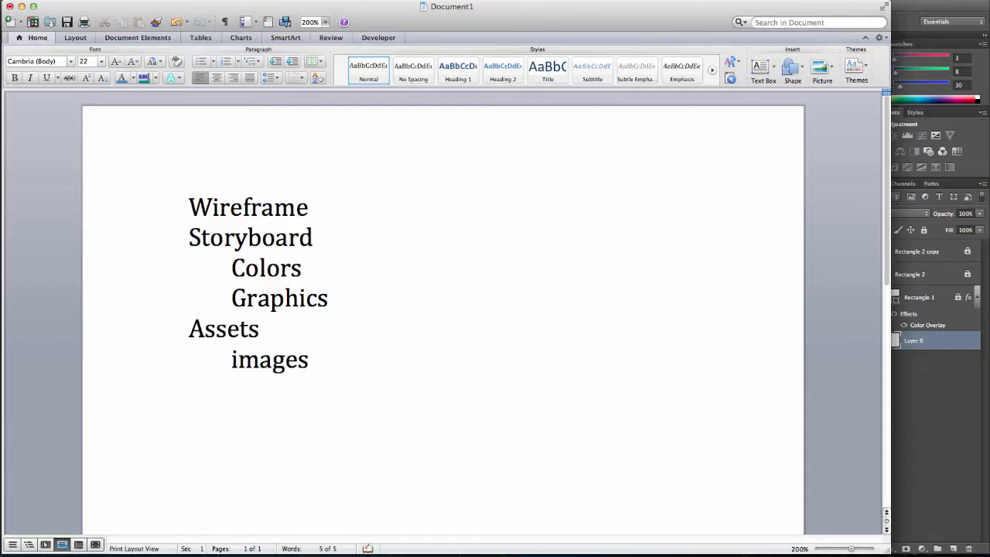
{"action": "key", "text": "Return"}
{"action": "type", "text": "c"}
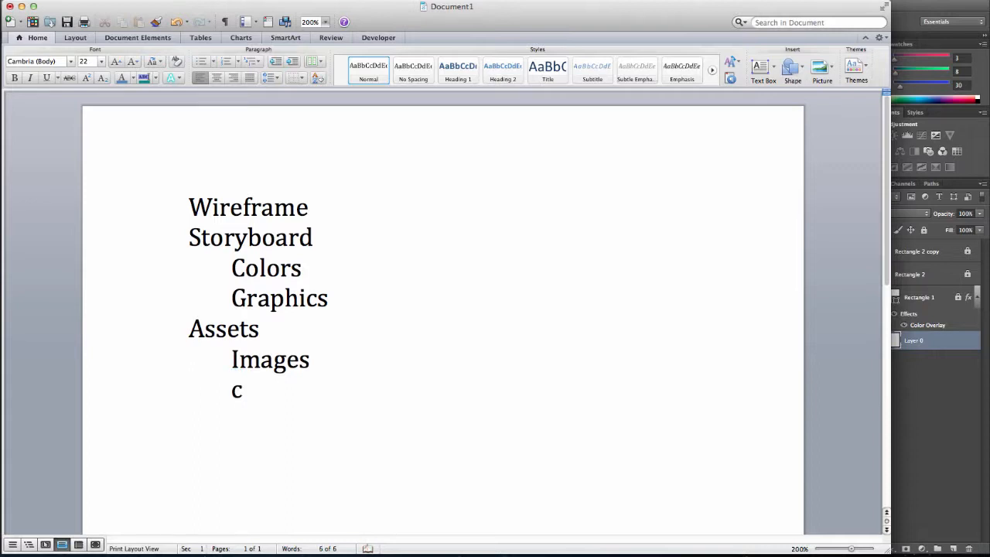
{"action": "type", "text": "opy(text)"}
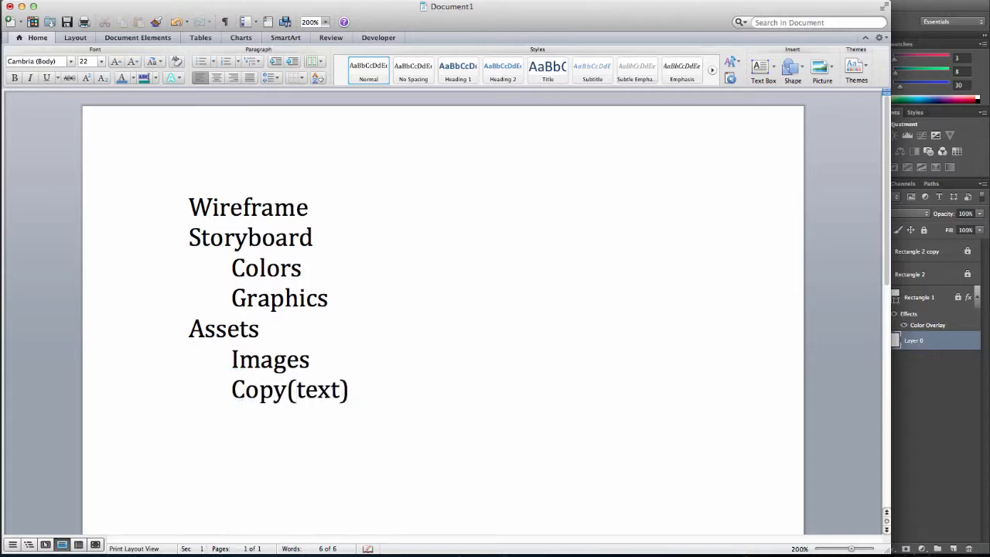
- Add the unindented line Create Page at the end of the outline
{"action": "key", "text": "Return"}
{"action": "type", "text": "Create"}
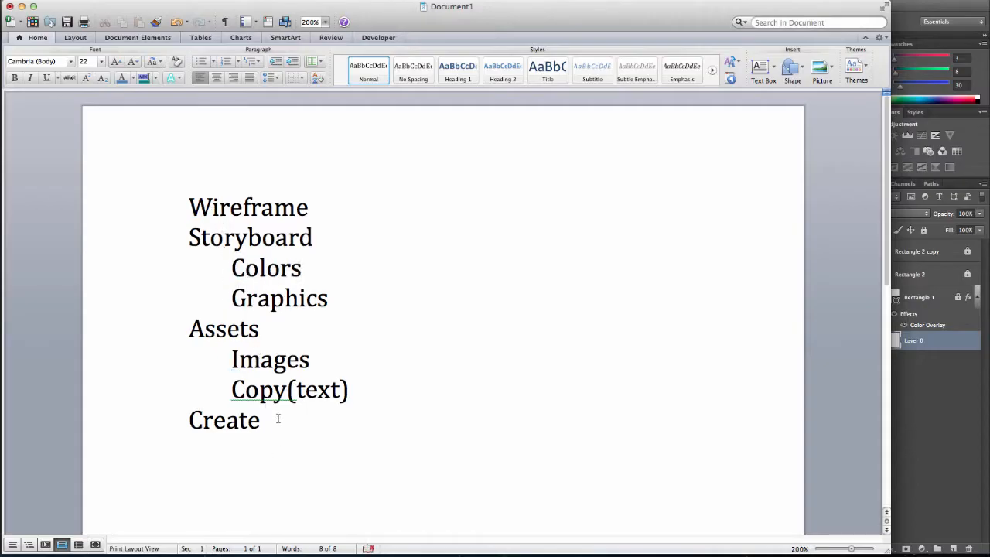
{"action": "type", "text": "Page"}
{"action": "double_click", "coordinate": [242, 303]}
- Switch to Photoshop and close the open widgets document
{"action": "left_click", "coordinate": [936, 398]}
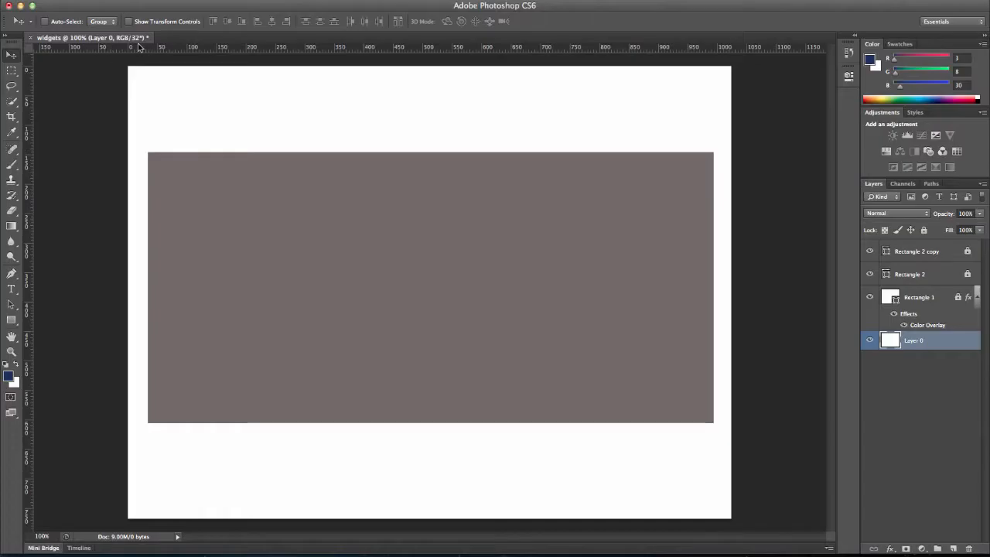
{"action": "left_click", "coordinate": [33, 39]}
{"action": "left_click", "coordinate": [459, 190]}
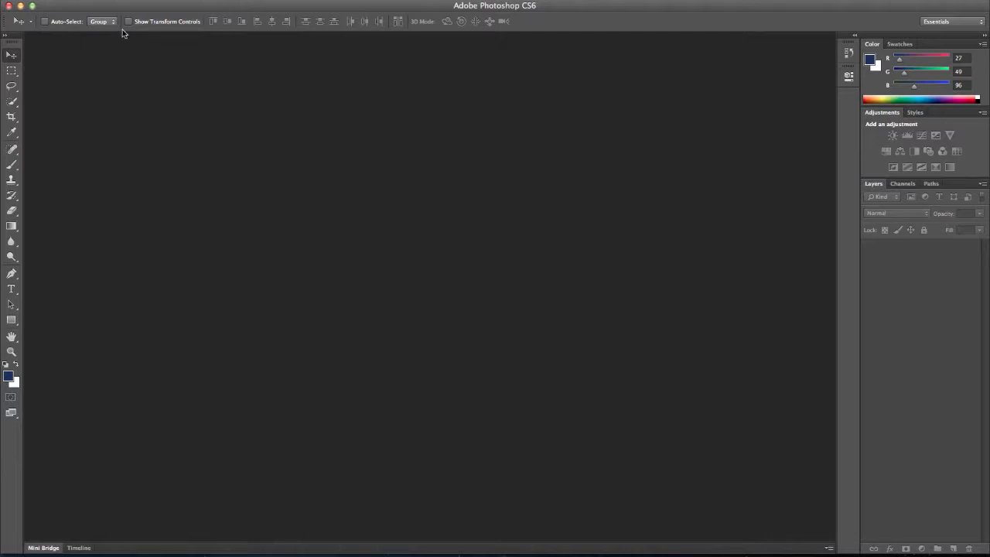
- Create a new document named widgets, 1024 by 768 pixels at 72 pixels/inch with a white background
{"action": "left_click", "coordinate": [103, 0]}
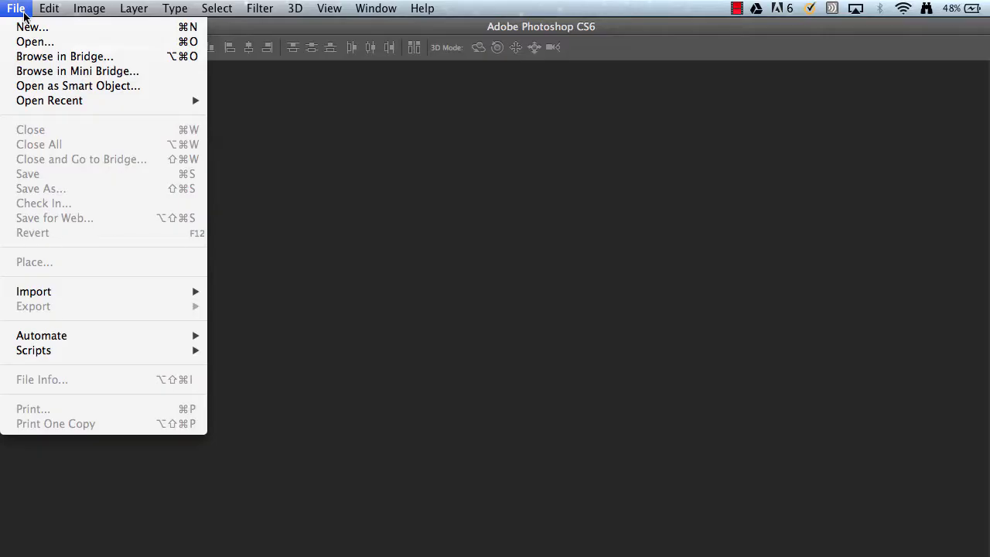
{"action": "left_click", "coordinate": [30, 26]}
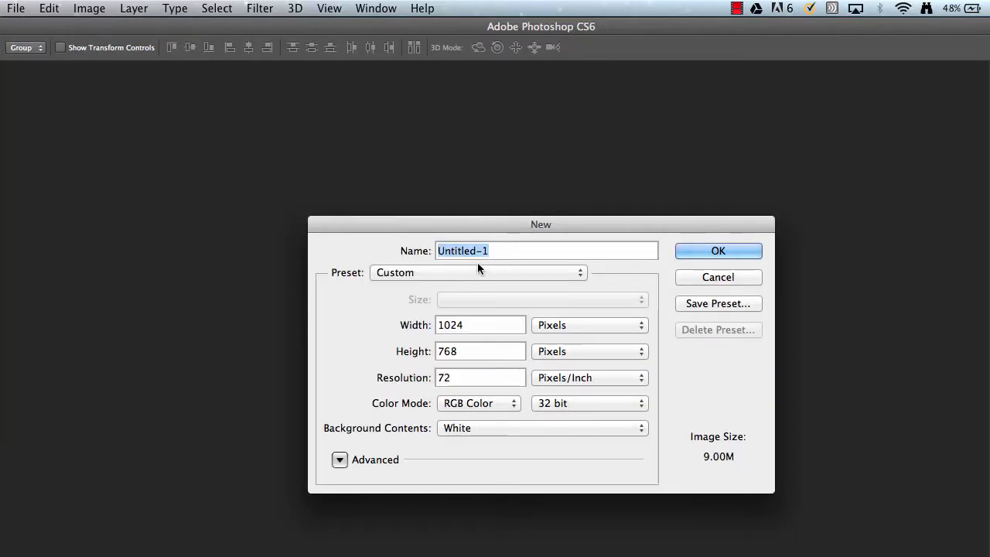
{"action": "type", "text": "widget"}
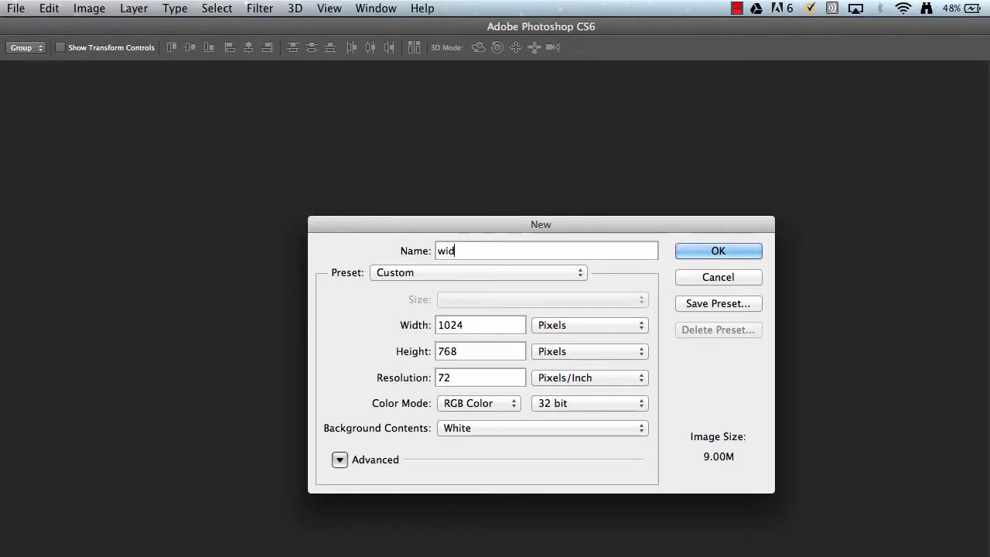
{"action": "type", "text": "s"}
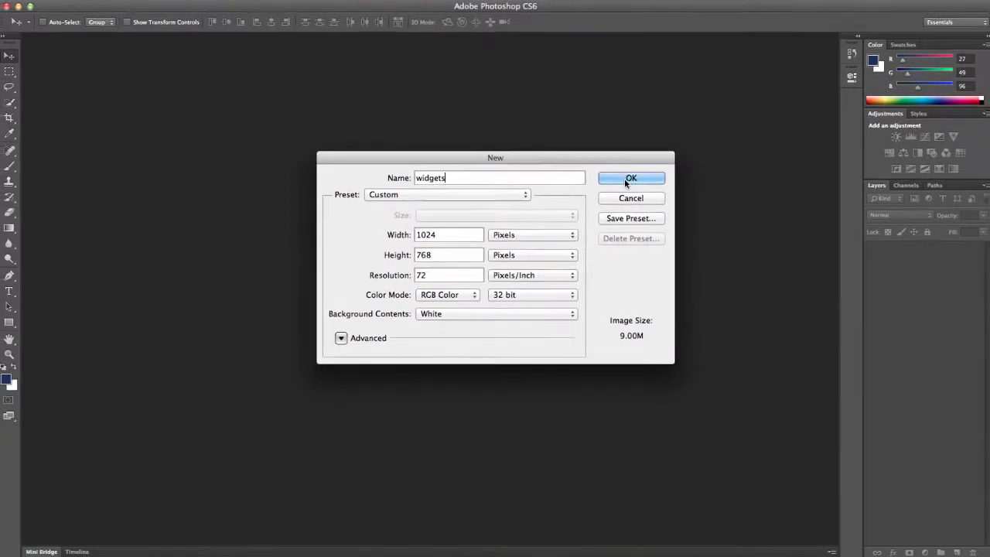
{"action": "left_click", "coordinate": [690, 227]}
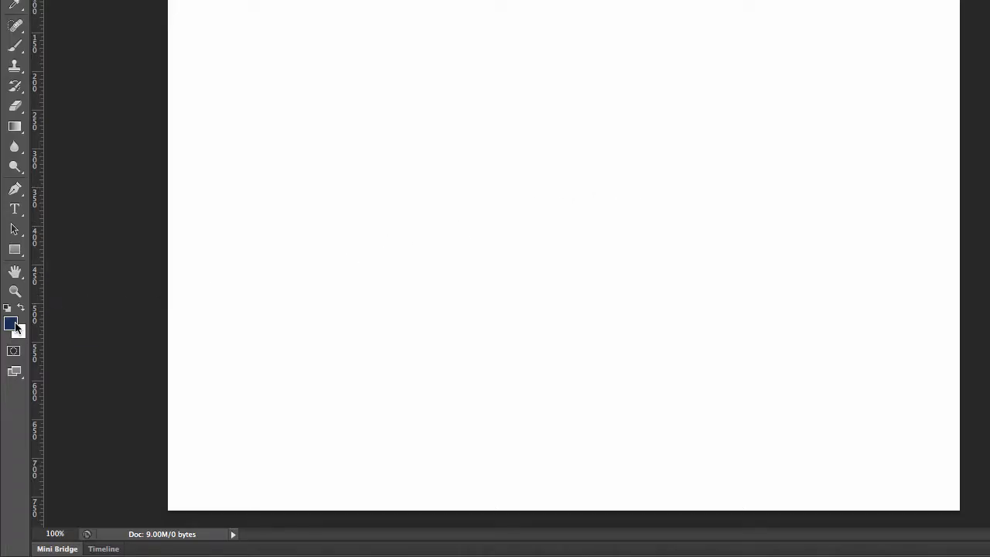
- Set the foreground color to a medium gray with RGB values 53, 54, 57
{"action": "left_click", "coordinate": [15, 325]}
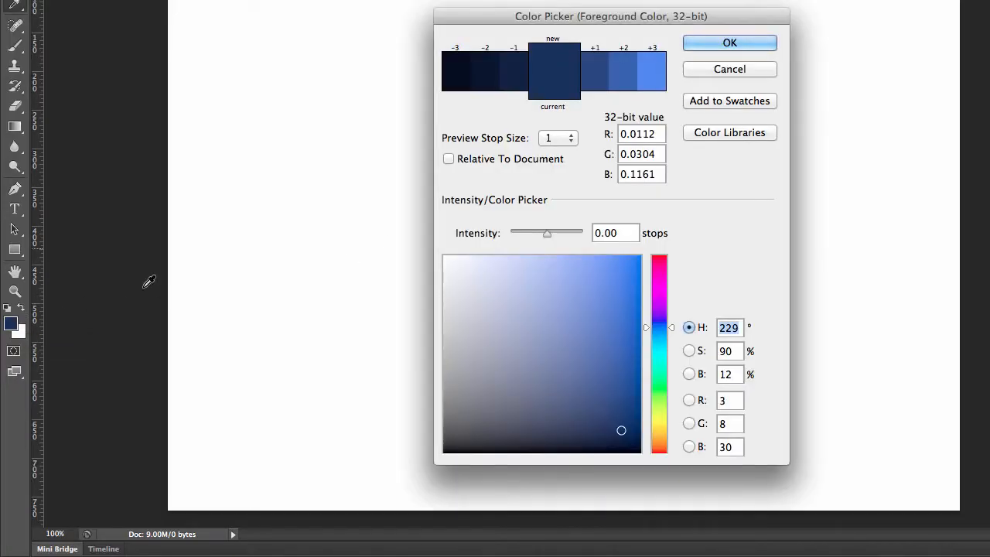
{"action": "left_click", "coordinate": [456, 409]}
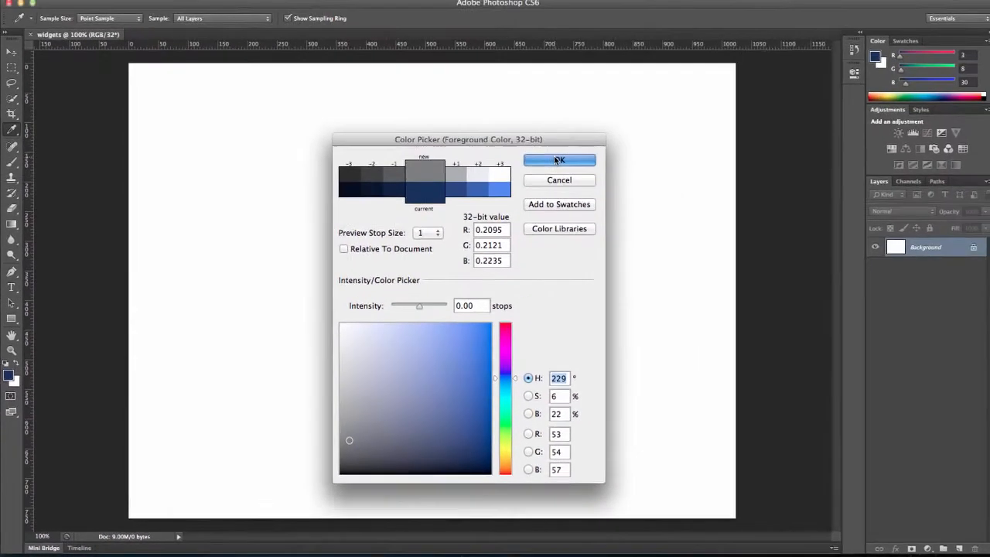
{"action": "left_click", "coordinate": [559, 160]}
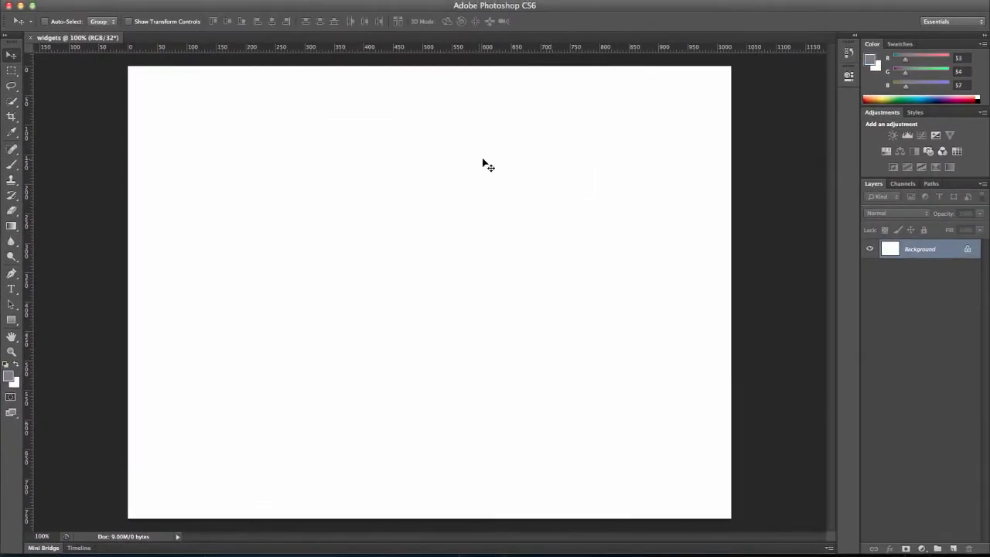
- Create a gray rectangle shape 960 px wide and 750 px high on the canvas
{"action": "left_click", "coordinate": [11, 320]}
{"action": "left_click", "coordinate": [241, 229]}
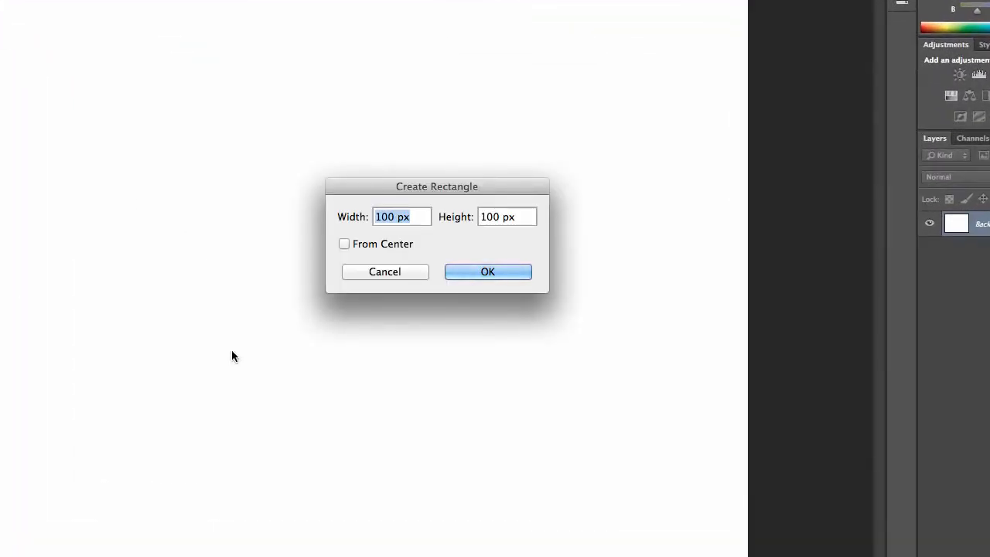
{"action": "type", "text": "960"}
{"action": "key", "text": "Tab"}
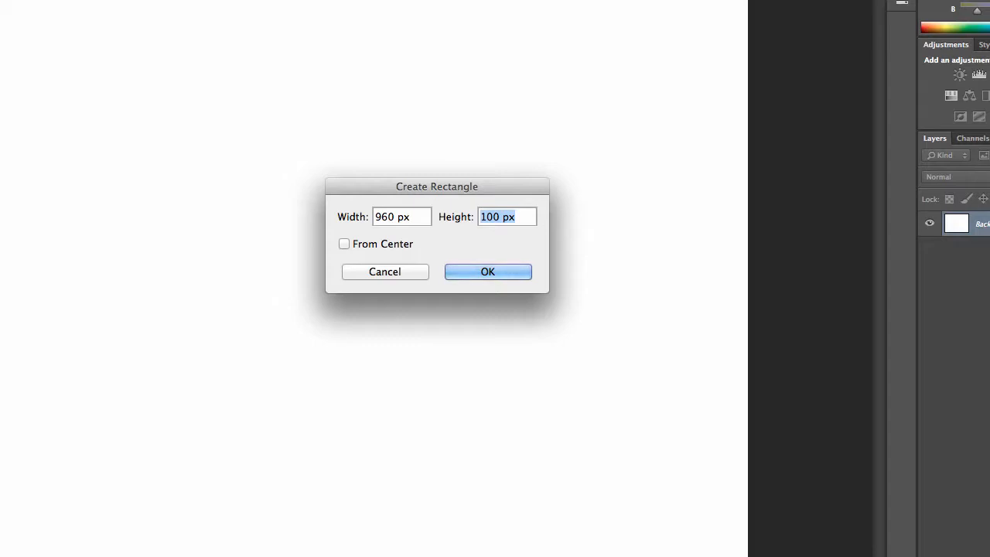
{"action": "type", "text": "750"}
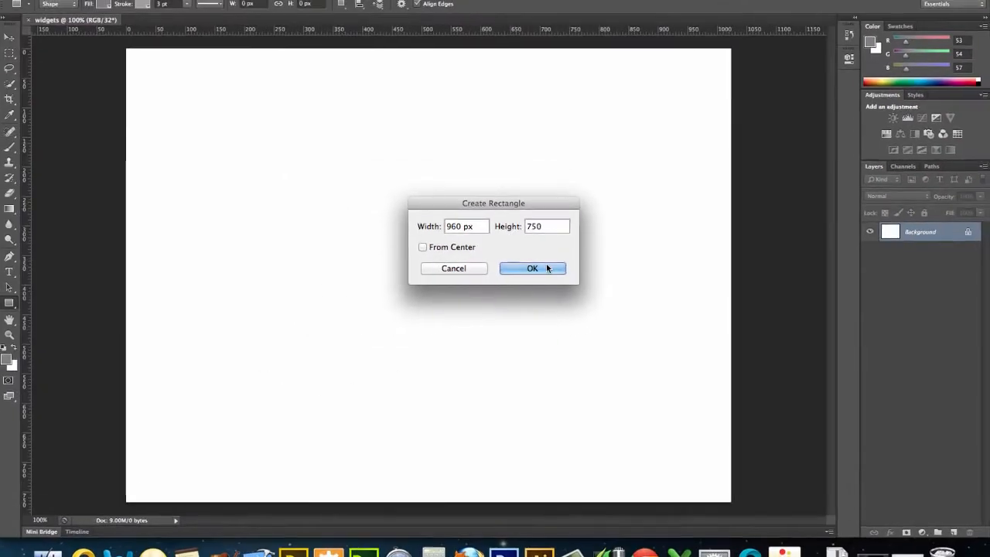
{"action": "left_click", "coordinate": [506, 273]}
{"action": "left_click_drag", "start_coordinate": [551, 266], "coordinate": [506, 256]}
{"action": "key", "text": "ctrl+z"}
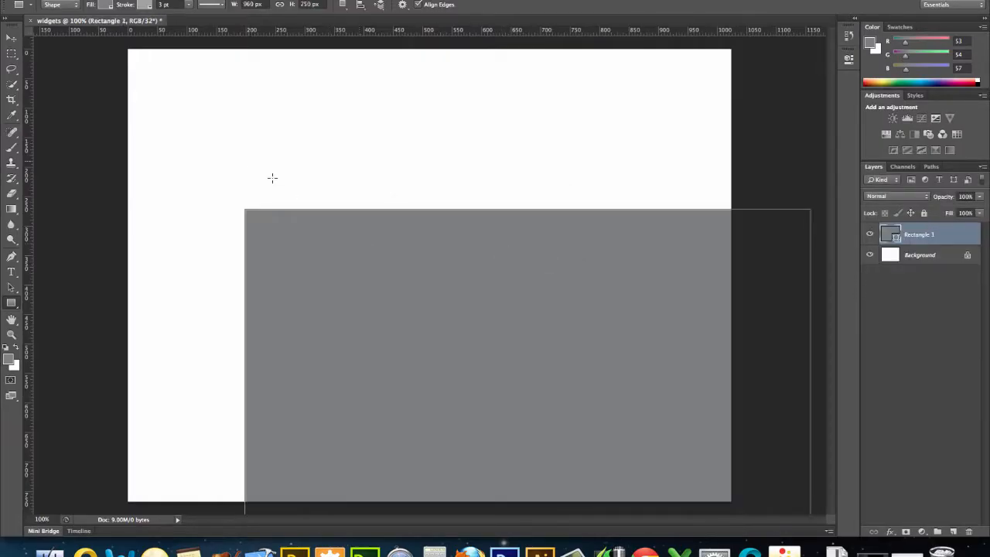
- Move the gray rectangle up and left so it sits near the canvas's upper edge with roughly even side margins
{"action": "left_click", "coordinate": [11, 38]}
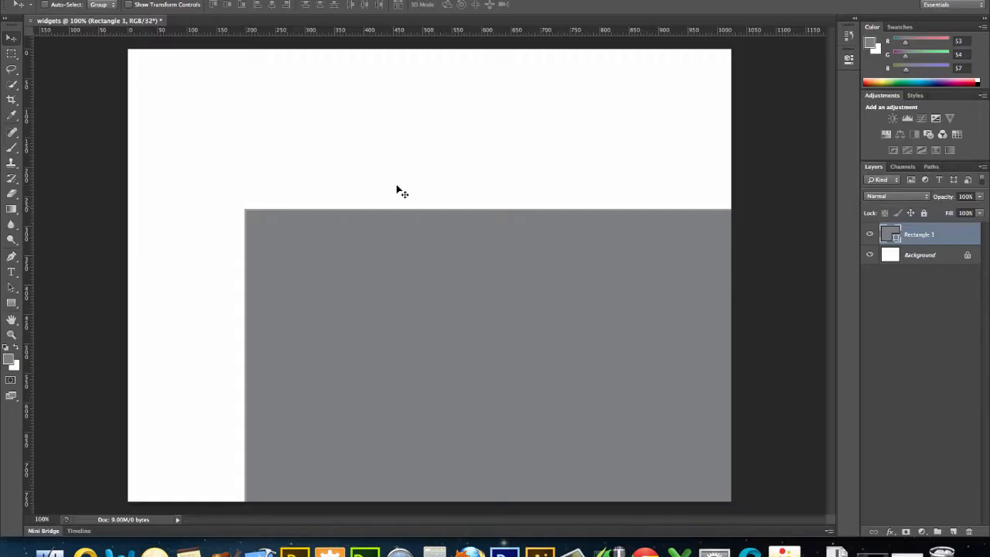
{"action": "left_click_drag", "start_coordinate": [500, 283], "coordinate": [408, 126]}
{"action": "key", "text": "Up"}
{"action": "key", "text": "Up"}
{"action": "key", "text": "Up"}
{"action": "key", "text": "Up"}
{"action": "key", "text": "Up"}
{"action": "key", "text": "Up"}
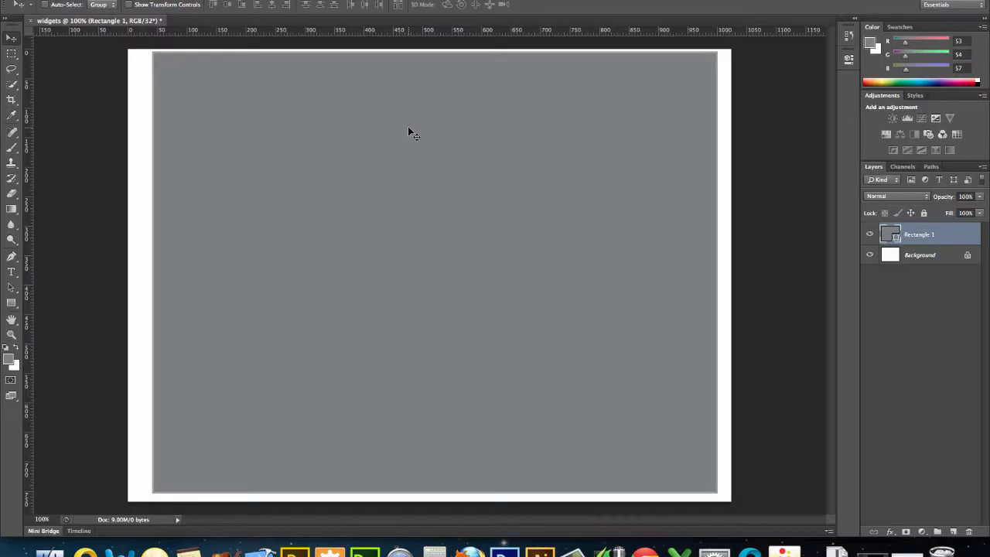
{"action": "key", "text": "Left"}
{"action": "key", "text": "Left"}
{"action": "key", "text": "Left"}
{"action": "key", "text": "Left"}
{"action": "key", "text": "Left"}
{"action": "key", "text": "Left"}
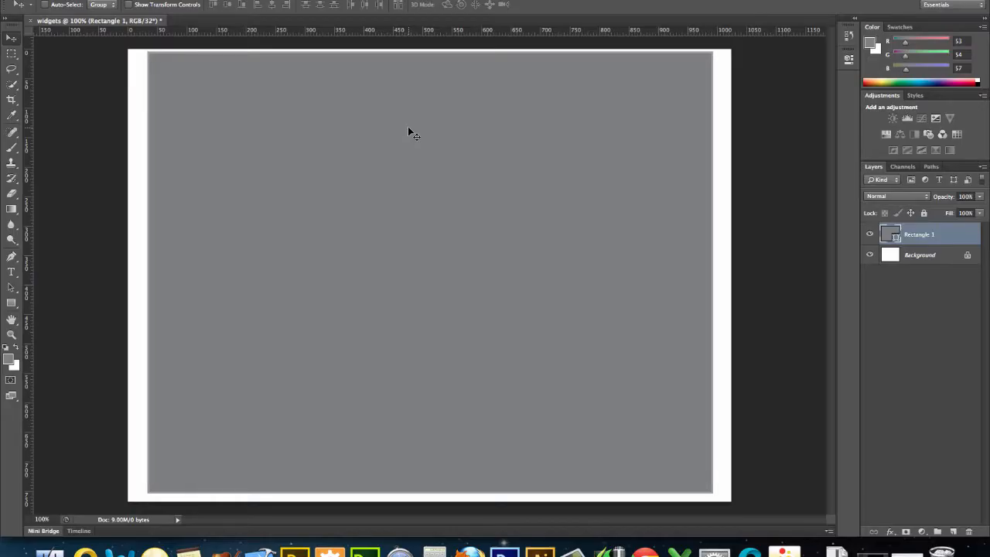
{"action": "key", "text": "Left"}
{"action": "key", "text": "Right"}
- Rename the rectangle's layer Container and lock the layer completely
{"action": "double_click", "coordinate": [929, 234]}
{"action": "type", "text": "Container"}
{"action": "key", "text": "Return"}
{"action": "left_click", "coordinate": [923, 213]}
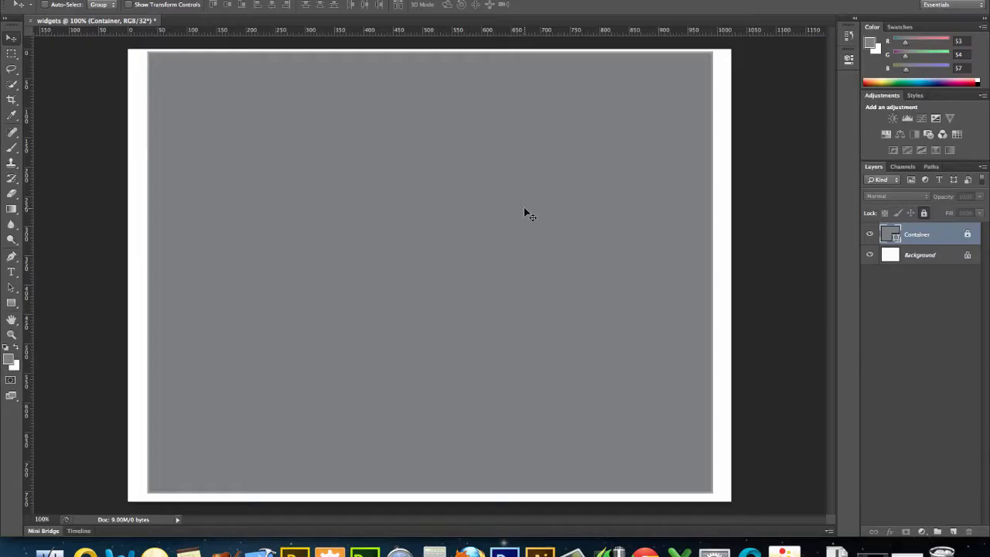
- Set the foreground color to white by raising the current gray's intensity to +3.00 stops
{"action": "left_click", "coordinate": [9, 359]}
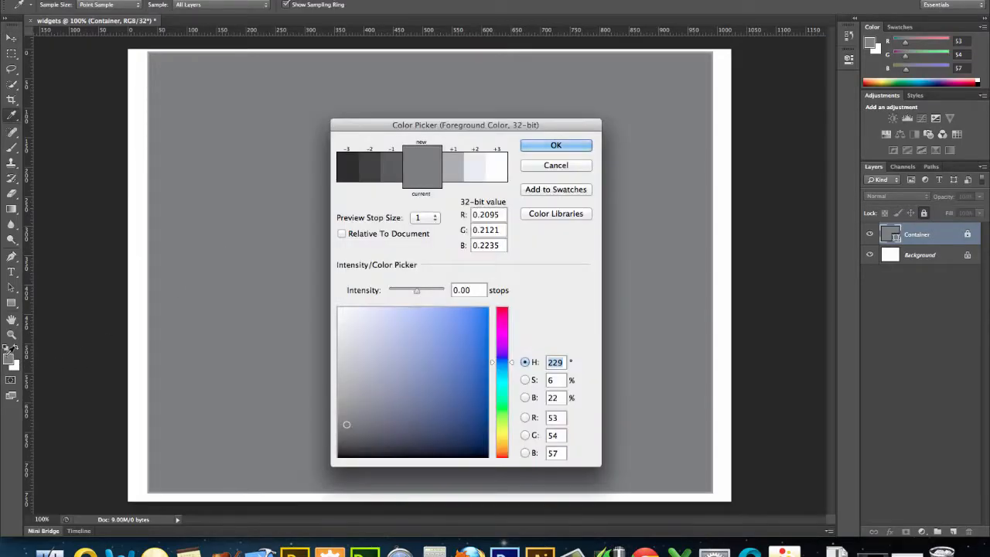
{"action": "left_click", "coordinate": [477, 170]}
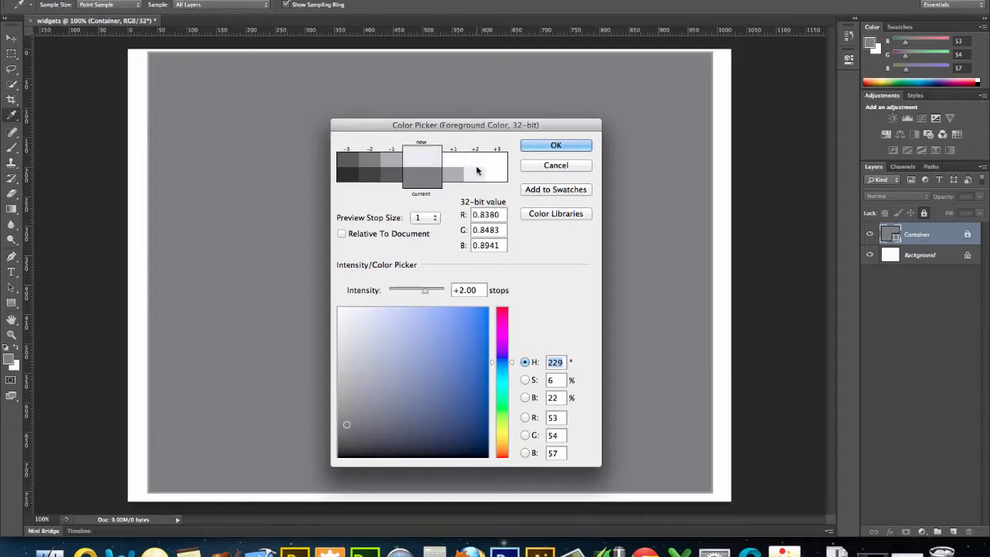
{"action": "left_click", "coordinate": [477, 170]}
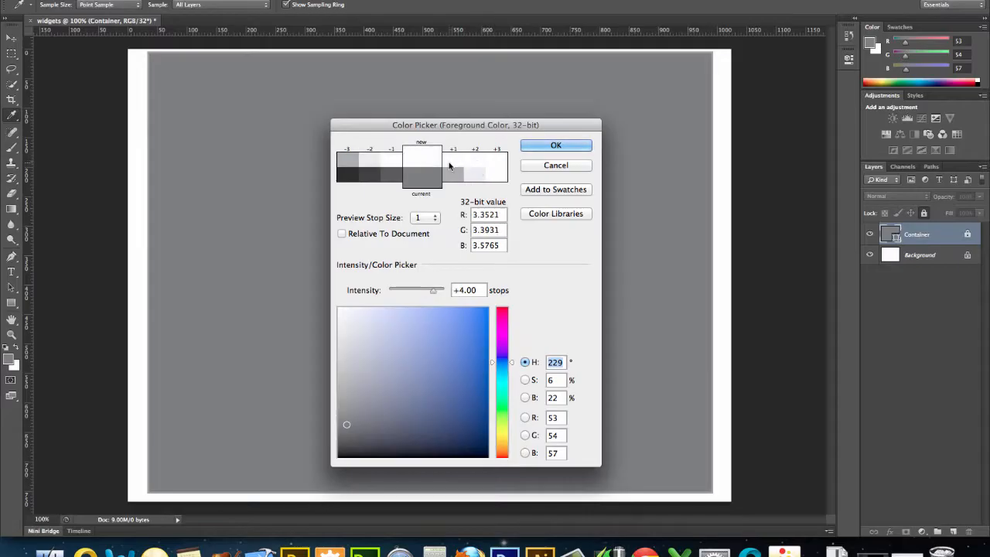
{"action": "left_click", "coordinate": [367, 168]}
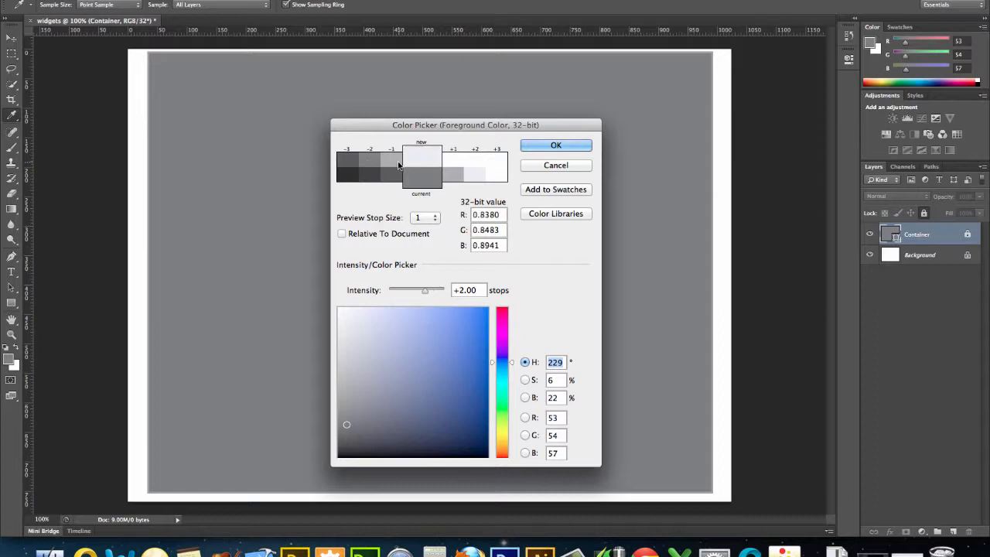
{"action": "left_click", "coordinate": [453, 166]}
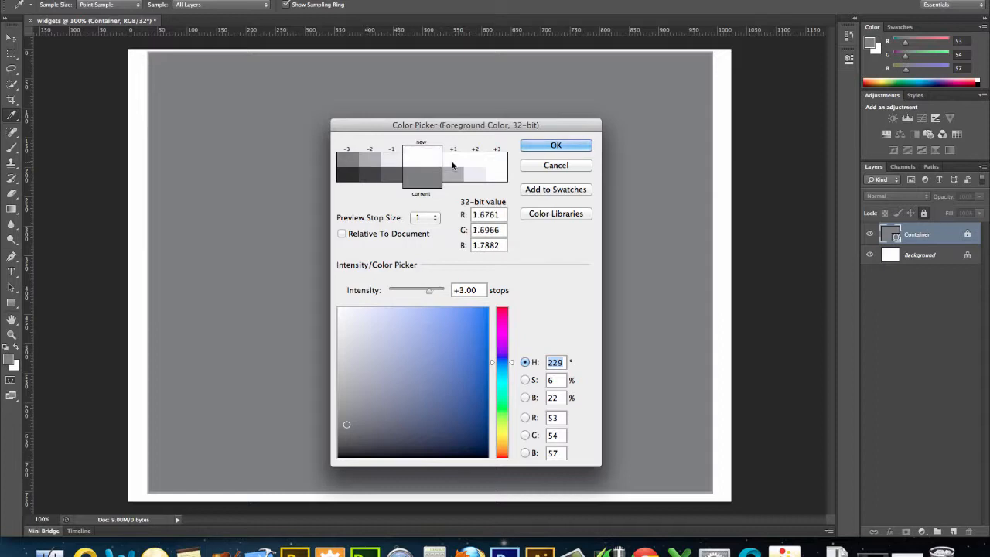
{"action": "left_click", "coordinate": [542, 149]}
{"action": "key", "text": "v"}
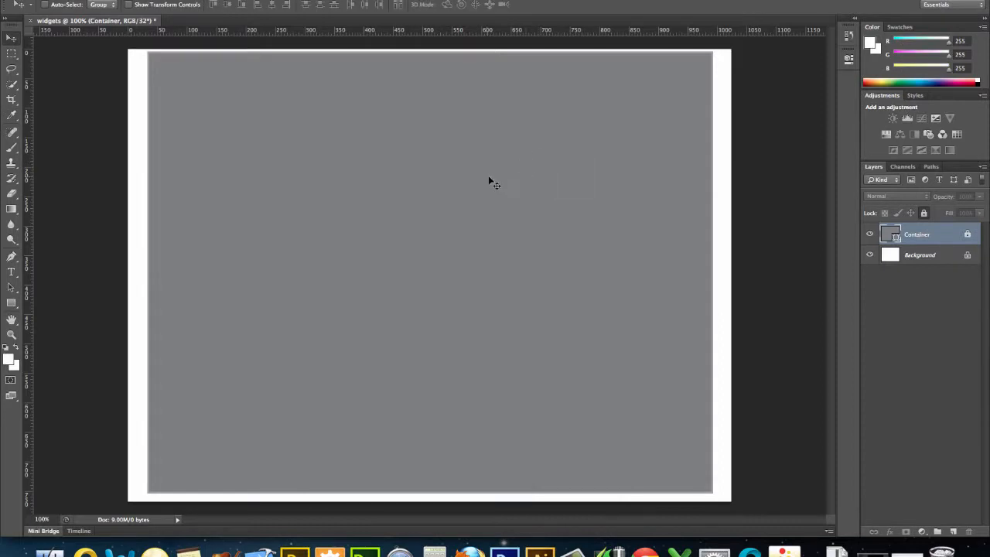
- Create a rectangle shape 950 px wide and 120 px high over the container and give it a light gray fill
{"action": "left_click", "coordinate": [12, 302]}
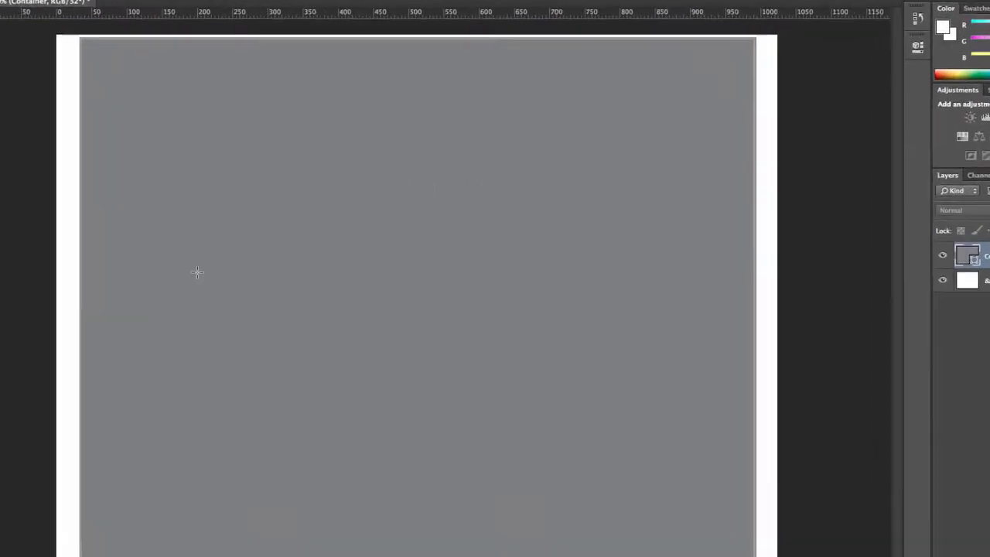
{"action": "left_click", "coordinate": [240, 158]}
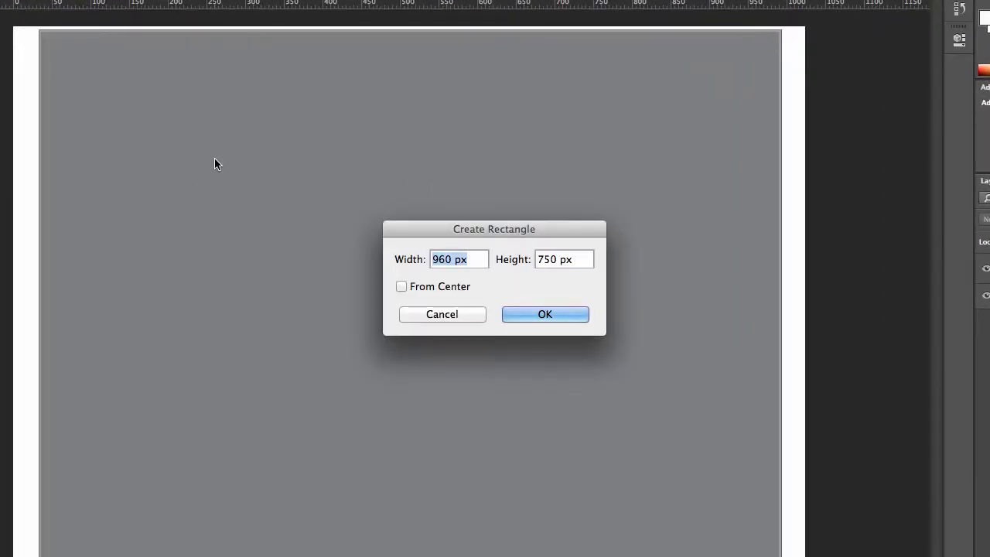
{"action": "type", "text": "950"}
{"action": "key", "text": "Tab"}
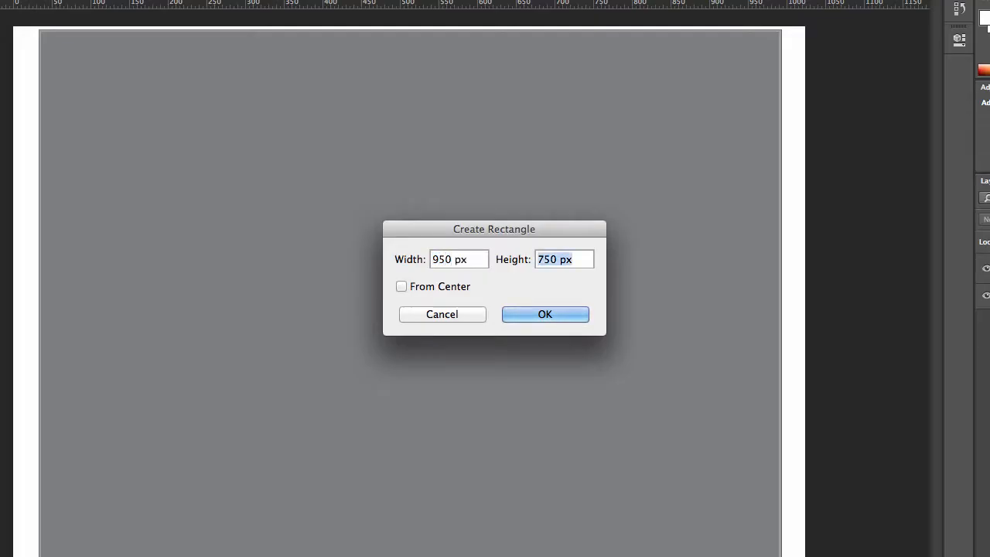
{"action": "type", "text": "120"}
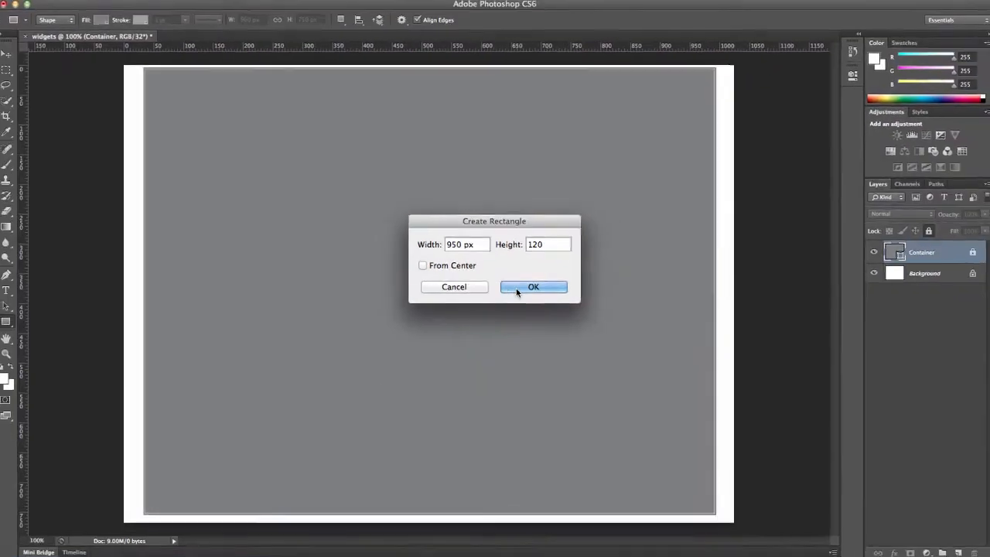
{"action": "left_click", "coordinate": [523, 314]}
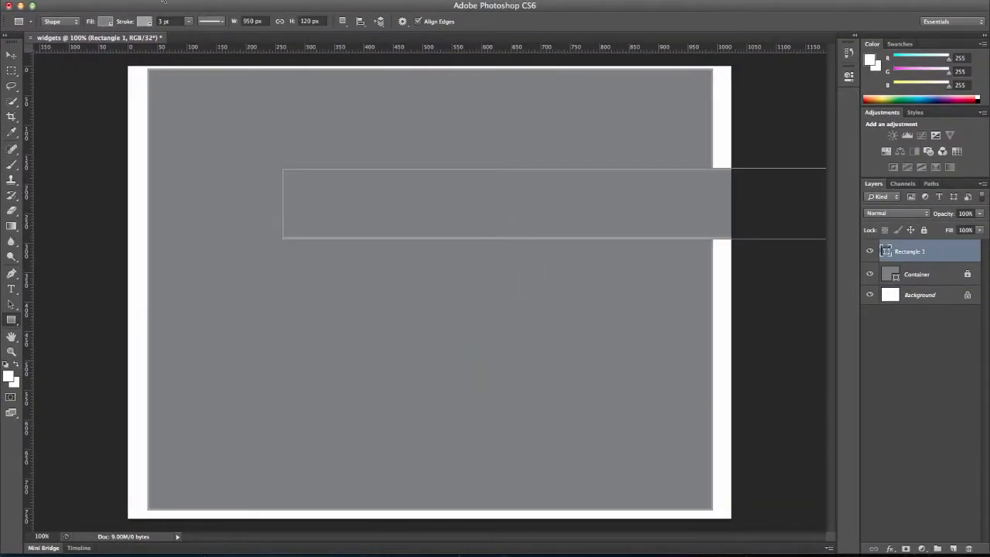
{"action": "left_click", "coordinate": [109, 21]}
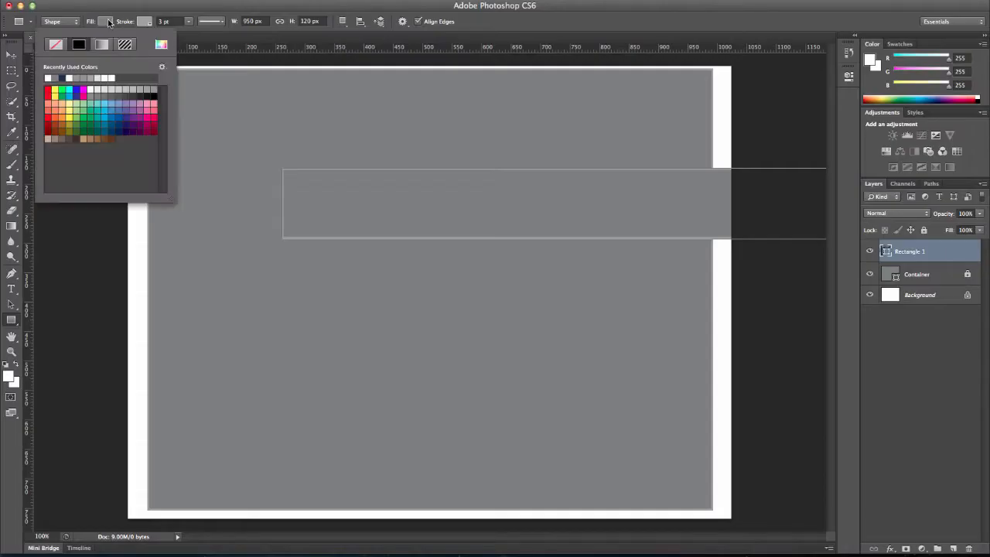
{"action": "left_click", "coordinate": [109, 83]}
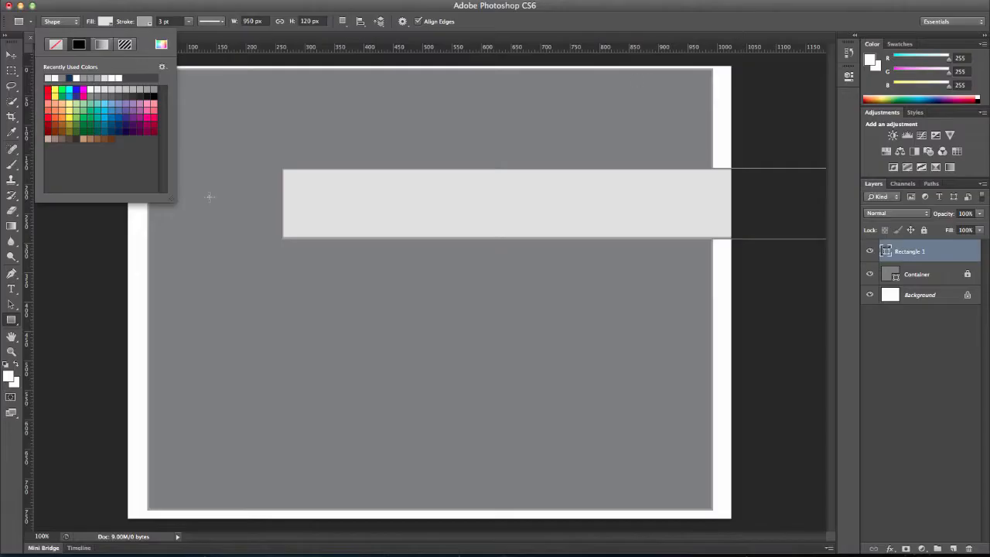
- Move the light gray rectangle inside the container's upper edge, with a thin even margin on both sides
{"action": "left_click", "coordinate": [11, 55]}
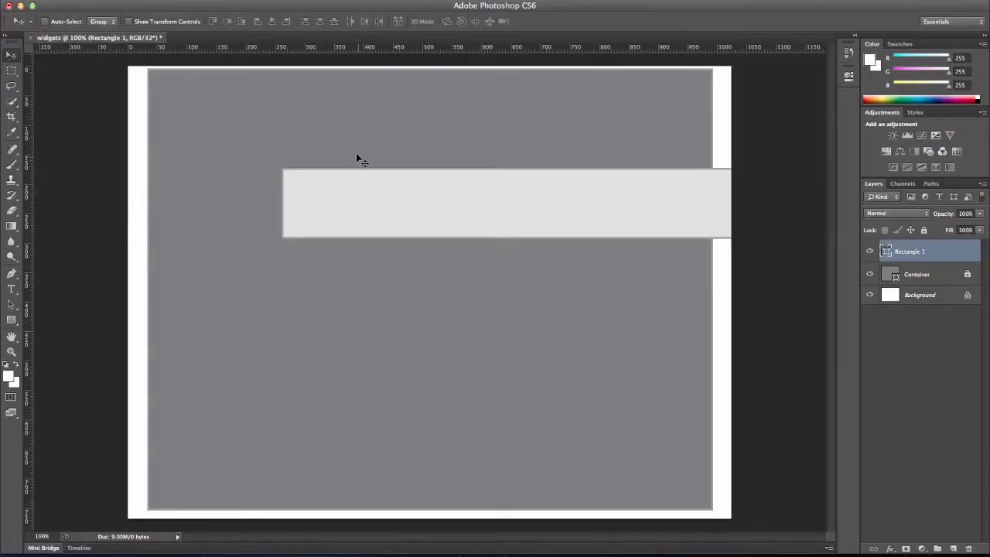
{"action": "left_click_drag", "start_coordinate": [366, 187], "coordinate": [231, 93]}
{"action": "key", "text": "Right"}
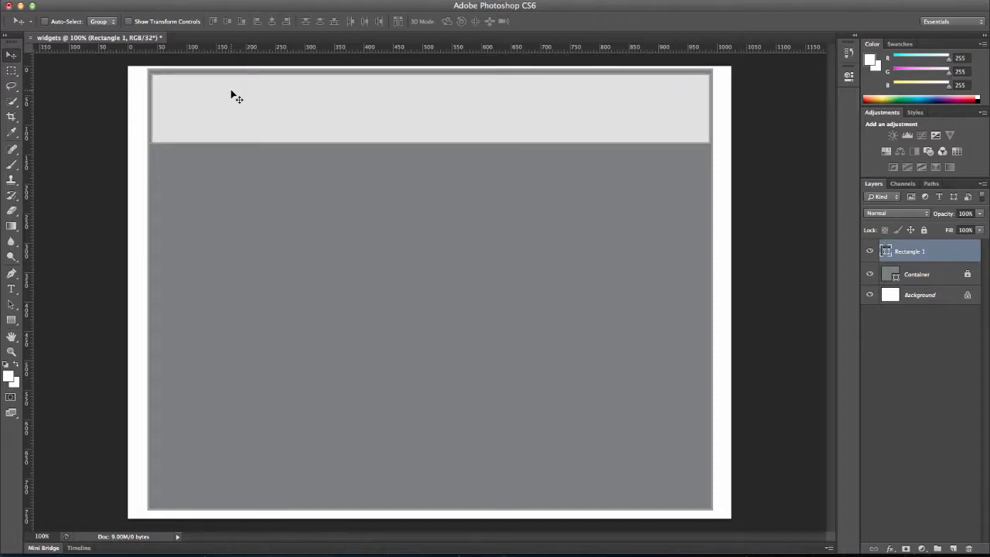
{"action": "key", "text": "Left"}
- Rename the upper rectangle's layer Header and lock the layer completely
{"action": "double_click", "coordinate": [916, 254]}
{"action": "type", "text": "H"}
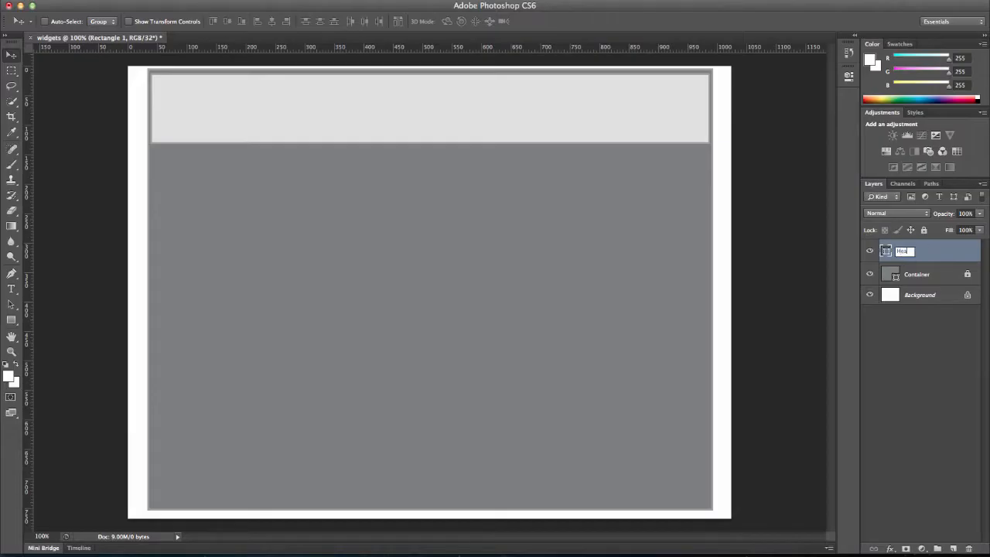
{"action": "key", "text": "Return"}
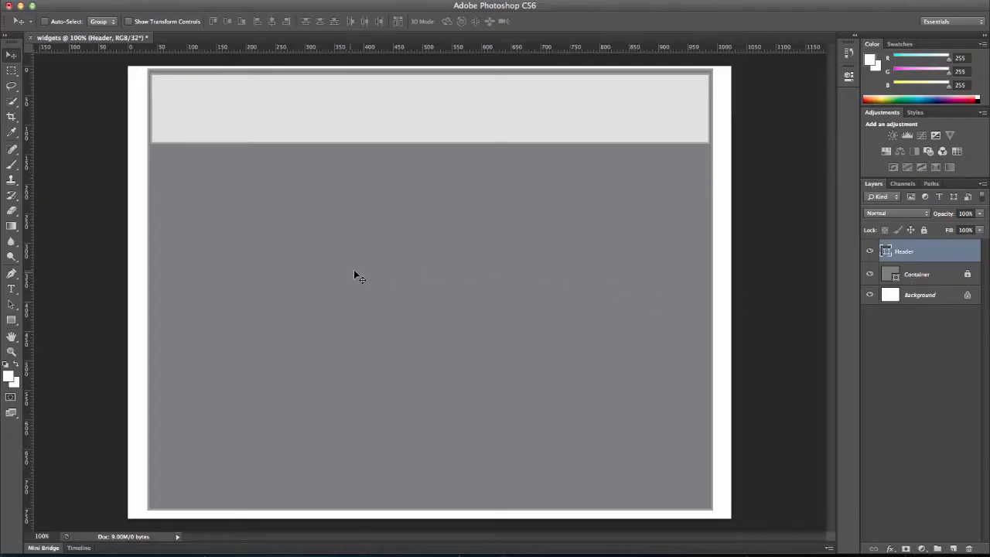
{"action": "left_click", "coordinate": [924, 231]}
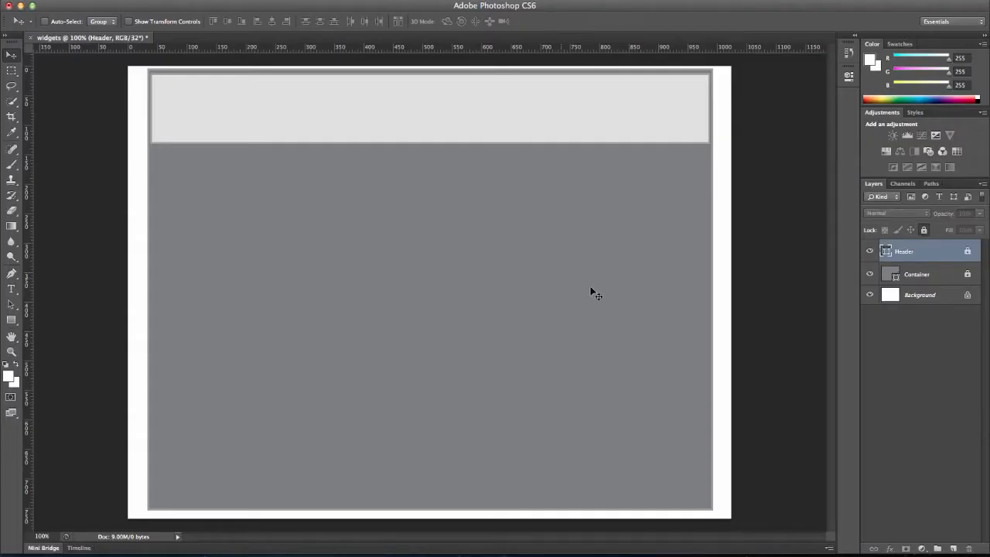
- Create a second light gray rectangle shape, 950 px wide and 90 px high, in the lower part of the container
{"action": "left_click", "coordinate": [11, 320]}
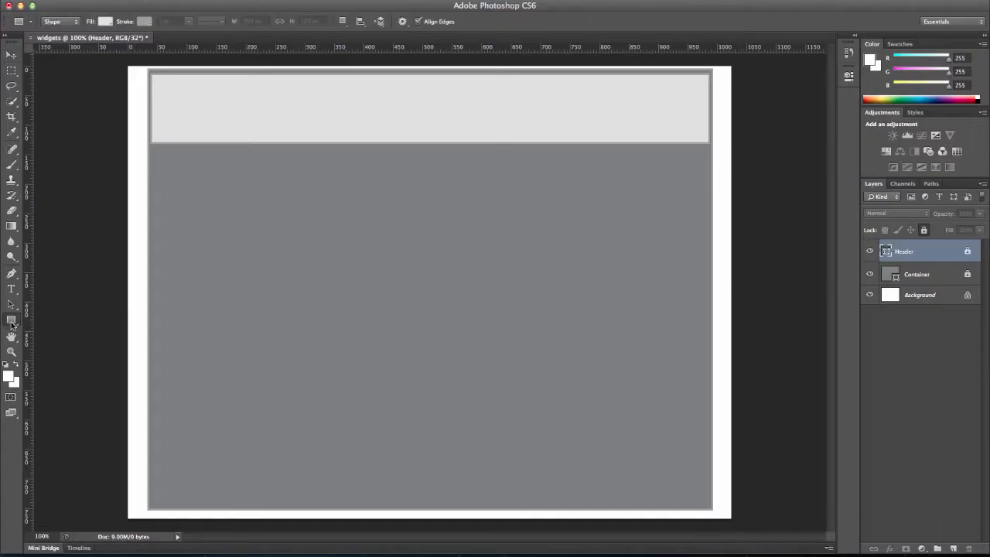
{"action": "left_click", "coordinate": [262, 362]}
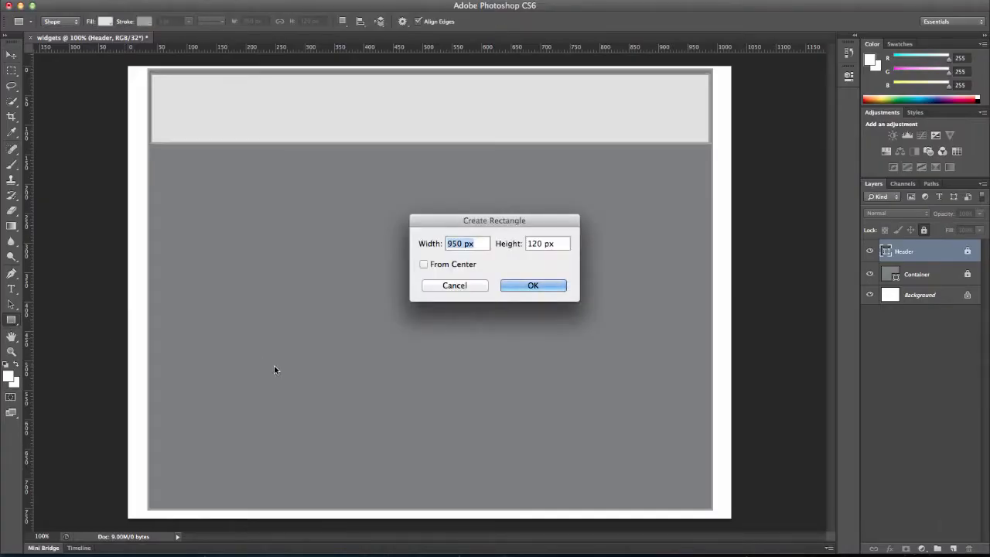
{"action": "key", "text": "Tab"}
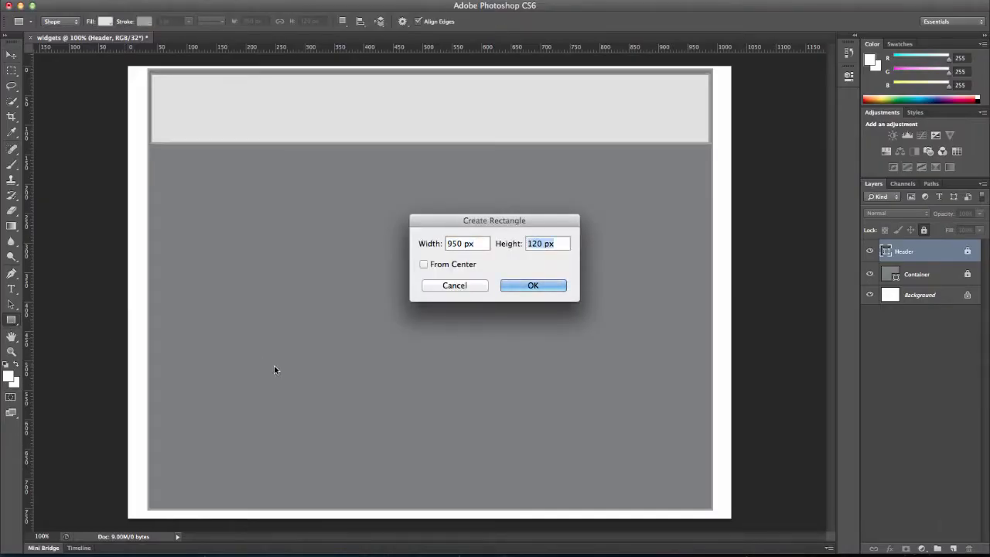
{"action": "type", "text": "90"}
{"action": "left_click", "coordinate": [511, 287]}
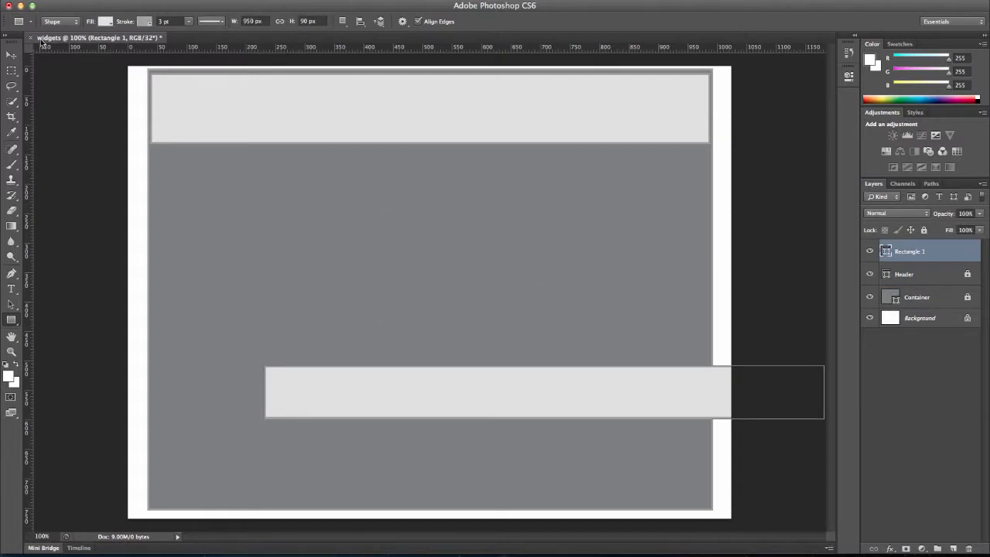
- Move the 90 px high rectangle just inside the container's lower edge, aligned horizontally with the header
{"action": "left_click", "coordinate": [10, 55]}
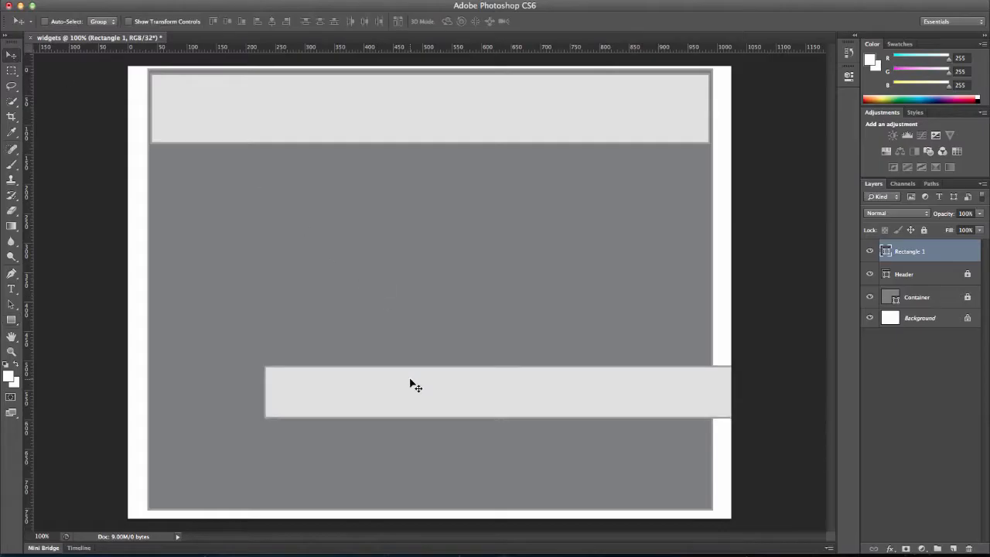
{"action": "left_click_drag", "start_coordinate": [411, 381], "coordinate": [305, 459]}
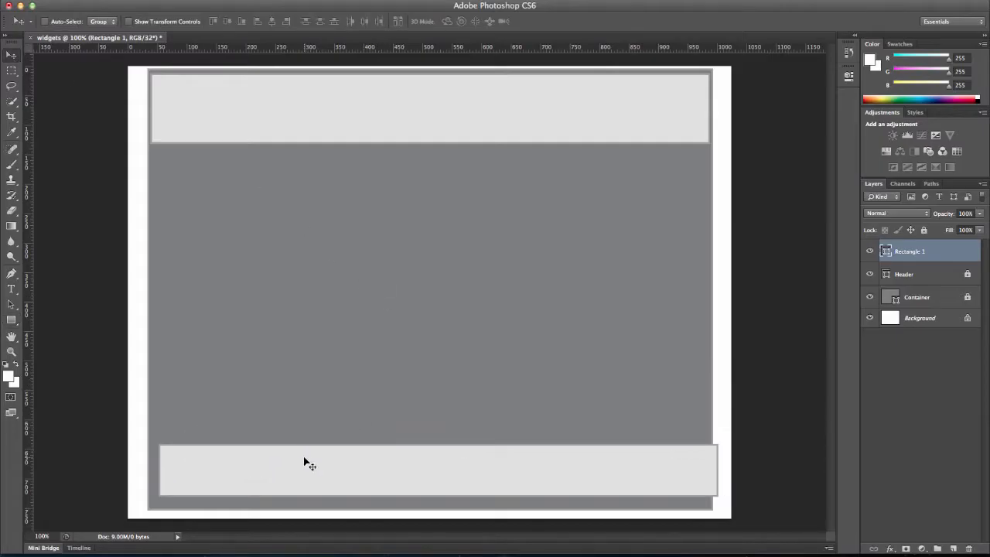
{"action": "key", "text": "Left"}
{"action": "key", "text": "Left"}
{"action": "key", "text": "Left"}
{"action": "key", "text": "Left"}
{"action": "key", "text": "Left"}
{"action": "key", "text": "Left"}
{"action": "key", "text": "Left"}
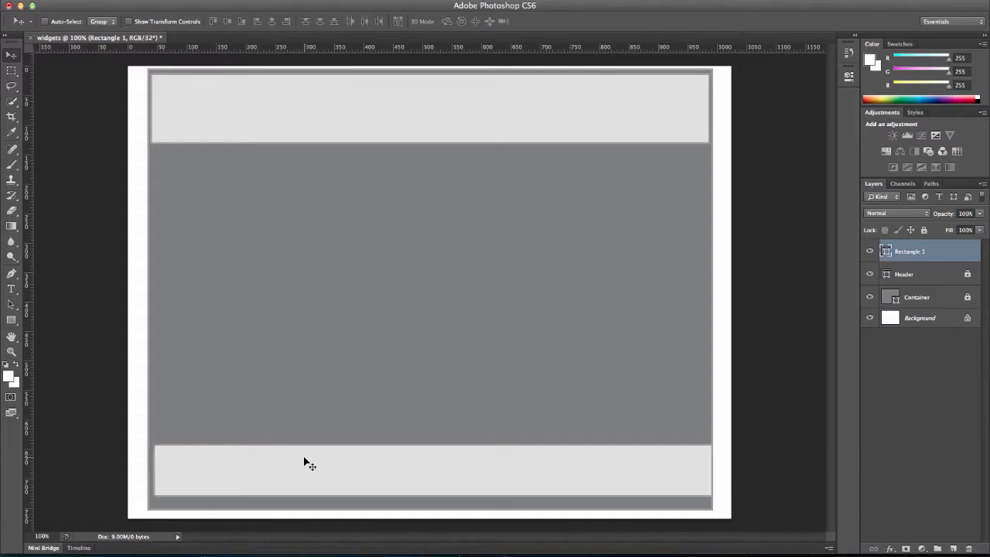
{"action": "key", "text": "Left"}
{"action": "key", "text": "Left"}
{"action": "key", "text": "Left"}
{"action": "key", "text": "Left"}
{"action": "key", "text": "Down"}
{"action": "key", "text": "Down"}
{"action": "key", "text": "Down"}
{"action": "key", "text": "Down"}
{"action": "key", "text": "Down"}
{"action": "key", "text": "Down"}
{"action": "key", "text": "Down"}
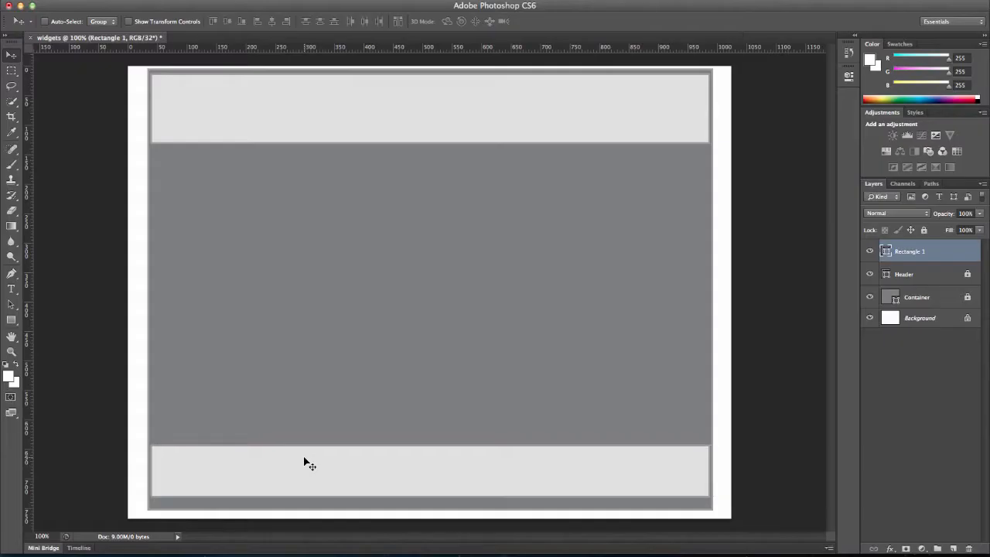
{"action": "key", "text": "Down"}
{"action": "key", "text": "Down"}
{"action": "key", "text": "Down"}
{"action": "key", "text": "Down"}
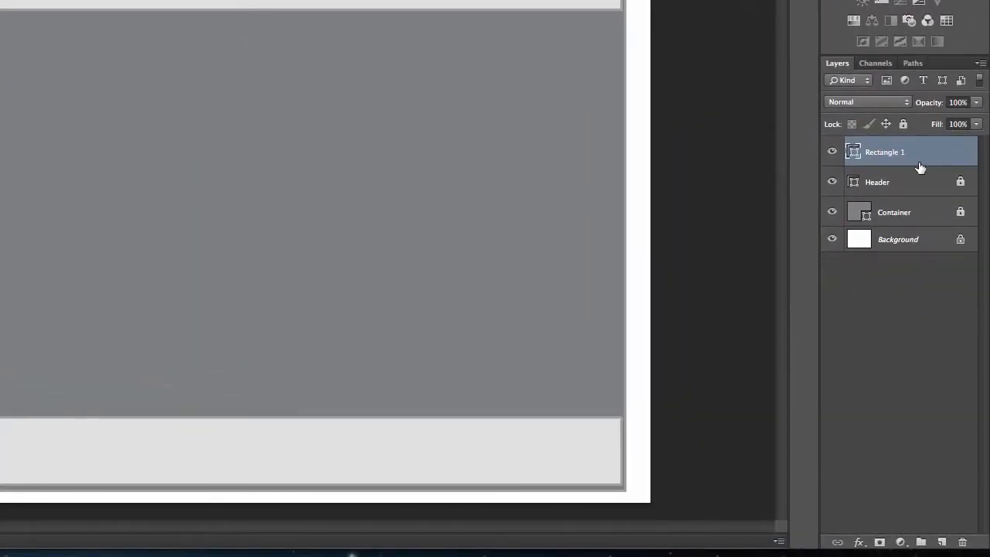
- Rename the lower rectangle's layer footer and nudge the shape slightly down toward the container's lower edge
{"action": "double_click", "coordinate": [894, 153]}
{"action": "type", "text": "Footer"}
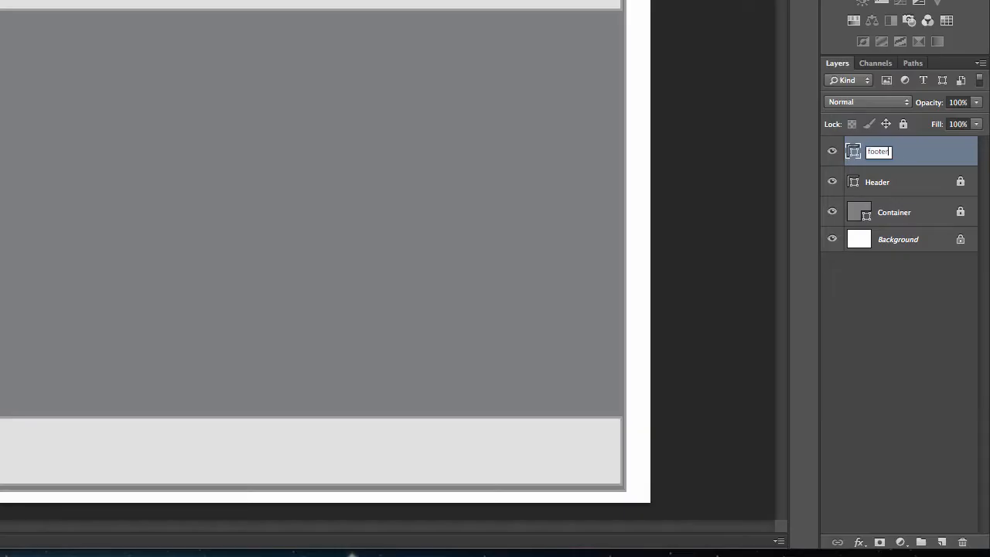
{"action": "left_click", "coordinate": [782, 244]}
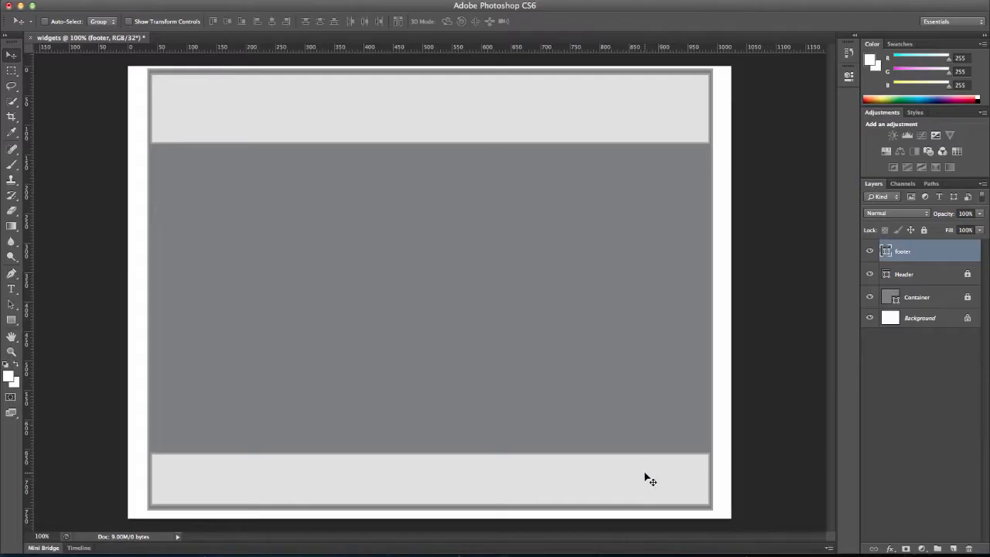
{"action": "key", "text": "Down"}
{"action": "key", "text": "Down"}
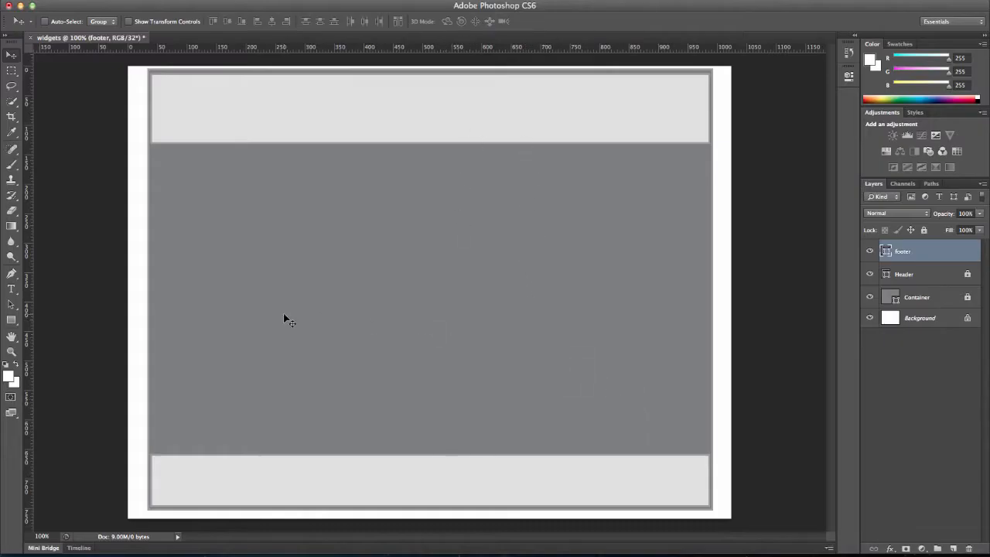
- Create a light gray rectangle shape 160 px wide and 600 px high in the area below the header
{"action": "left_click", "coordinate": [12, 320]}
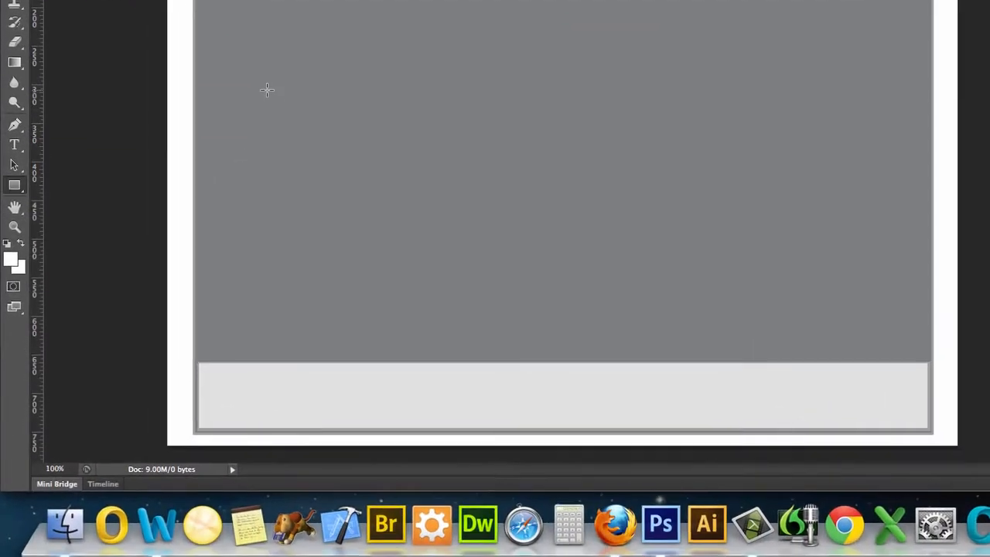
{"action": "left_click", "coordinate": [203, 251]}
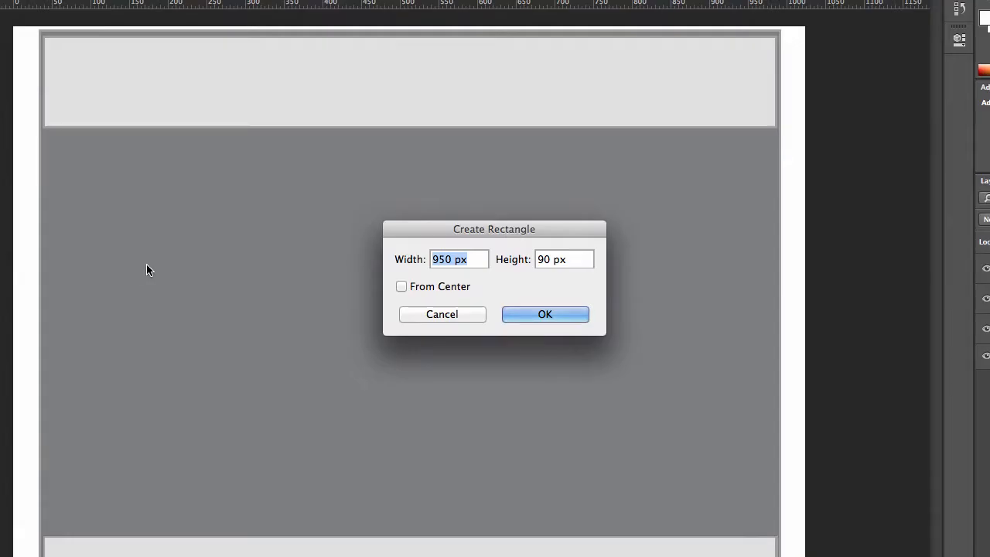
{"action": "type", "text": "160"}
{"action": "key", "text": "Tab"}
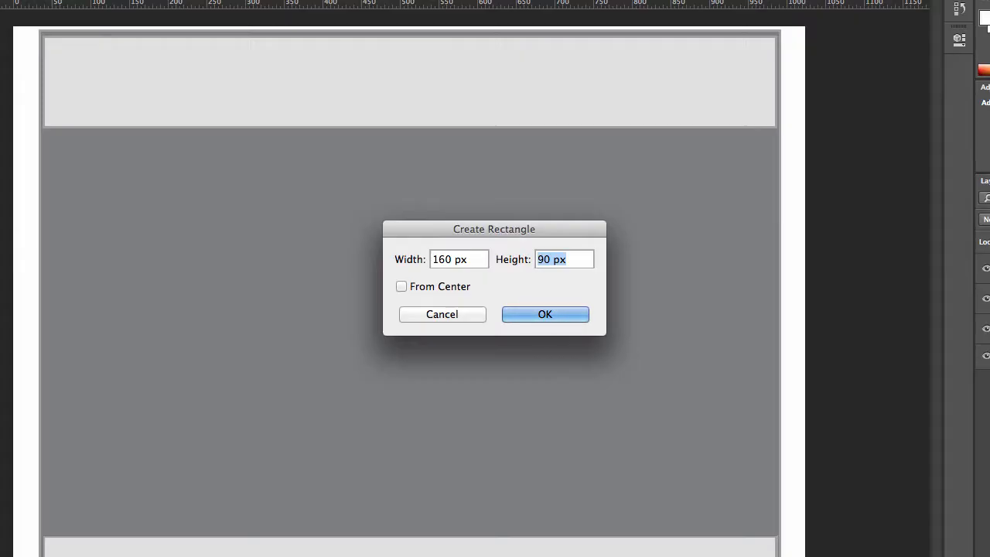
{"action": "type", "text": "600"}
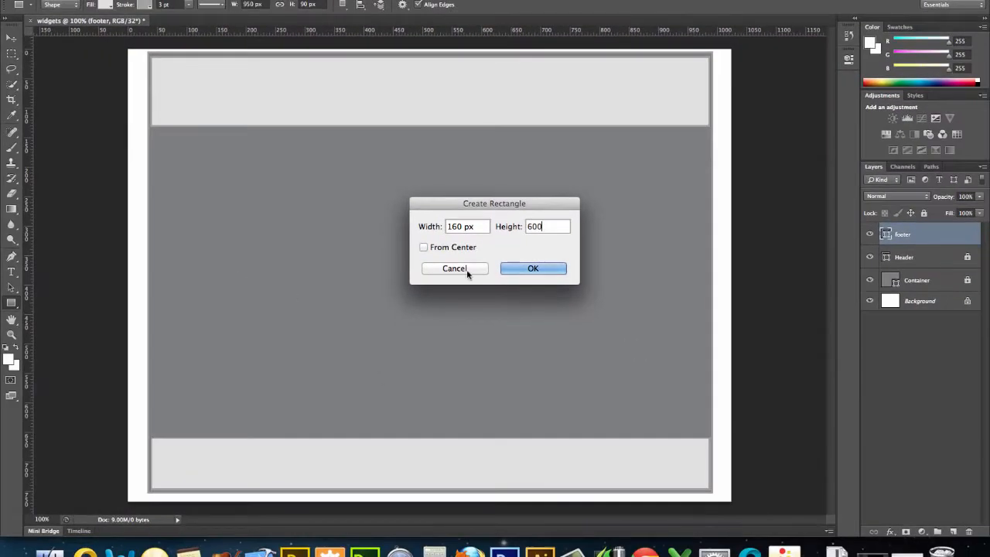
{"action": "left_click", "coordinate": [524, 266]}
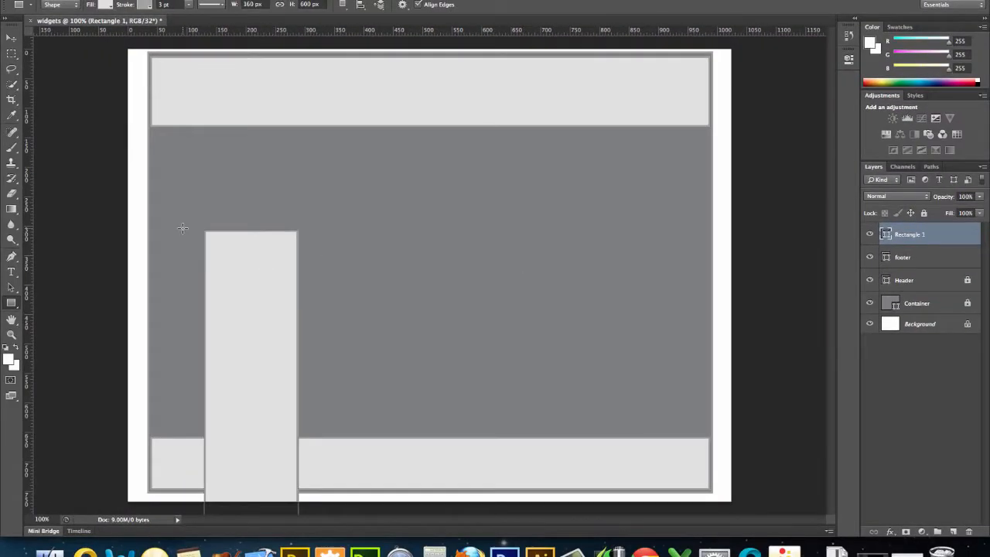
- Move the 160 px wide column against the container's left edge under the header and shorten it to end at the footer
{"action": "left_click", "coordinate": [12, 38]}
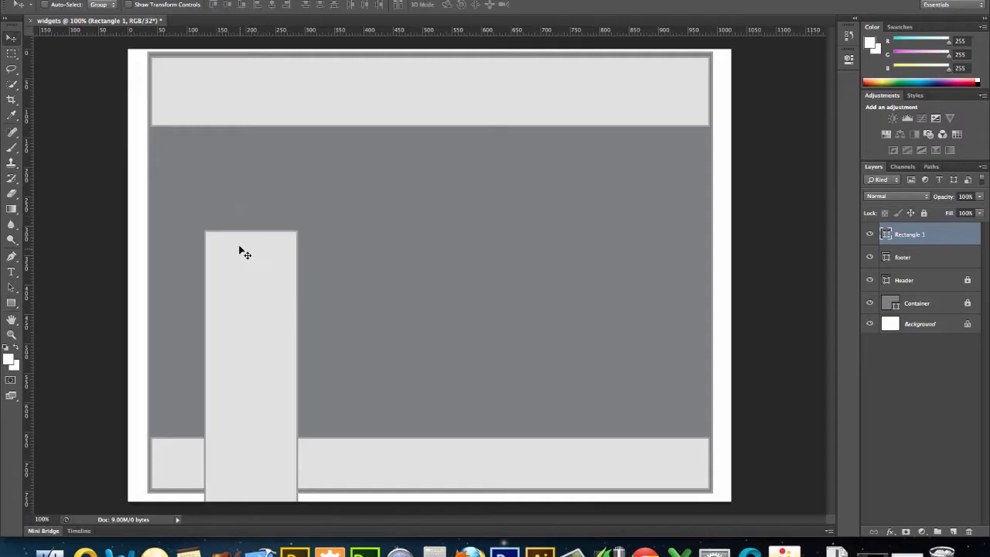
{"action": "left_click_drag", "start_coordinate": [237, 245], "coordinate": [190, 148]}
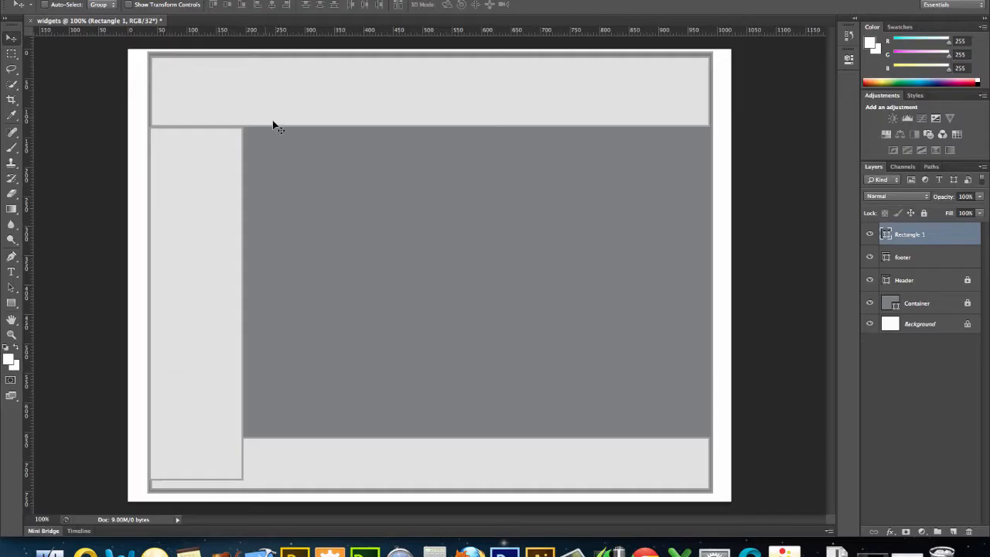
{"action": "left_click", "coordinate": [178, 4]}
{"action": "left_click_drag", "start_coordinate": [197, 479], "coordinate": [197, 435]}
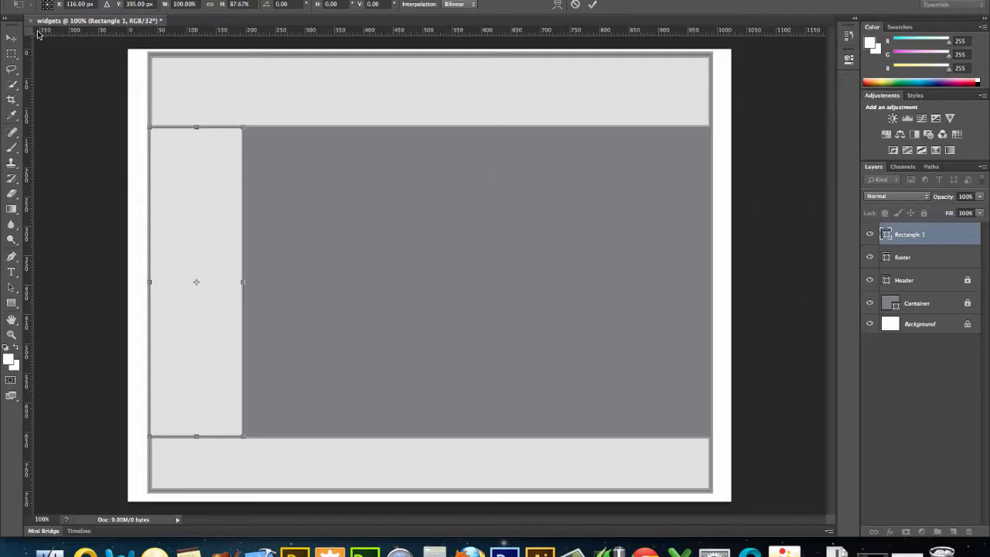
{"action": "left_click", "coordinate": [11, 37]}
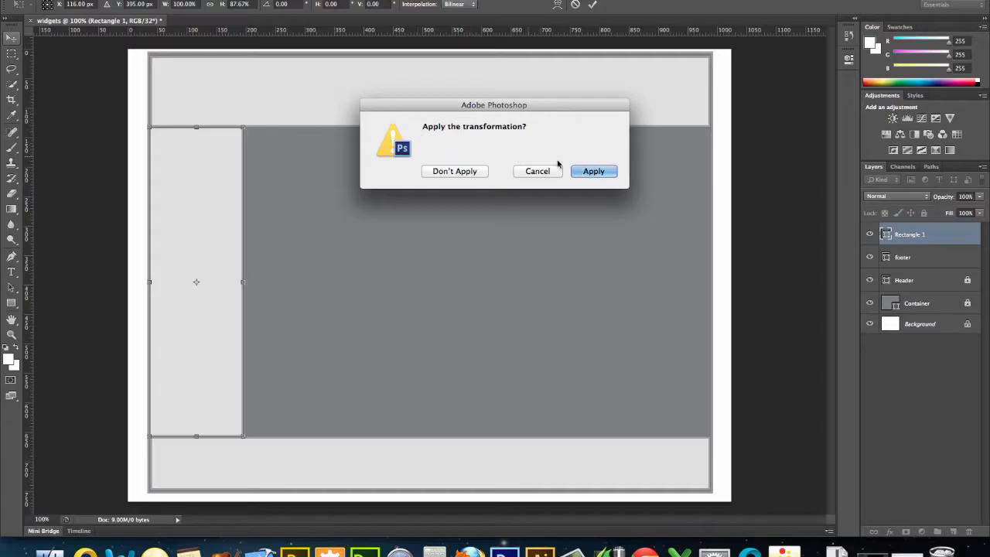
{"action": "left_click", "coordinate": [588, 170]}
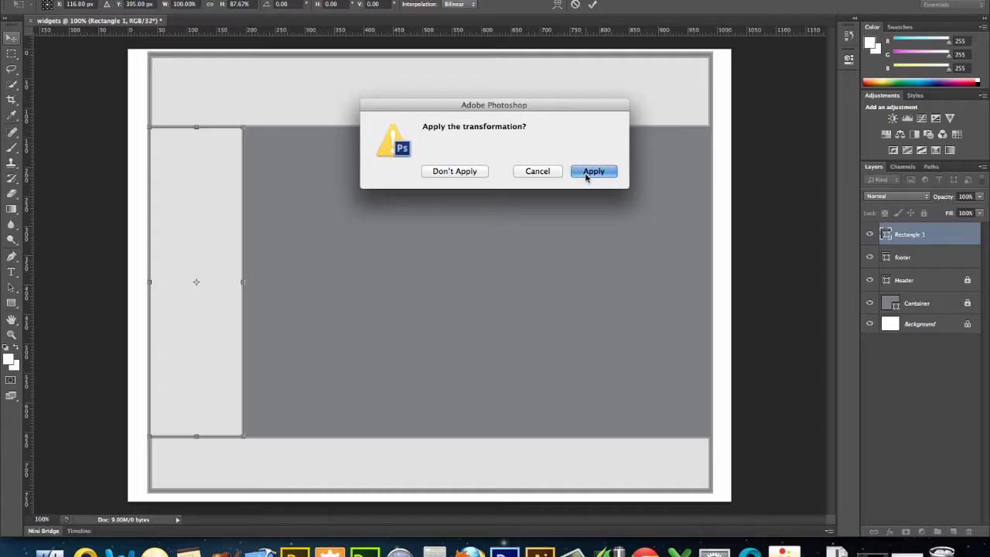
- Rename the column's layer sidebar, and lock both the sidebar and footer layers
{"action": "double_click", "coordinate": [919, 234]}
{"action": "type", "text": "s"}
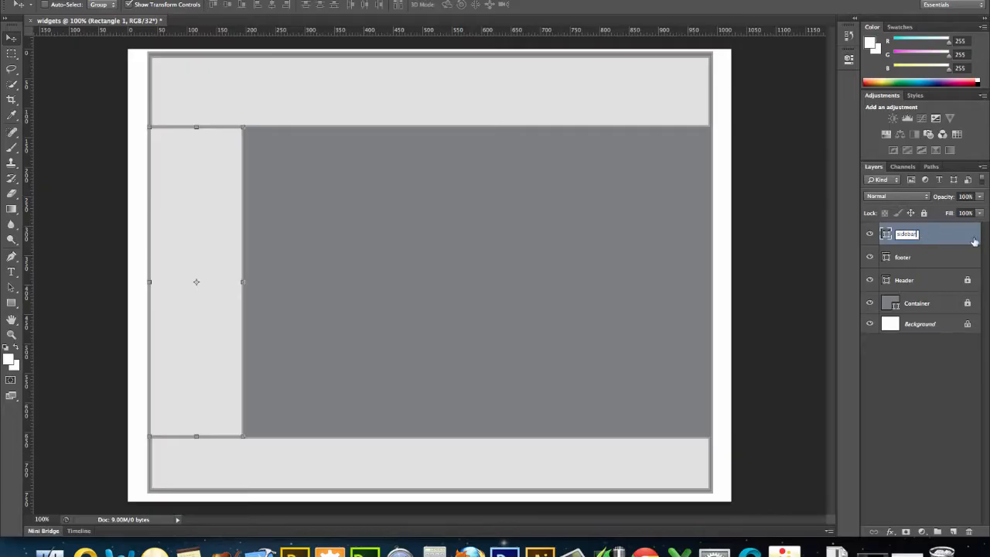
{"action": "type", "text": "idebar"}
{"action": "key", "text": "Return"}
{"action": "left_click", "coordinate": [923, 212]}
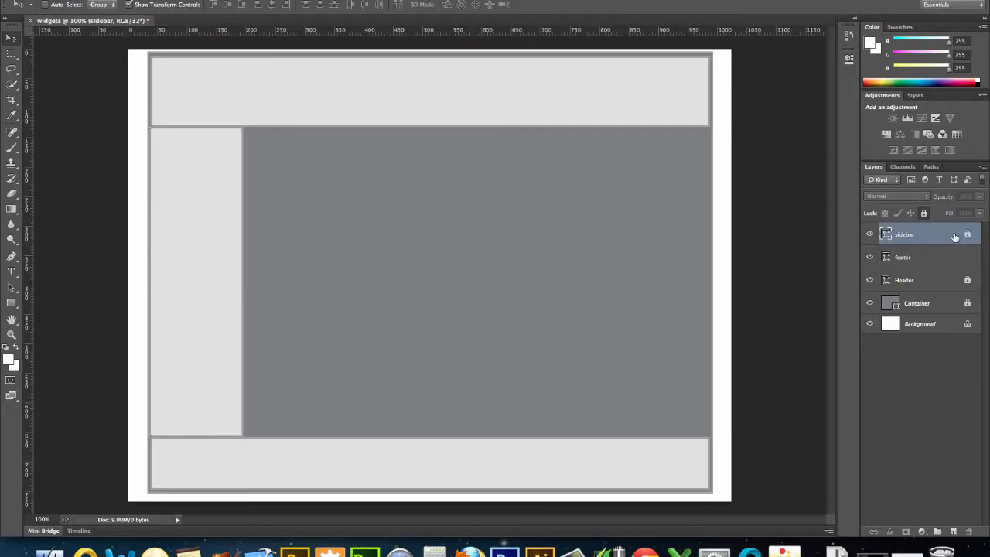
{"action": "left_click", "coordinate": [964, 256]}
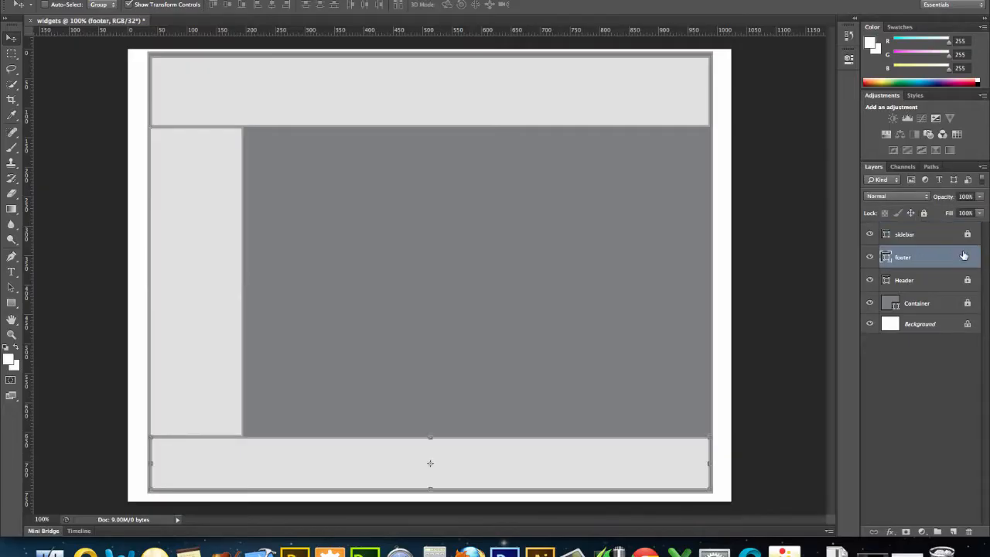
{"action": "left_click", "coordinate": [925, 213]}
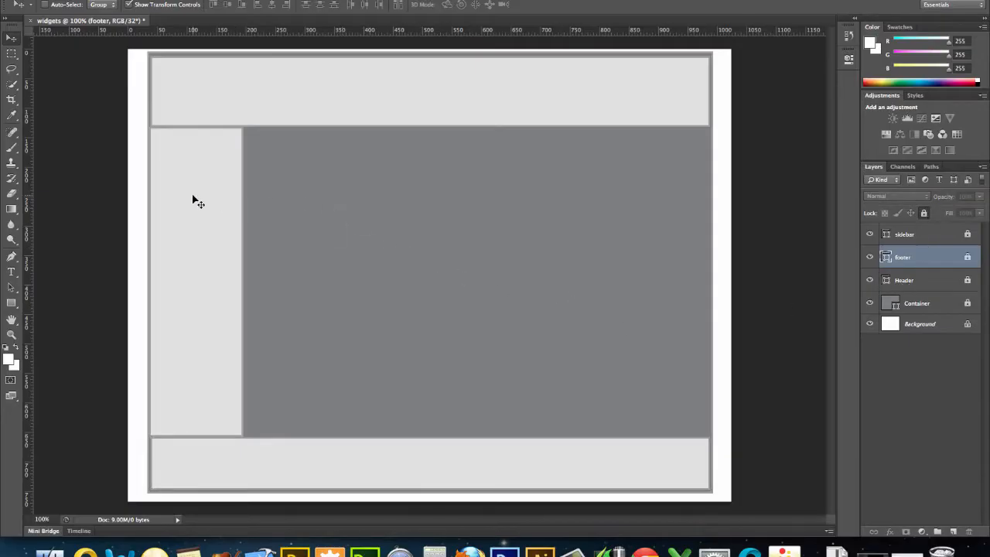
- Create a light gray rectangle shape 820 px wide and 570 px high in the area beside the sidebar
{"action": "left_click", "coordinate": [12, 302]}
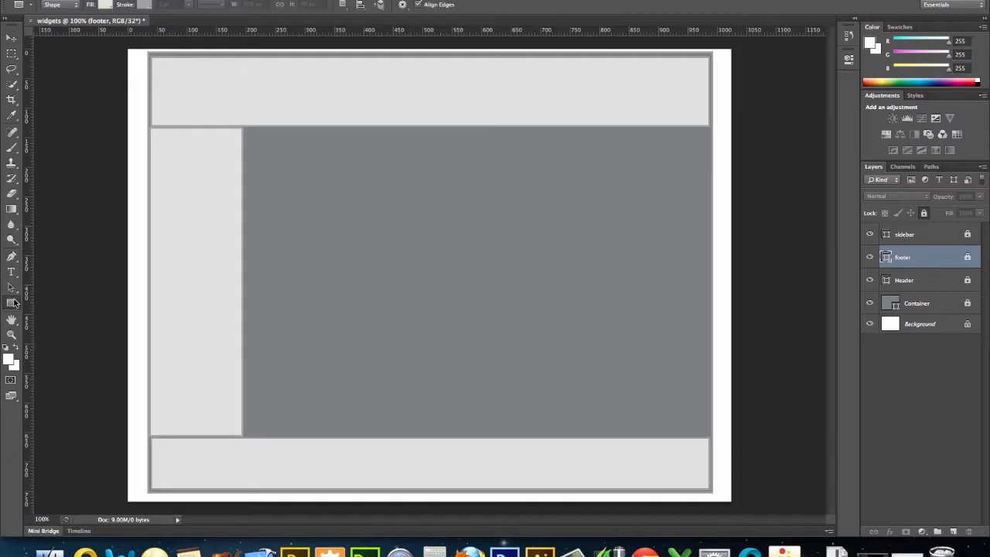
{"action": "left_click", "coordinate": [293, 229]}
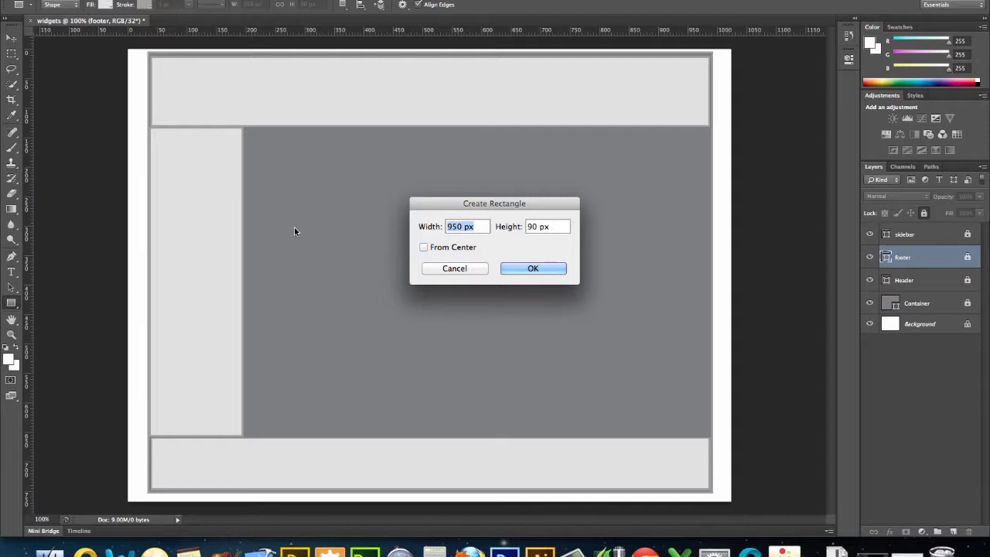
{"action": "type", "text": "820"}
{"action": "key", "text": "Tab"}
{"action": "type", "text": "570"}
{"action": "left_click", "coordinate": [521, 266]}
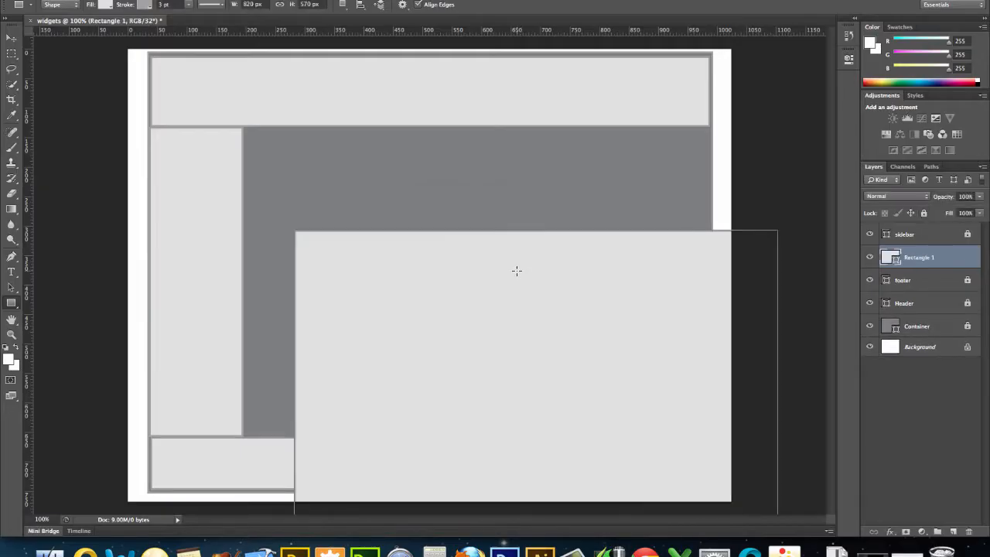
- Position the 820 px wide rectangle beside the sidebar and resize it to fill the space between header, footer and the container's right edge
{"action": "left_click", "coordinate": [11, 37]}
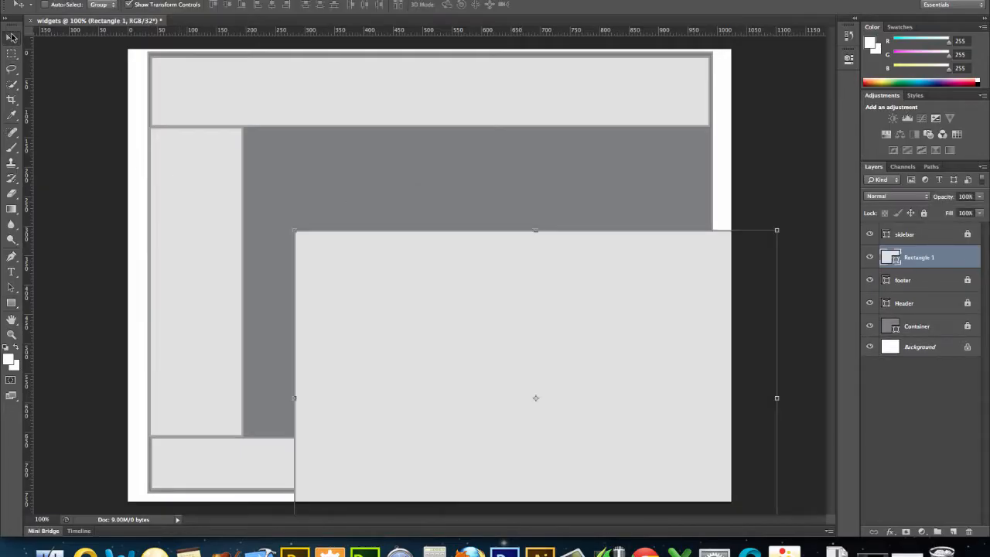
{"action": "left_click_drag", "start_coordinate": [320, 254], "coordinate": [272, 149]}
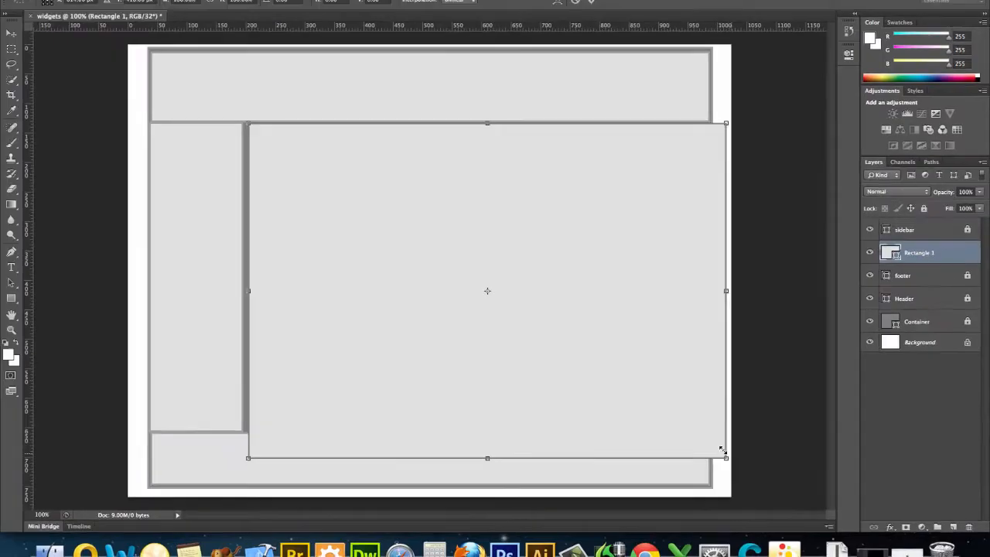
{"action": "left_click_drag", "start_coordinate": [690, 454], "coordinate": [705, 427]}
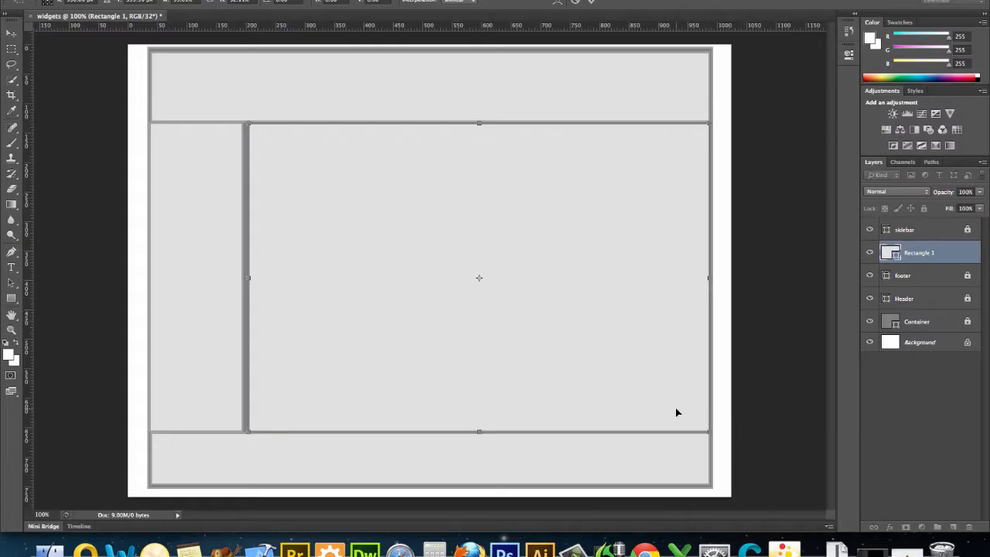
{"action": "key", "text": "Left"}
{"action": "key", "text": "Left"}
{"action": "key", "text": "Left"}
{"action": "key", "text": "Left"}
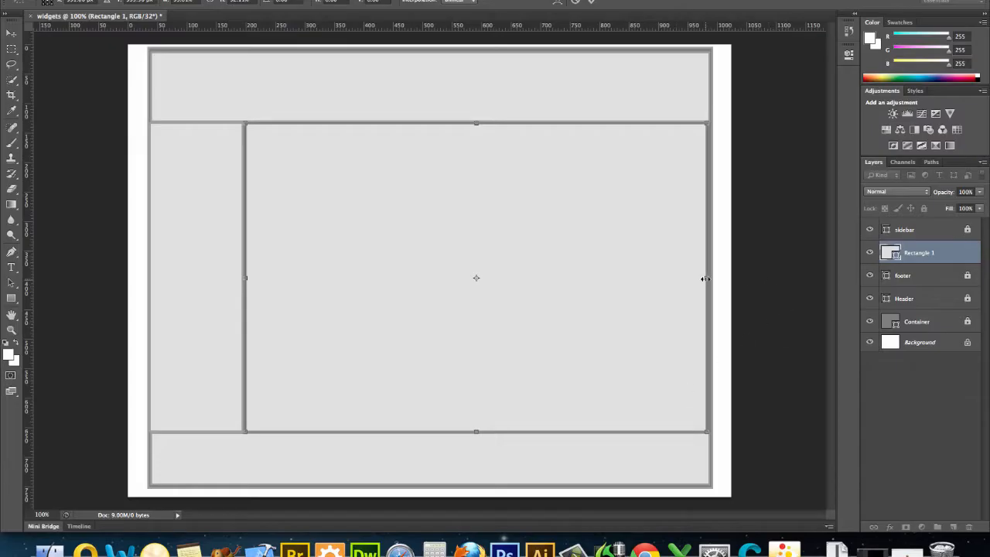
{"action": "left_click_drag", "start_coordinate": [706, 278], "coordinate": [710, 278]}
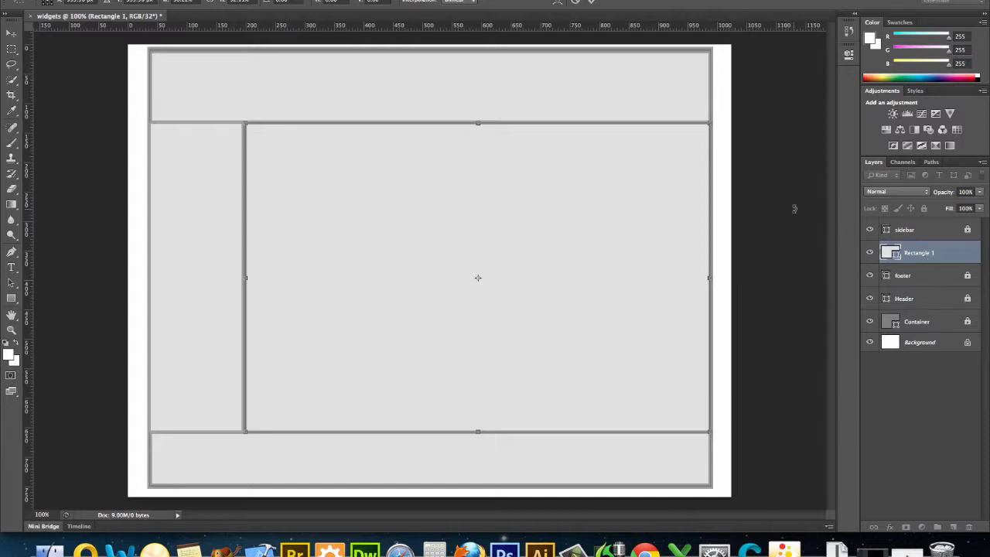
{"action": "key", "text": "Return"}
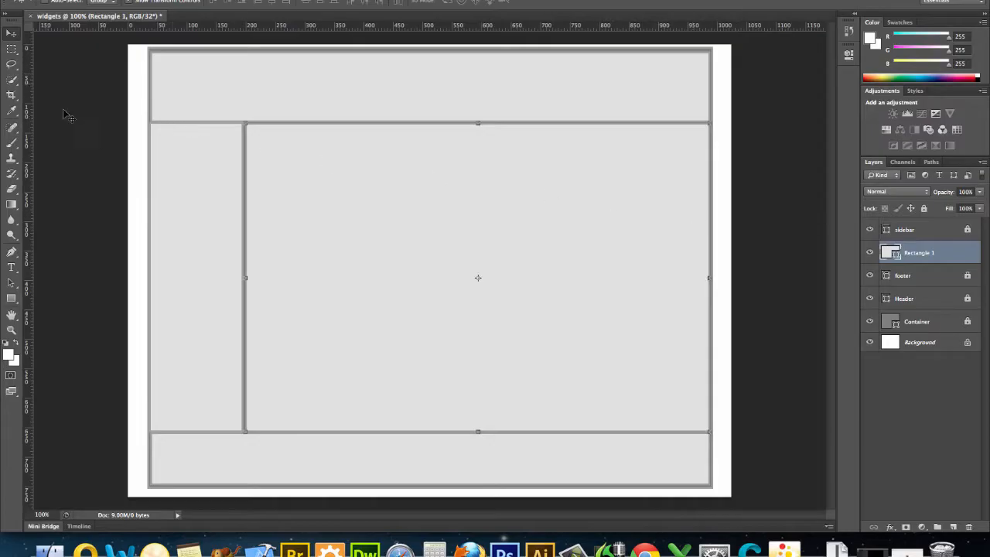
- Rename the large content rectangle's layer main, and briefly hide and reshow the sidebar layer
{"action": "left_click", "coordinate": [11, 48]}
{"action": "left_click", "coordinate": [13, 30]}
{"action": "double_click", "coordinate": [926, 254]}
{"action": "type", "text": "main"}
{"action": "key", "text": "Return"}
{"action": "left_click", "coordinate": [871, 229]}
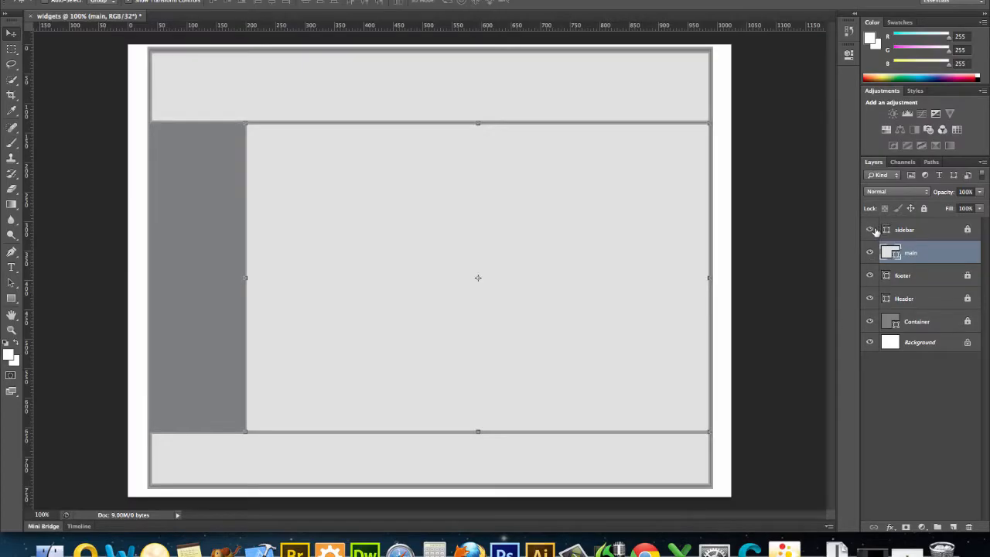
{"action": "left_click", "coordinate": [872, 231]}
- Select the sidebar, main, footer, Header and Container layers and create a new layer group above them
{"action": "left_click", "coordinate": [938, 230]}
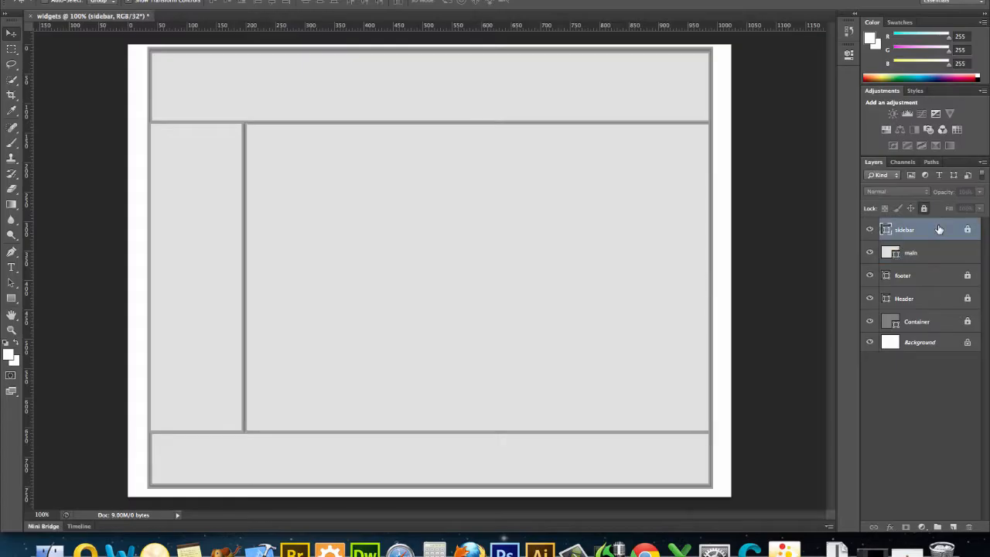
{"action": "left_click", "coordinate": [942, 258], "text": "shift"}
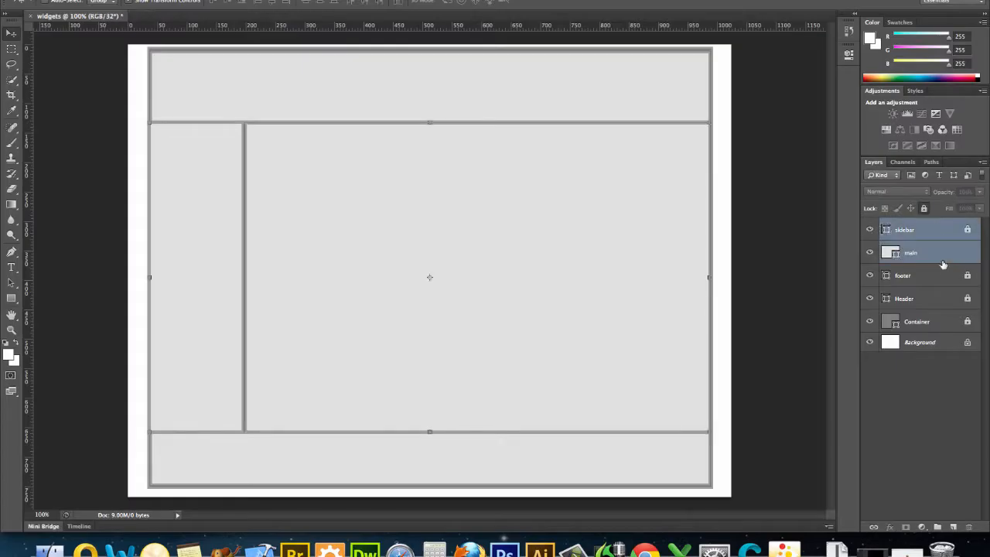
{"action": "left_click", "coordinate": [942, 275], "text": "shift"}
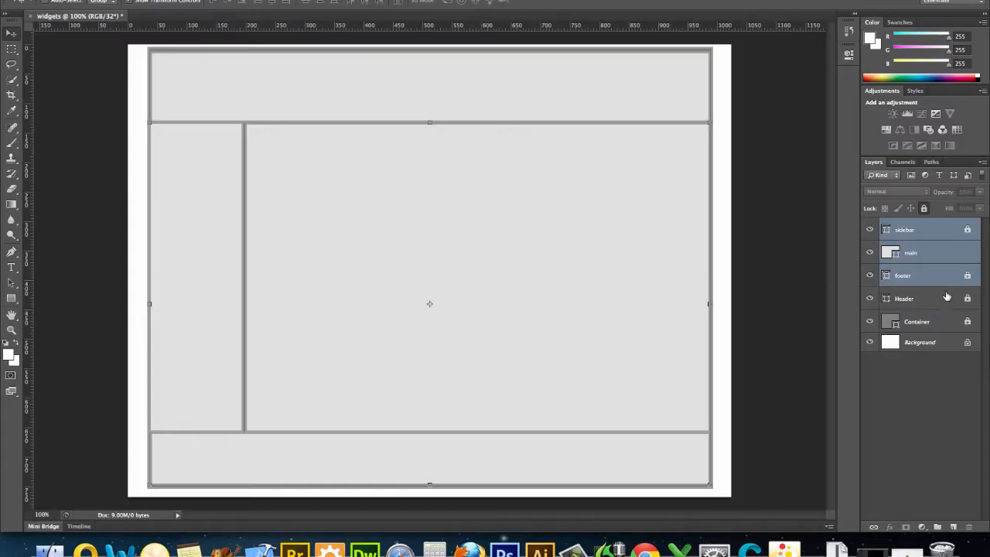
{"action": "left_click", "coordinate": [947, 297], "text": "shift"}
{"action": "left_click", "coordinate": [953, 325], "text": "shift"}
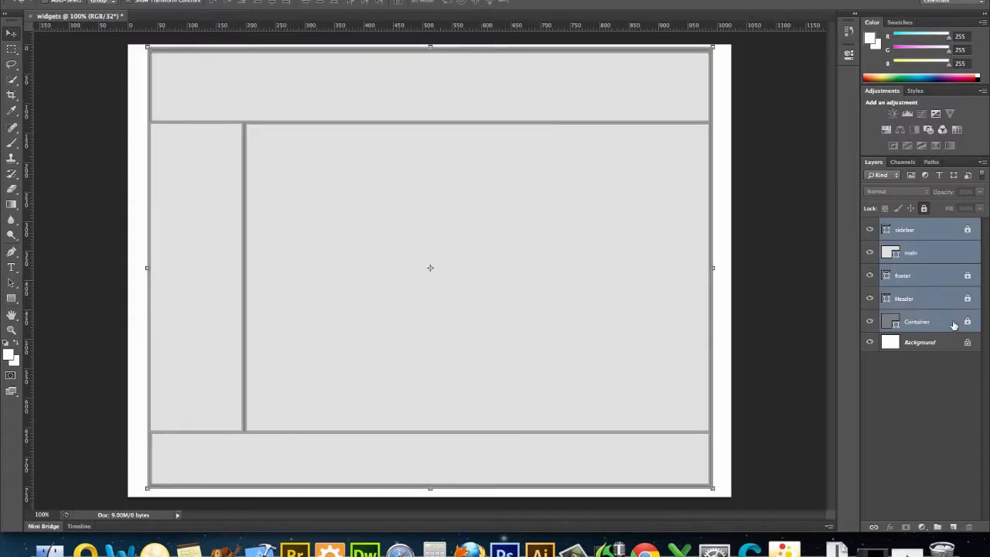
{"action": "left_click", "coordinate": [937, 527]}
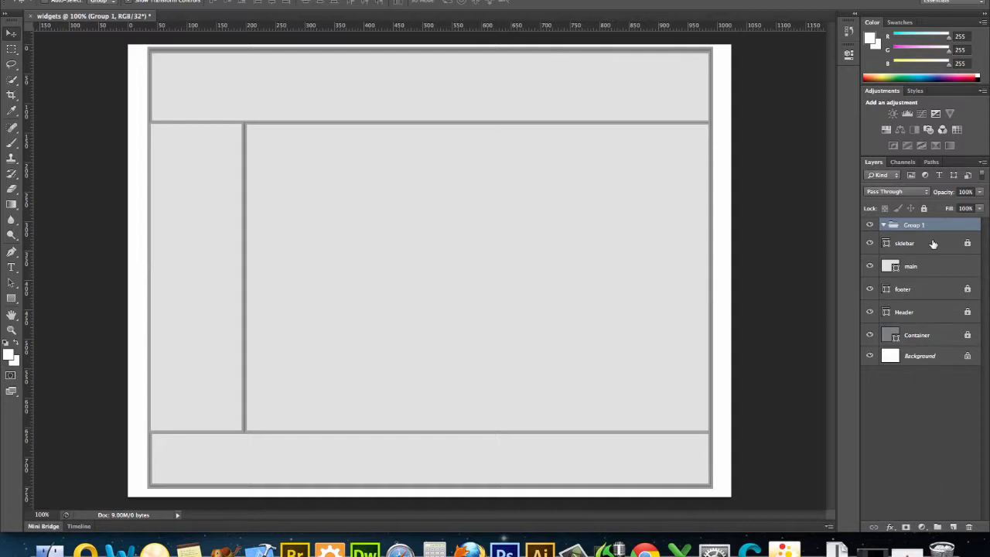
- Move the sidebar, main, footer, Header and Container layers into the new group, keeping their order
{"action": "mouse_move", "coordinate": [933, 243]}
{"action": "left_mouse_down"}
{"action": "mouse_move", "coordinate": [931, 262]}
{"action": "mouse_move", "coordinate": [927, 226]}
{"action": "left_mouse_up"}
{"action": "left_click", "coordinate": [928, 266]}
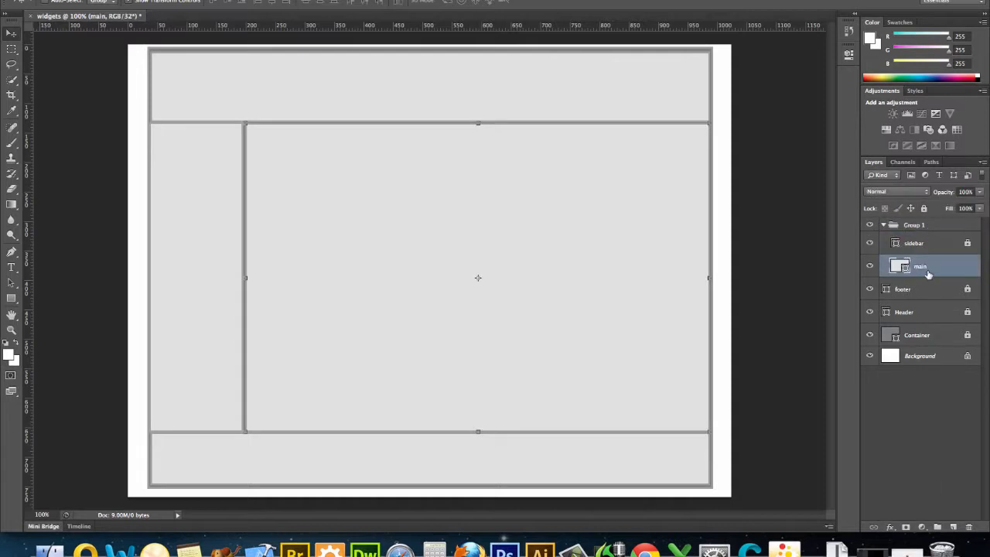
{"action": "left_click_drag", "start_coordinate": [926, 285], "coordinate": [922, 227]}
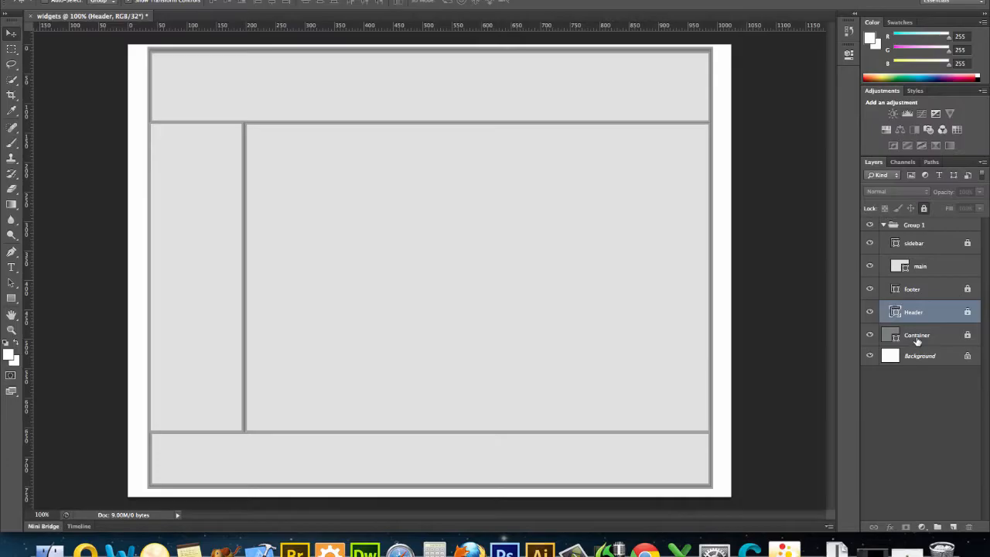
{"action": "left_click_drag", "start_coordinate": [917, 342], "coordinate": [918, 225]}
- Rename the layer group divs and collapse it
{"action": "double_click", "coordinate": [917, 225]}
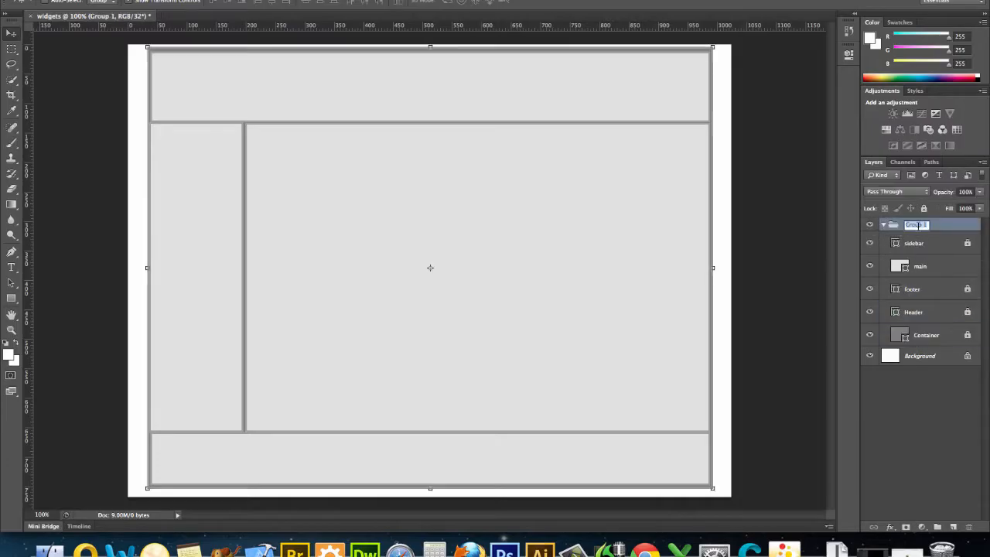
{"action": "type", "text": "divs"}
{"action": "key", "text": "Return"}
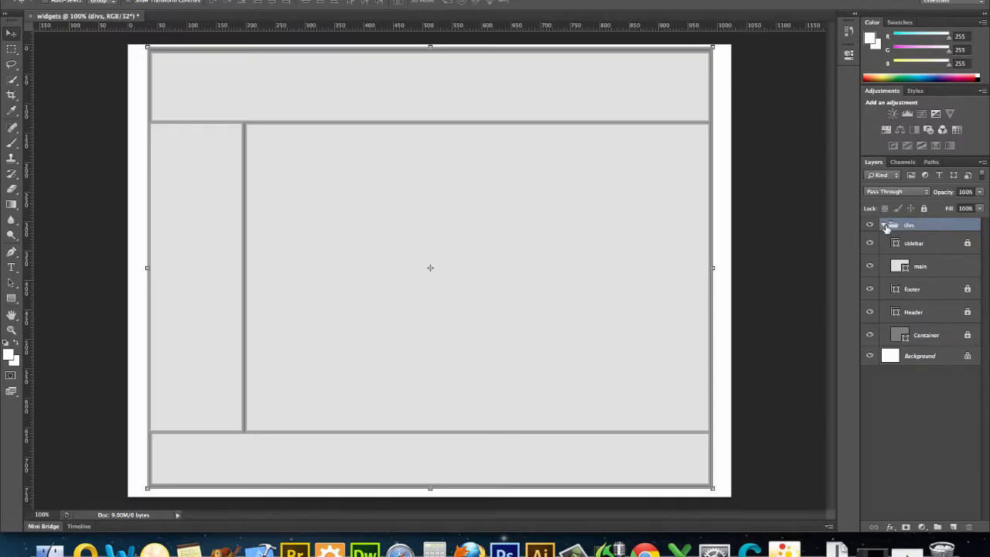
{"action": "left_click", "coordinate": [885, 225]}
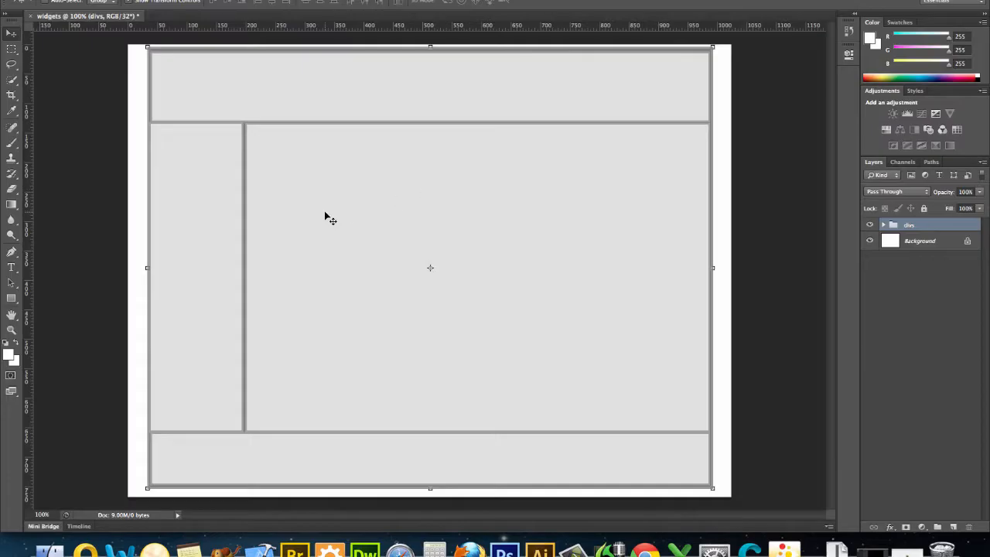
{"action": "left_click", "coordinate": [11, 298]}
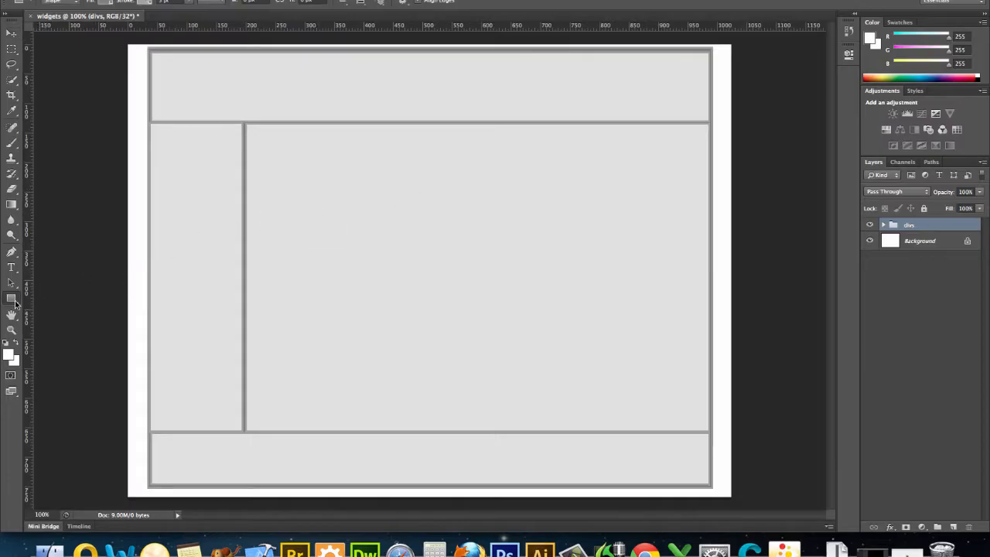
{"action": "left_click", "coordinate": [13, 302]}
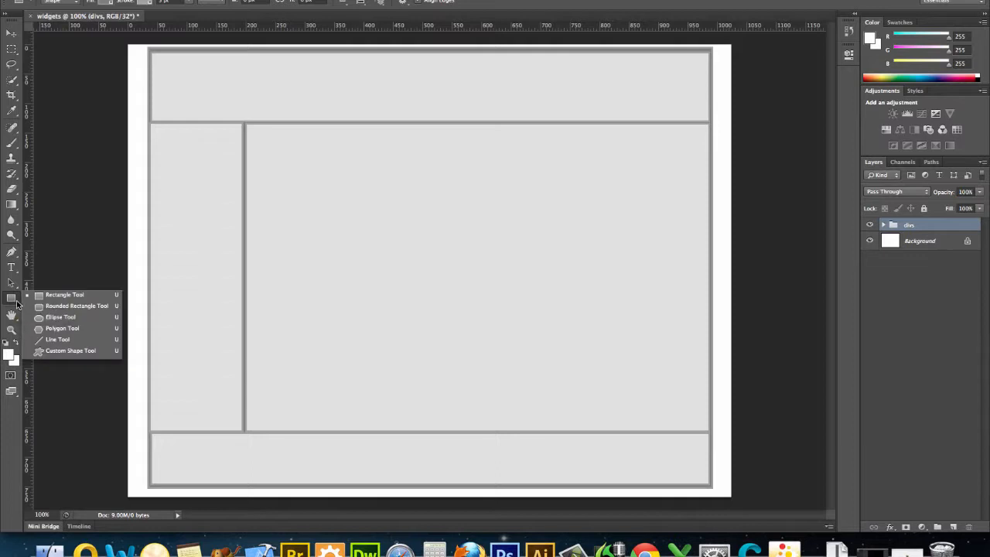
{"action": "left_click", "coordinate": [39, 340]}
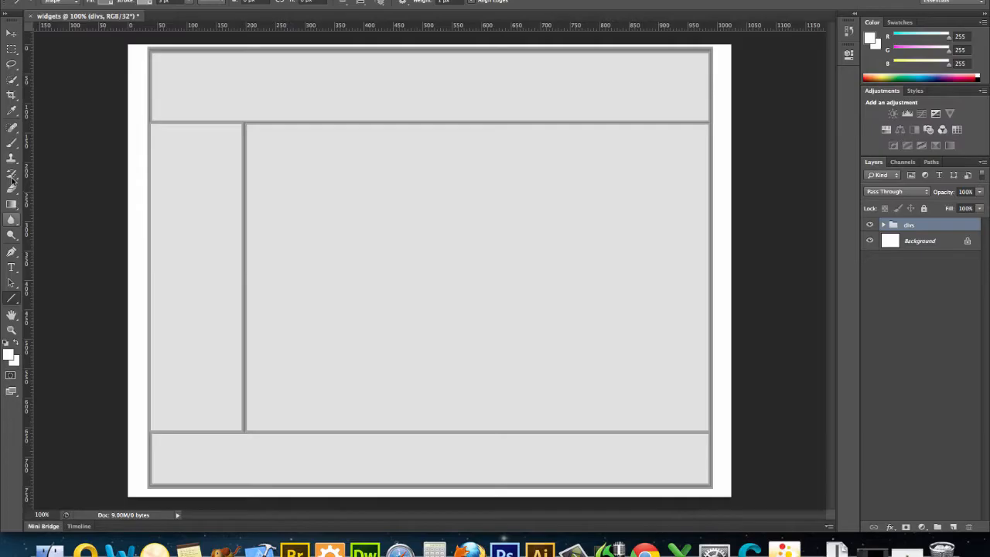
- Set up the Type tool with Verdana Bold at 48 pt
{"action": "left_click", "coordinate": [12, 268]}
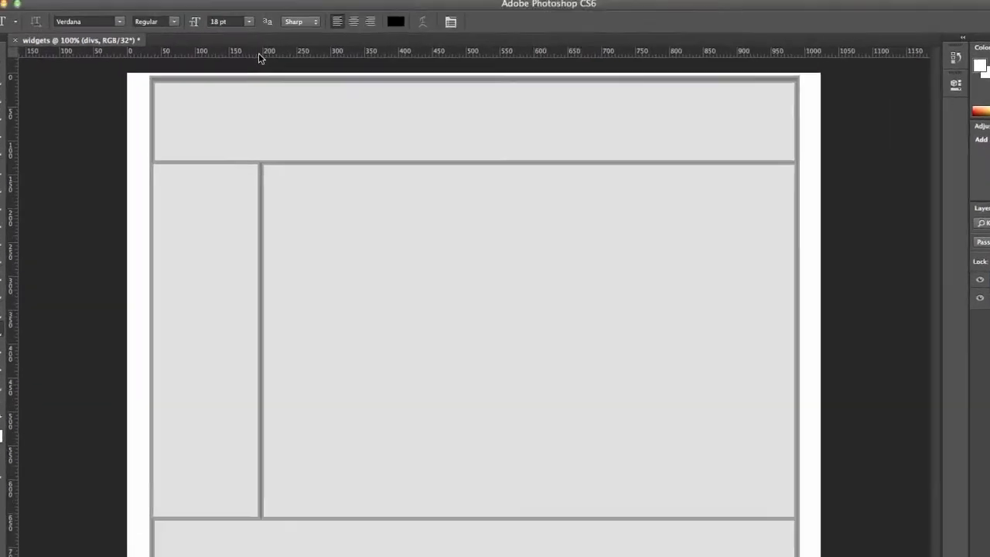
{"action": "left_click", "coordinate": [250, 21]}
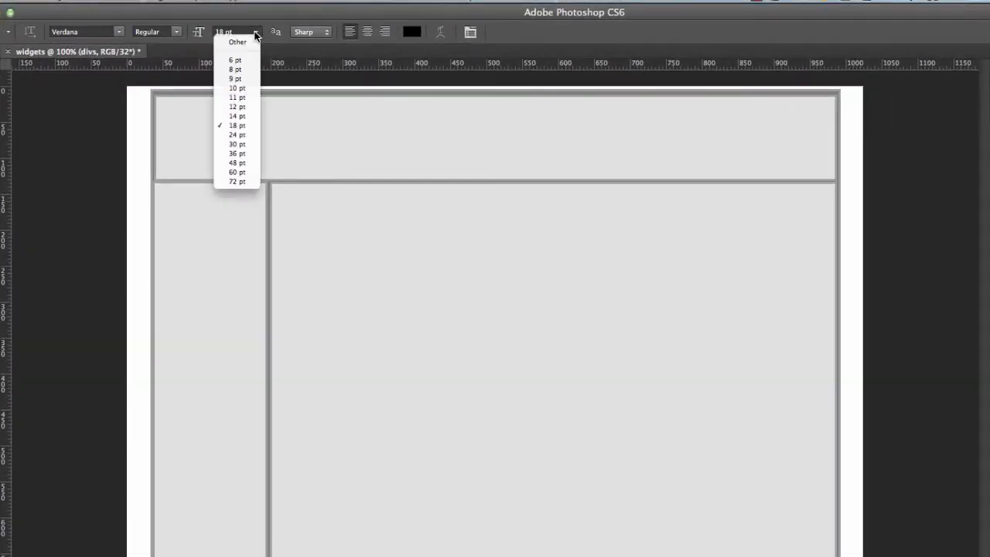
{"action": "left_click", "coordinate": [239, 162]}
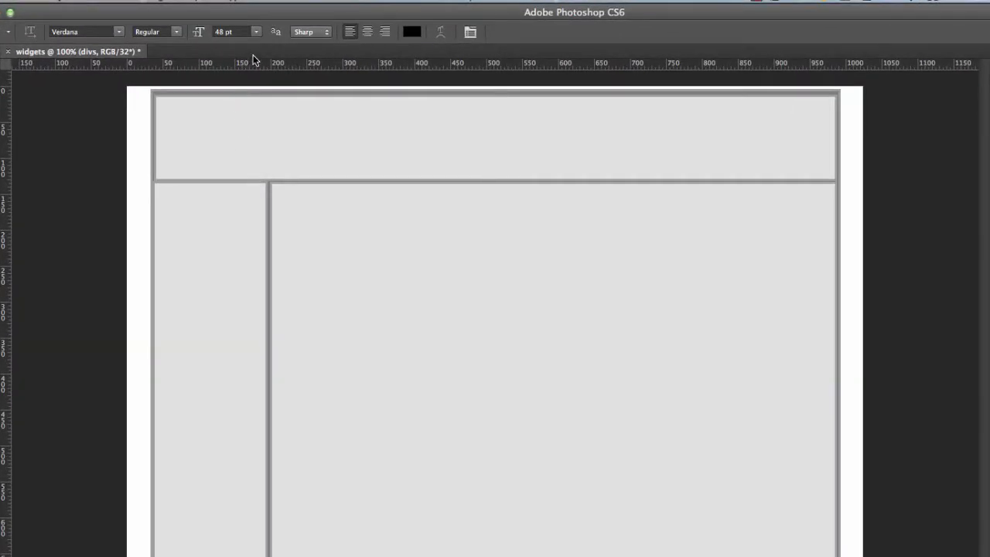
{"action": "left_click", "coordinate": [177, 31]}
{"action": "left_click", "coordinate": [177, 44]}
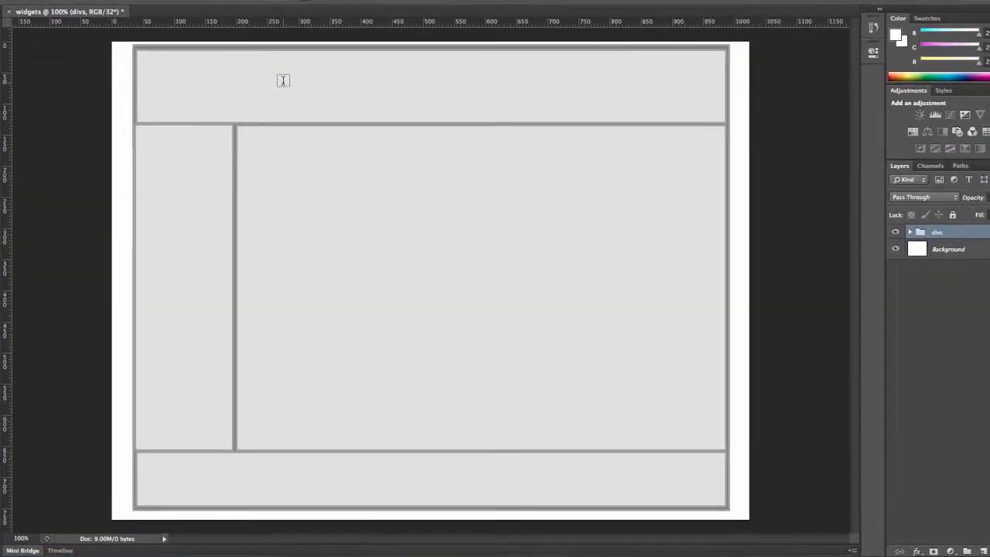
- Add the title "Wally’s Widgets" to the header and position it near the header's top centre
{"action": "left_click", "coordinate": [283, 80]}
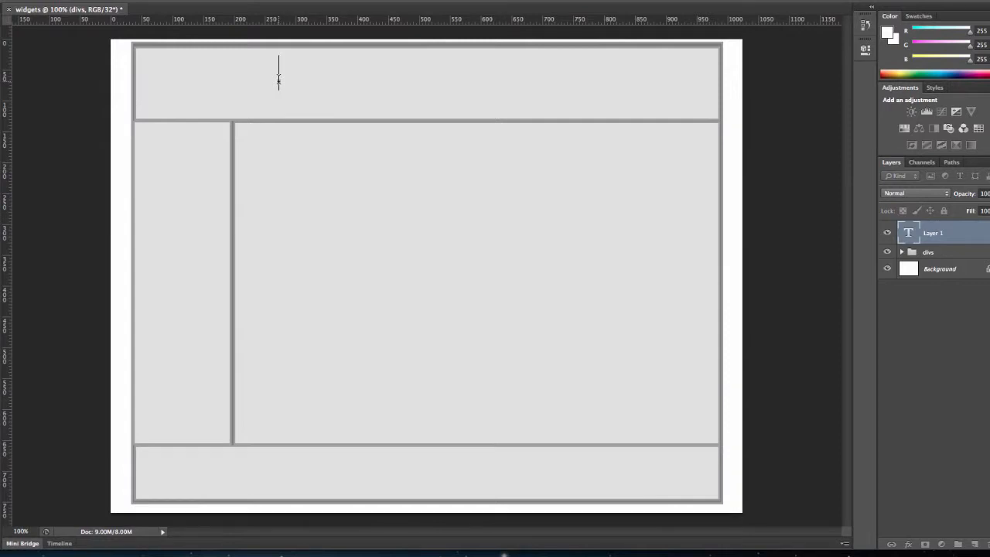
{"action": "type", "text": "Wally"}
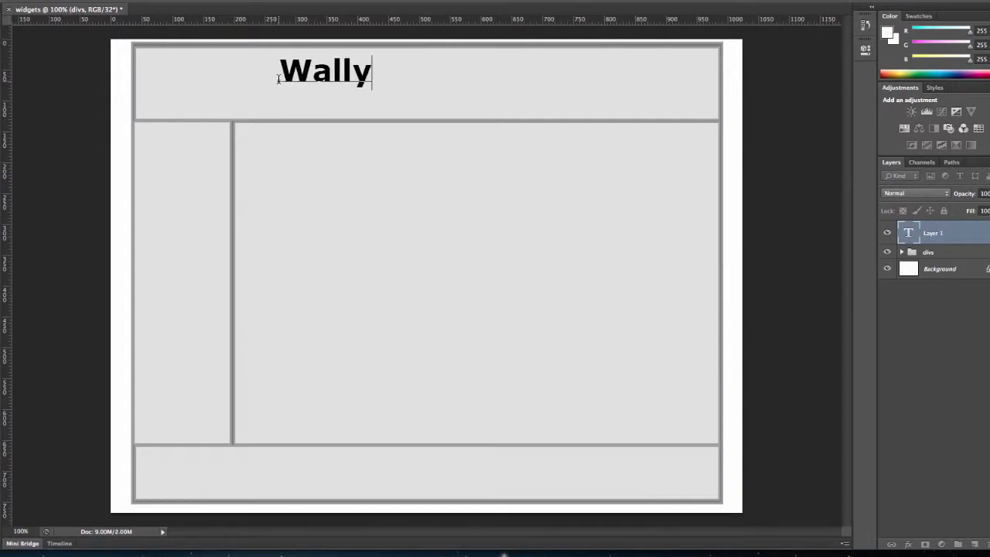
{"action": "type", "text": "’s Widge"}
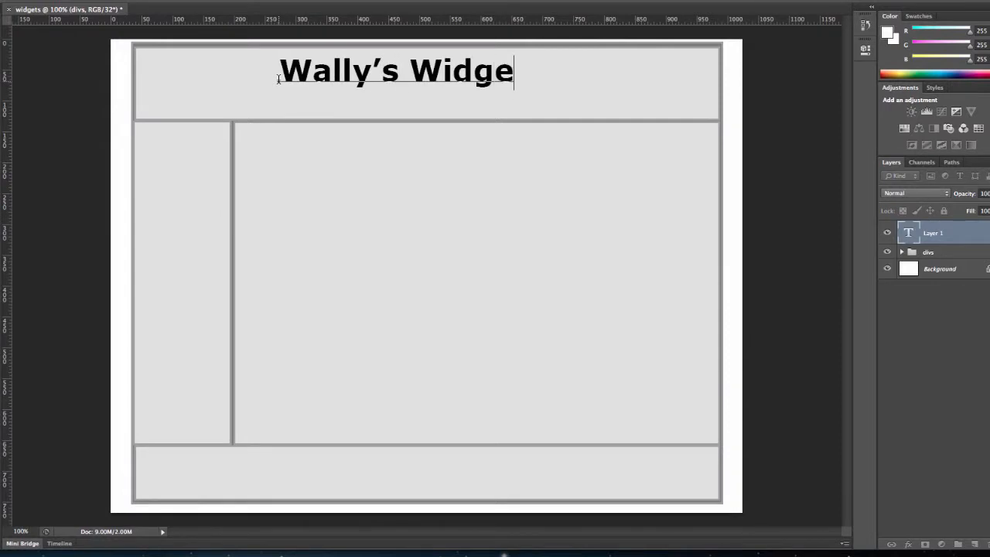
{"action": "type", "text": "ts"}
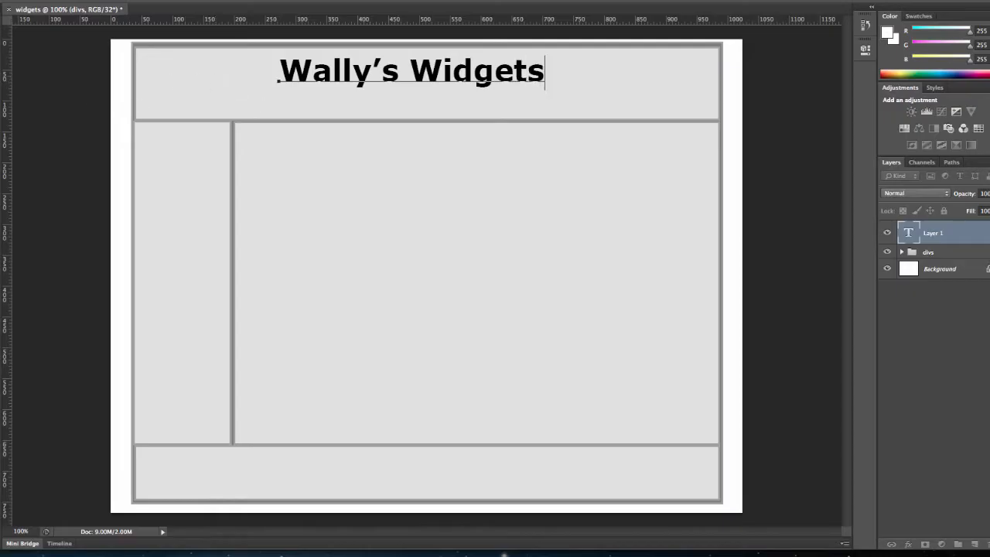
{"action": "key", "text": "ctrl+Return"}
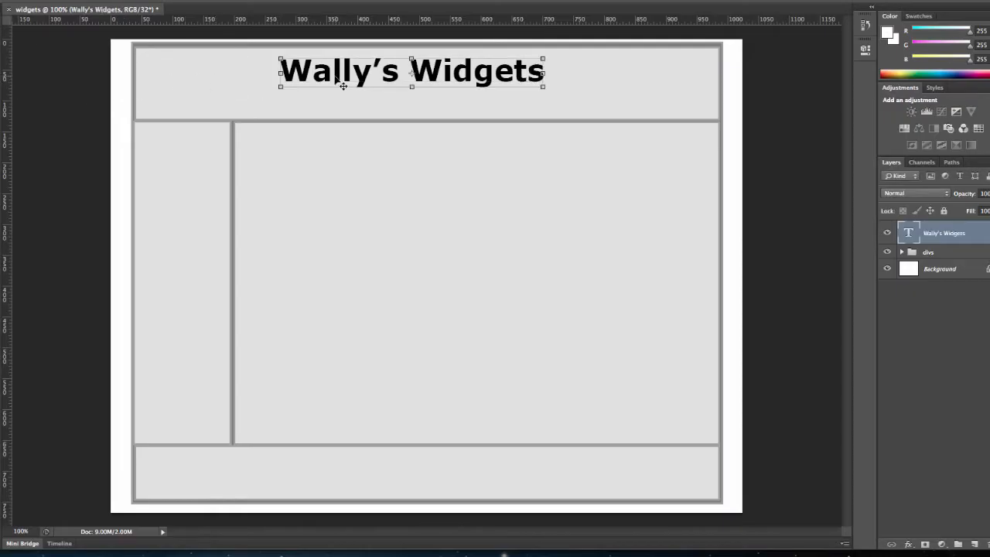
{"action": "left_click_drag", "start_coordinate": [339, 82], "coordinate": [369, 78]}
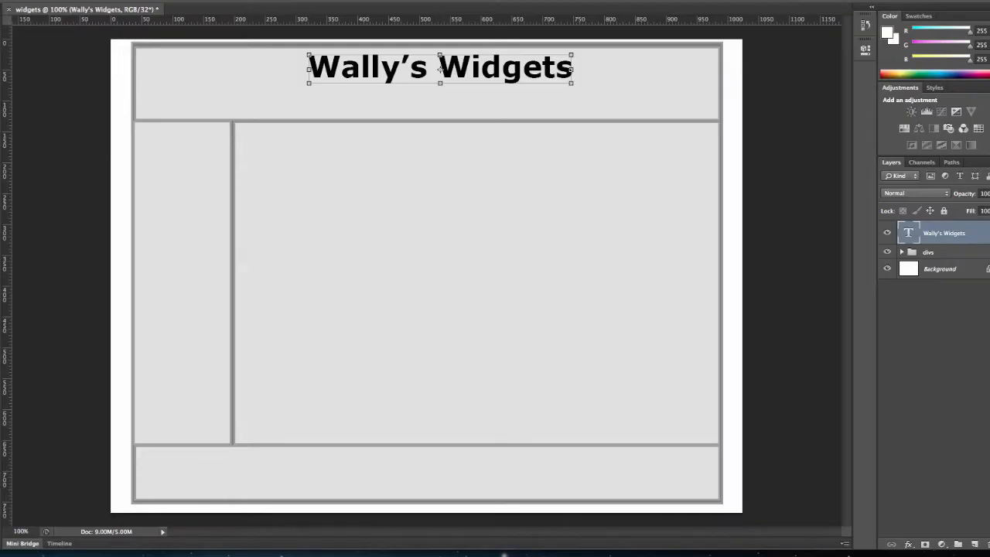
- Draw a rounded rectangle button about 120 px wide with the Rounded Rectangle tool, just above the header's lower edge
{"action": "left_click", "coordinate": [0, 301]}
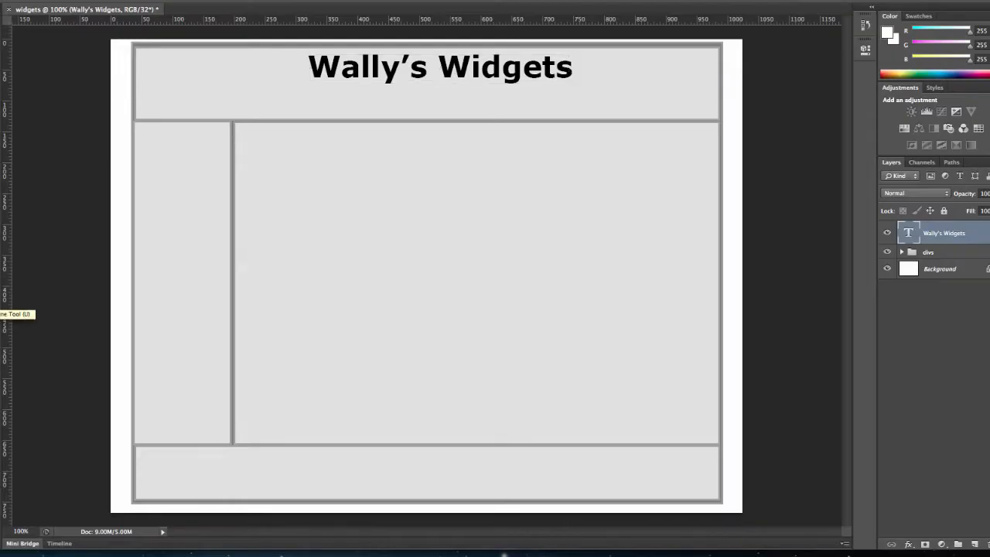
{"action": "right_click", "coordinate": [0, 305]}
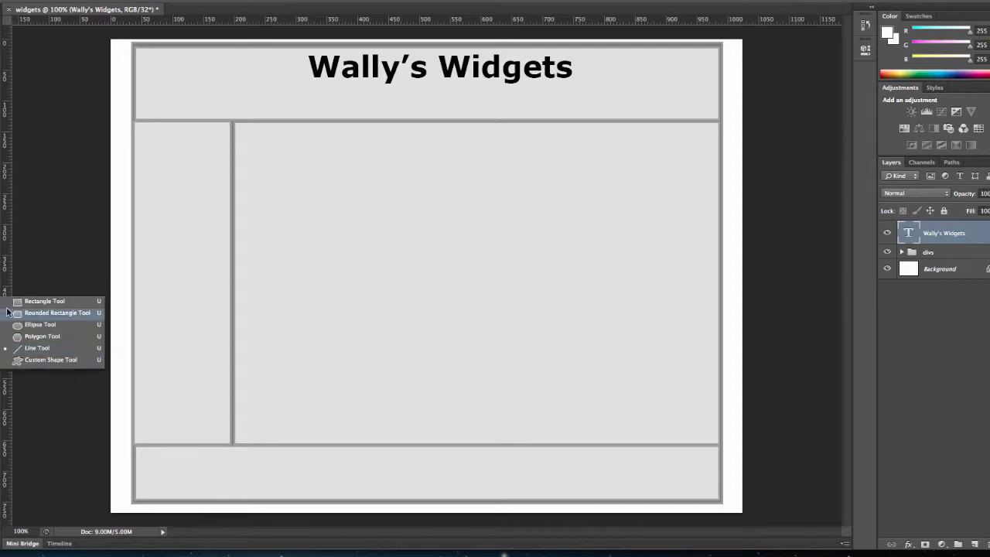
{"action": "left_click", "coordinate": [21, 301]}
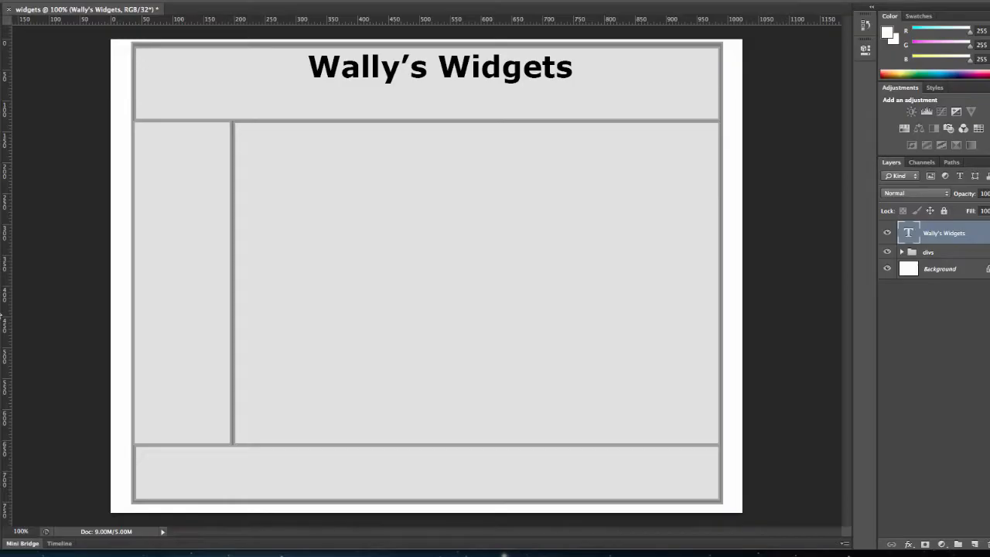
{"action": "right_click", "coordinate": [1, 316]}
{"action": "left_click", "coordinate": [27, 313]}
{"action": "left_click_drag", "start_coordinate": [240, 101], "coordinate": [314, 116]}
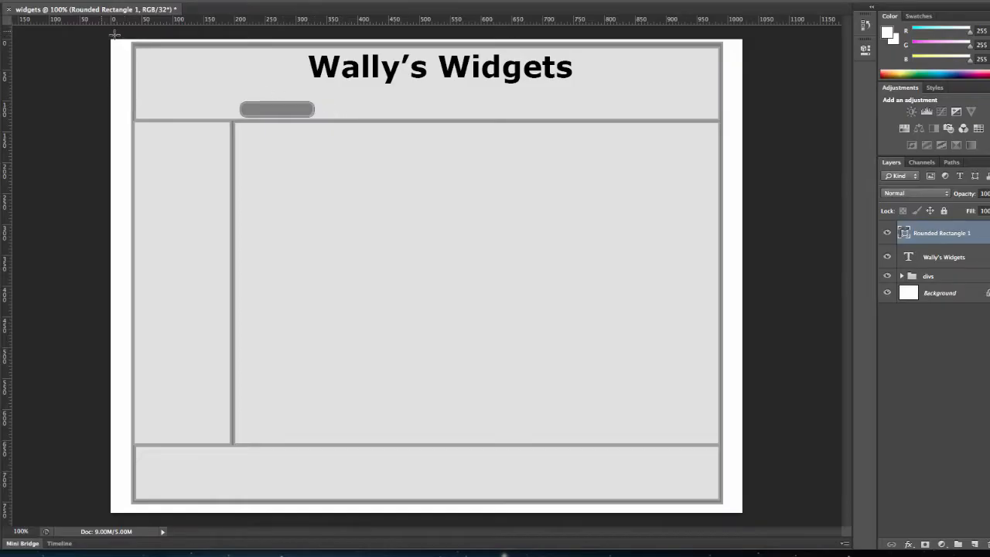
- Duplicate the rounded button twice and line the copies up side by side to its right
{"action": "key", "text": "v"}
{"action": "key", "text": "ctrl+j"}
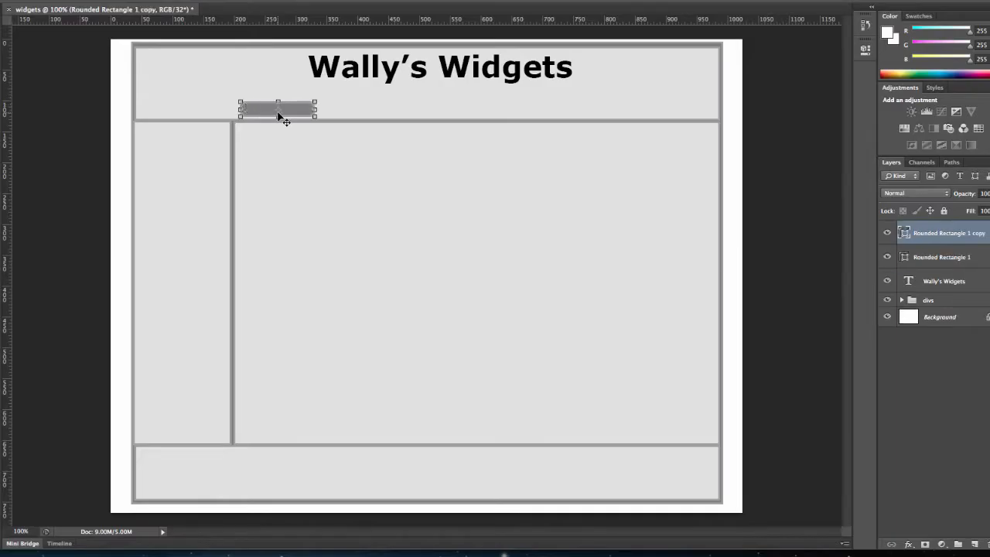
{"action": "left_click_drag", "start_coordinate": [277, 113], "coordinate": [354, 116]}
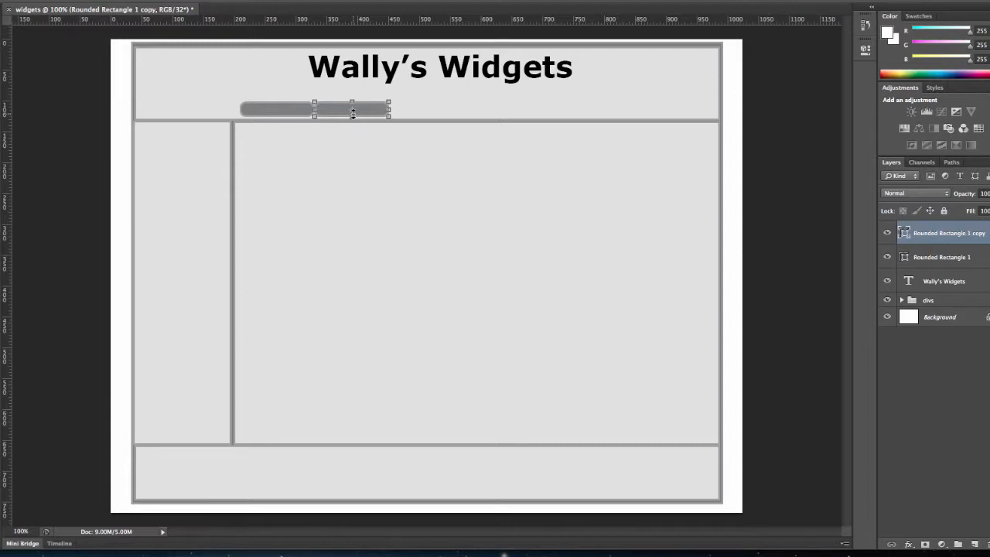
{"action": "key", "text": "ctrl+j"}
{"action": "left_click_drag", "start_coordinate": [364, 114], "coordinate": [442, 115]}
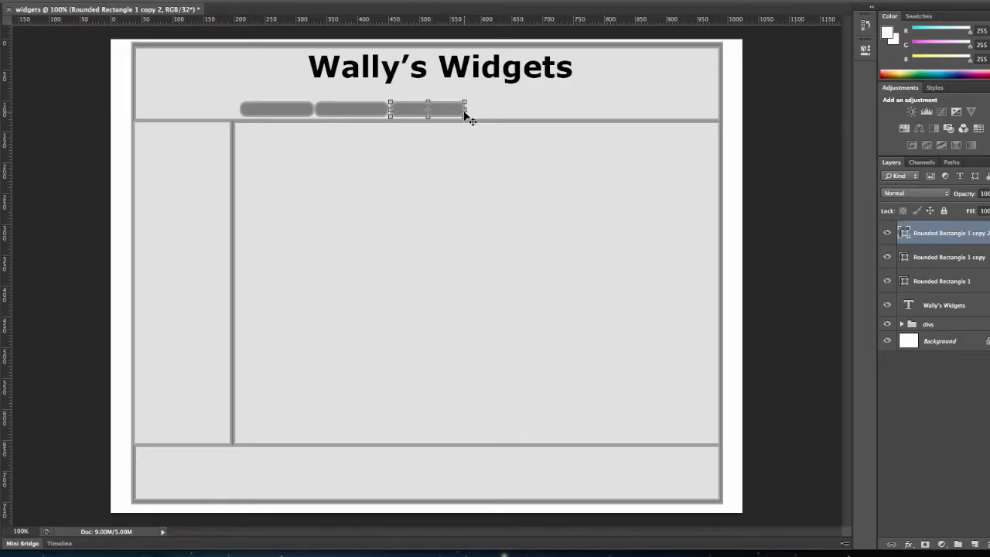
- Make a third copy of the button and move it to the header's right end, level with the other buttons
{"action": "key", "text": "alt+Right"}
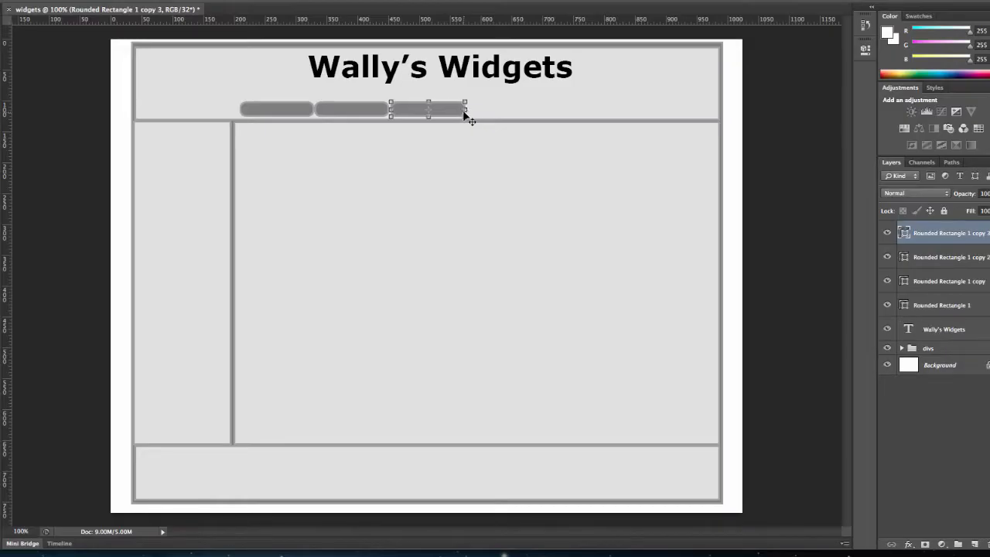
{"action": "left_click_drag", "start_coordinate": [455, 113], "coordinate": [677, 111]}
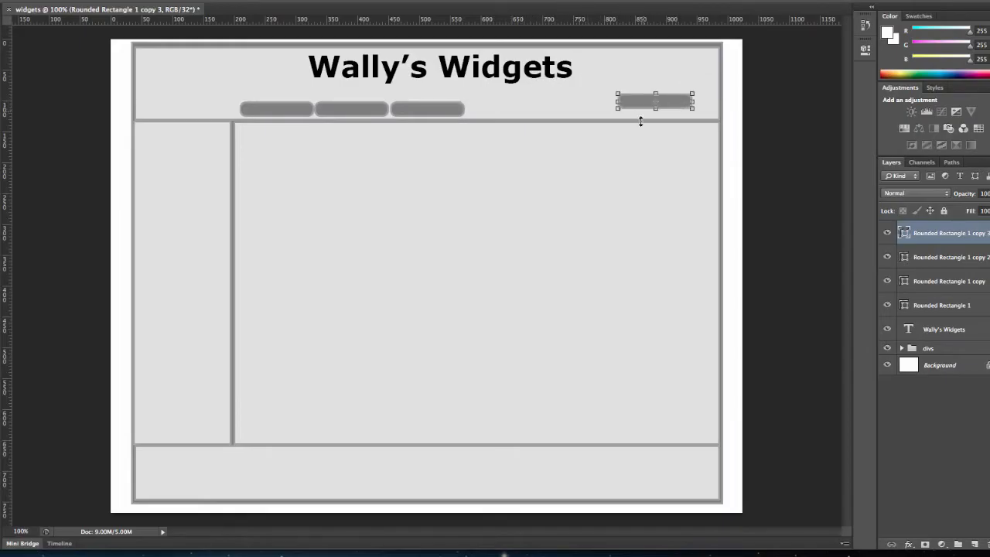
{"action": "left_click", "coordinate": [647, 113]}
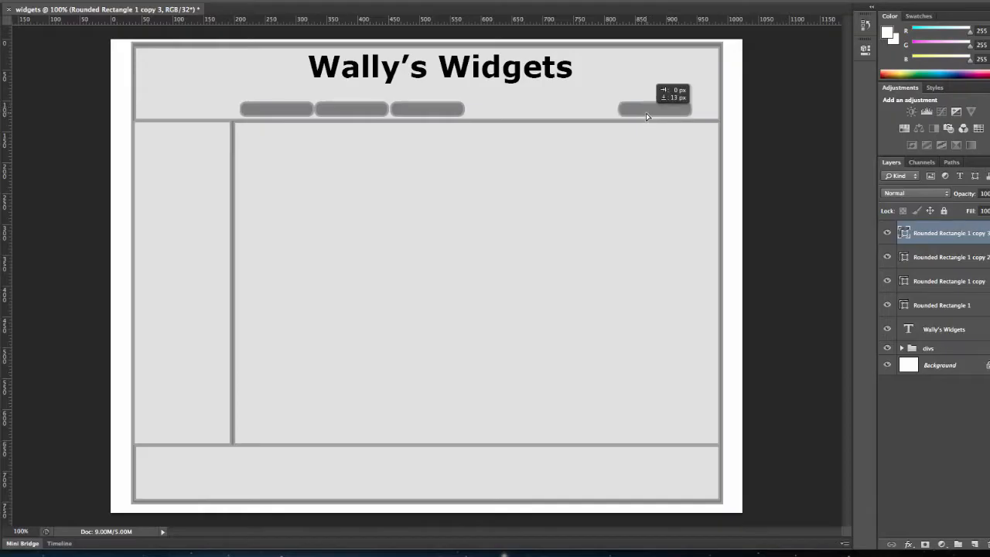
{"action": "key", "text": "ctrl+t"}
{"action": "mouse_move", "coordinate": [458, 113]}
{"action": "left_mouse_down"}
{"action": "mouse_move", "coordinate": [480, 113]}
{"action": "mouse_move", "coordinate": [462, 111]}
{"action": "left_mouse_up"}
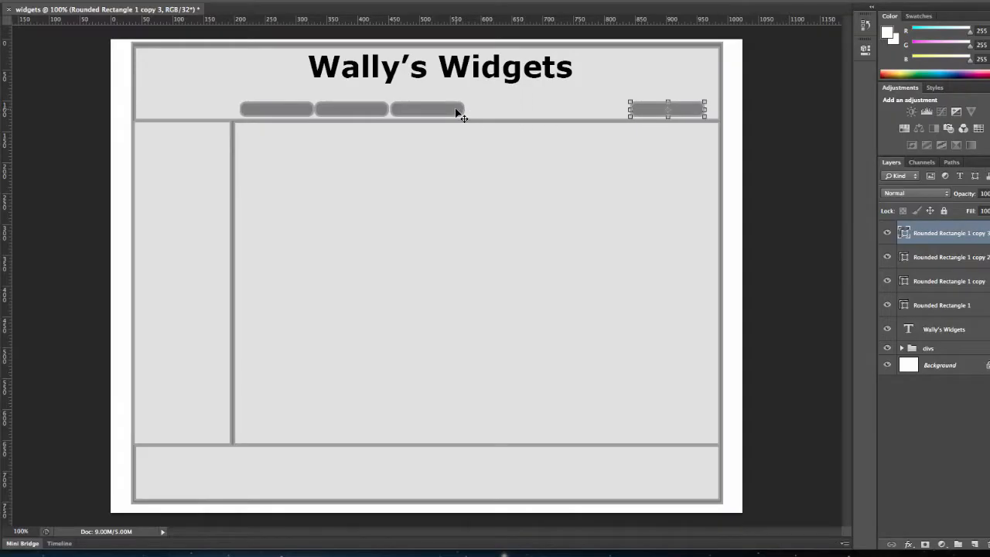
- Move the other three buttons to the right one by one, spacing all four evenly along the header's lower edge
{"action": "left_click", "coordinate": [943, 260]}
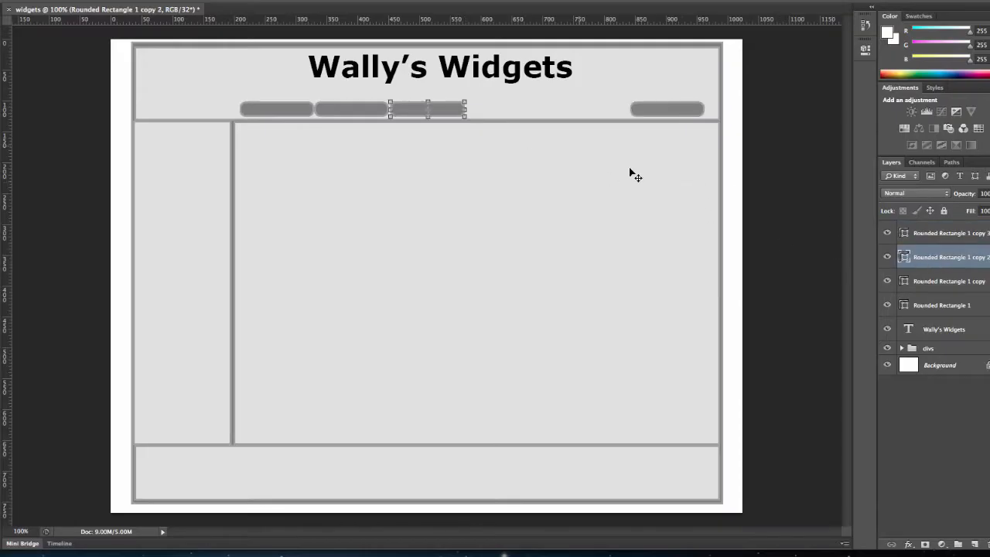
{"action": "left_click_drag", "start_coordinate": [457, 115], "coordinate": [608, 114]}
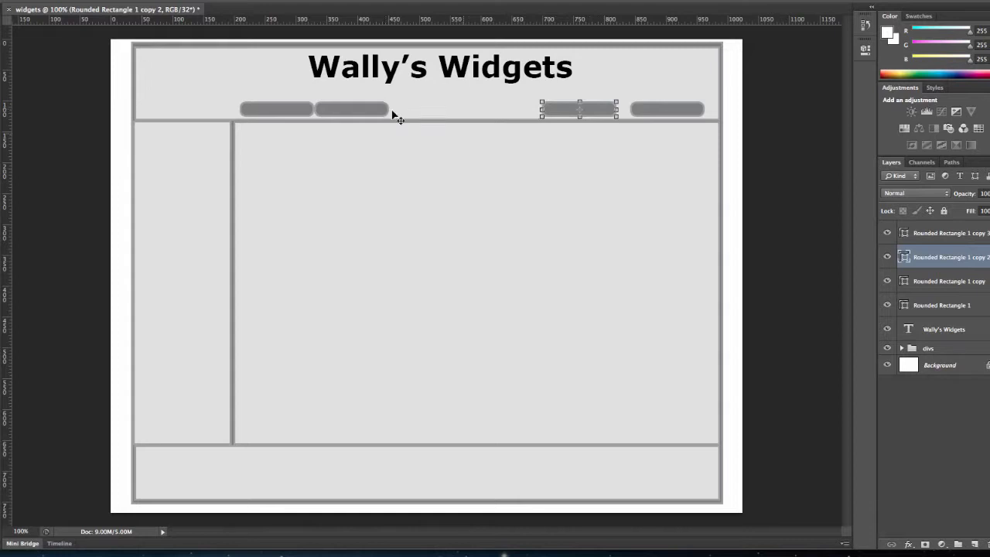
{"action": "left_click", "coordinate": [956, 282]}
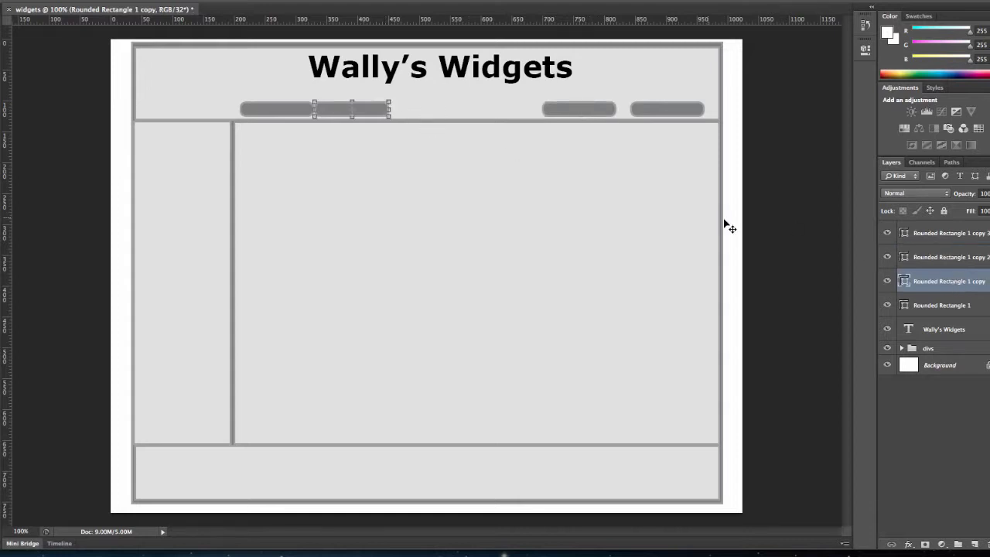
{"action": "left_click_drag", "start_coordinate": [372, 114], "coordinate": [510, 112]}
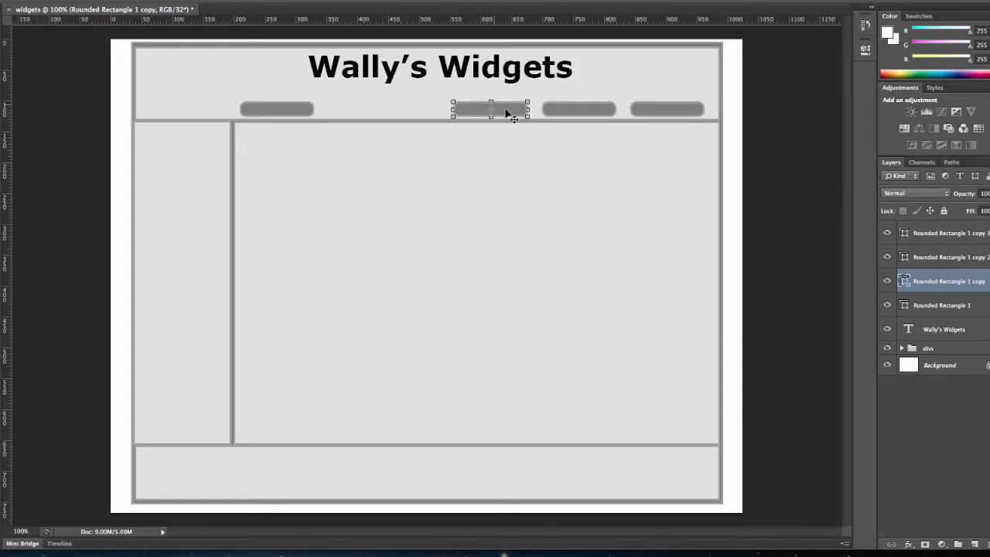
{"action": "mouse_move", "coordinate": [308, 114]}
{"action": "left_mouse_down"}
{"action": "mouse_move", "coordinate": [321, 117]}
{"action": "mouse_move", "coordinate": [308, 113]}
{"action": "left_mouse_up"}
{"action": "left_click", "coordinate": [950, 305]}
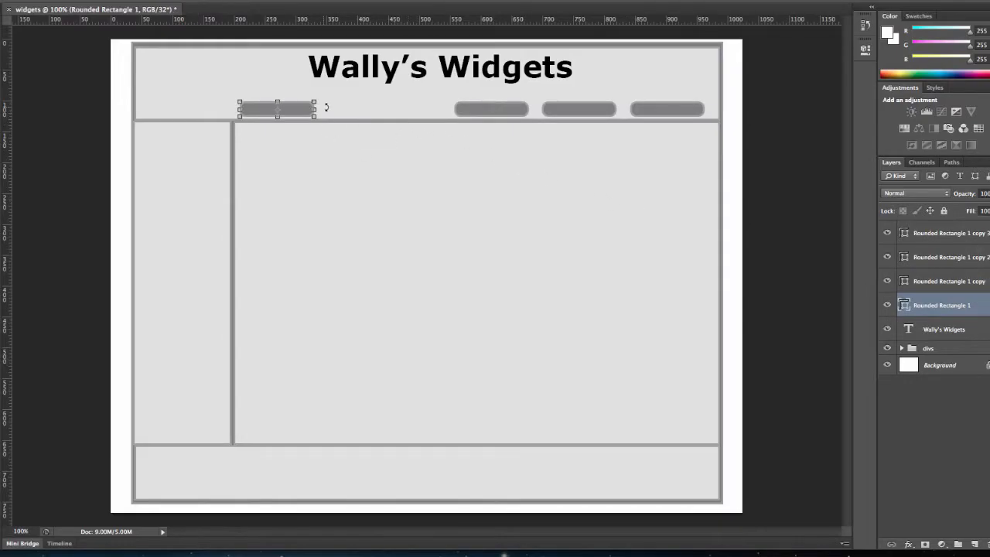
{"action": "left_click_drag", "start_coordinate": [309, 114], "coordinate": [435, 113]}
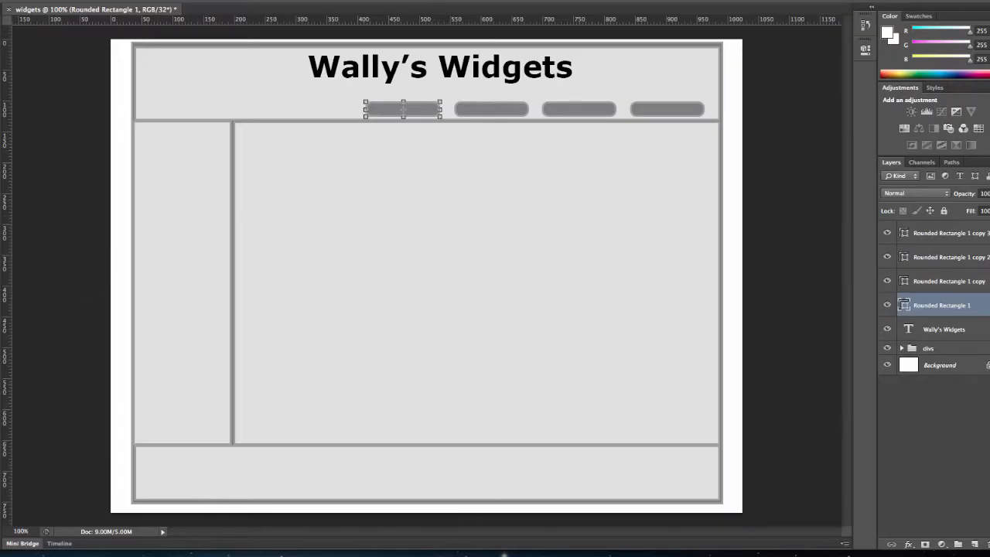
{"action": "key", "text": "Return"}
- Add the text "Home" at 12 pt on the leftmost button and centre it there
{"action": "left_click", "coordinate": [219, 1]}
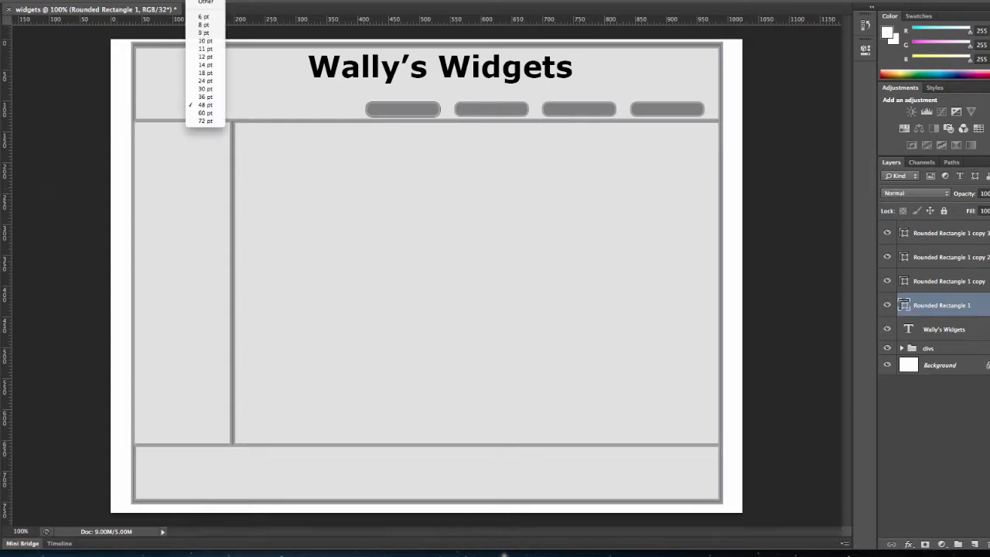
{"action": "left_click", "coordinate": [217, 58]}
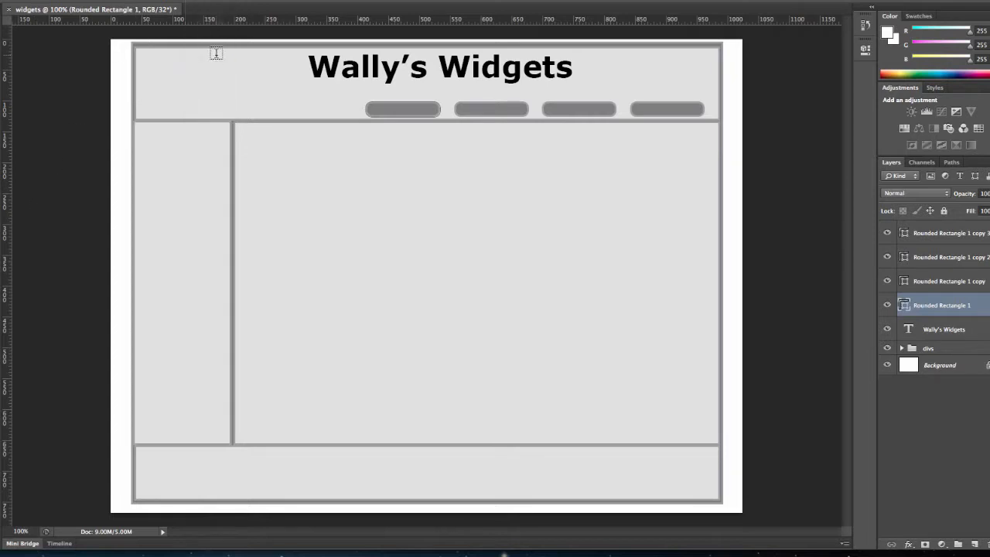
{"action": "left_click", "coordinate": [385, 109]}
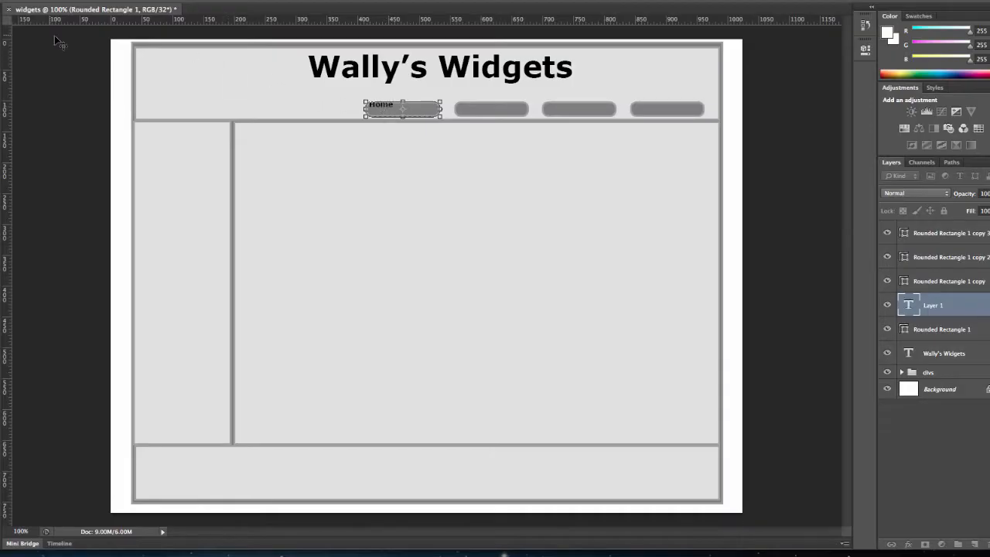
{"action": "left_click", "coordinate": [1, 23]}
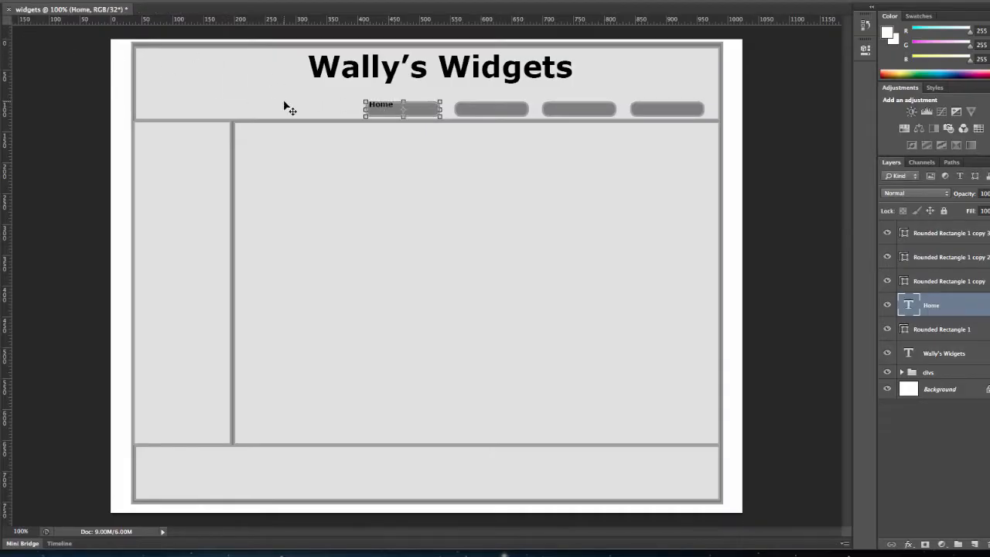
{"action": "left_click_drag", "start_coordinate": [383, 109], "coordinate": [403, 112]}
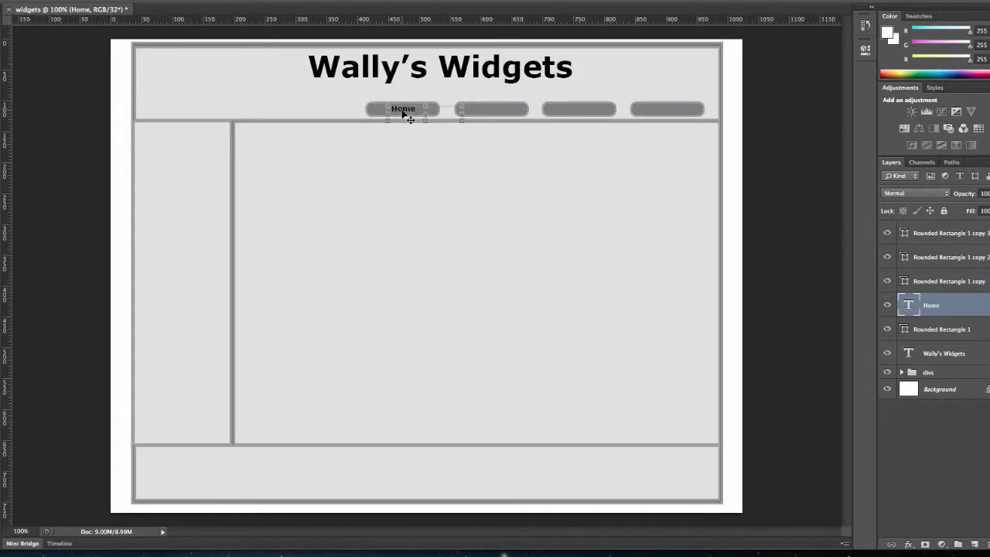
- Stretch the Home text vertically to about 130% and apply the transformation
{"action": "mouse_move", "coordinate": [462, 119]}
{"action": "left_mouse_down"}
{"action": "mouse_move", "coordinate": [437, 116]}
{"action": "mouse_move", "coordinate": [462, 125]}
{"action": "left_mouse_up"}
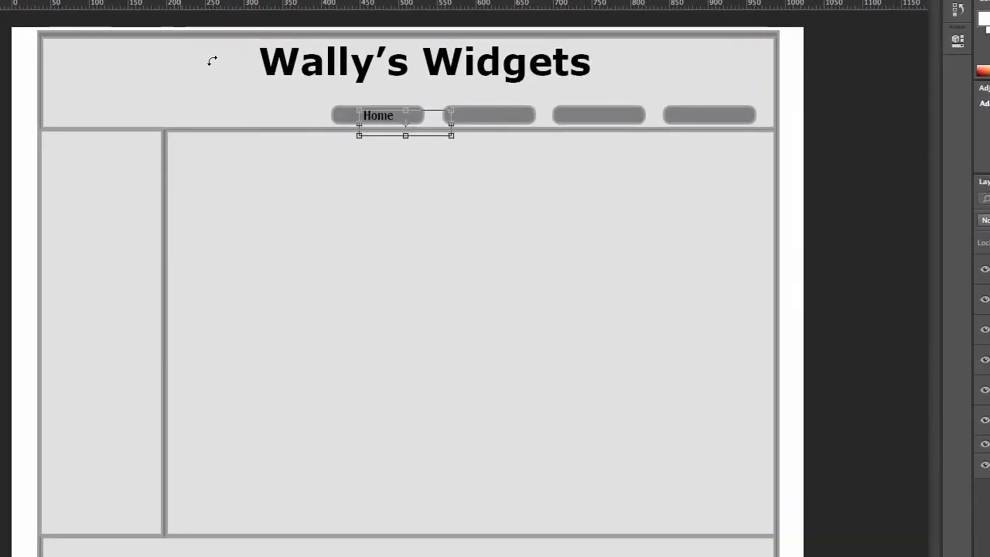
{"action": "key", "text": "t"}
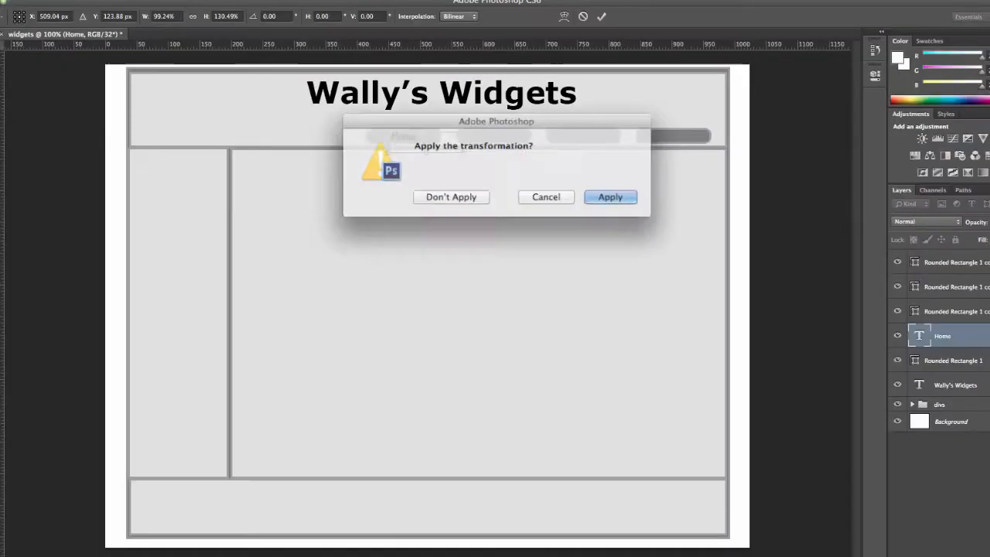
{"action": "left_click", "coordinate": [586, 196]}
- Draw a 12 pt text box with black text colour on the second button and extend it below the button
{"action": "left_click_drag", "start_coordinate": [463, 136], "coordinate": [506, 132]}
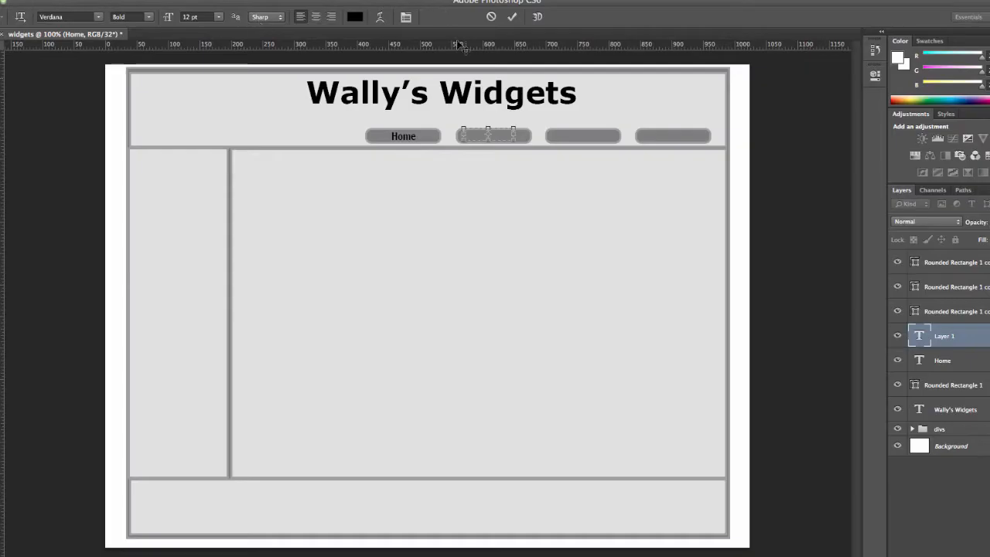
{"action": "left_click_drag", "start_coordinate": [488, 143], "coordinate": [488, 152]}
{"action": "left_click", "coordinate": [354, 16]}
{"action": "left_click", "coordinate": [564, 168]}
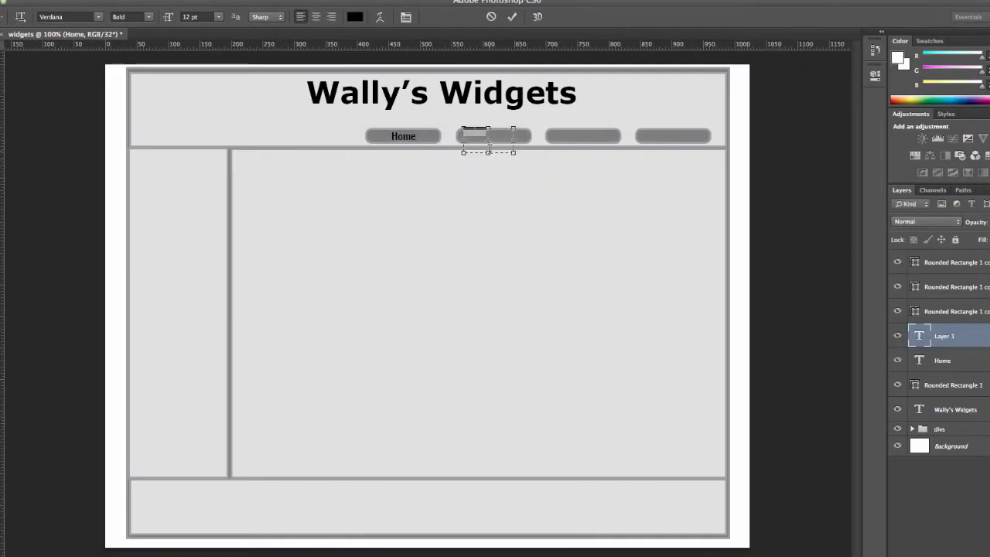
{"action": "left_click", "coordinate": [462, 134]}
{"action": "left_click", "coordinate": [2, 51]}
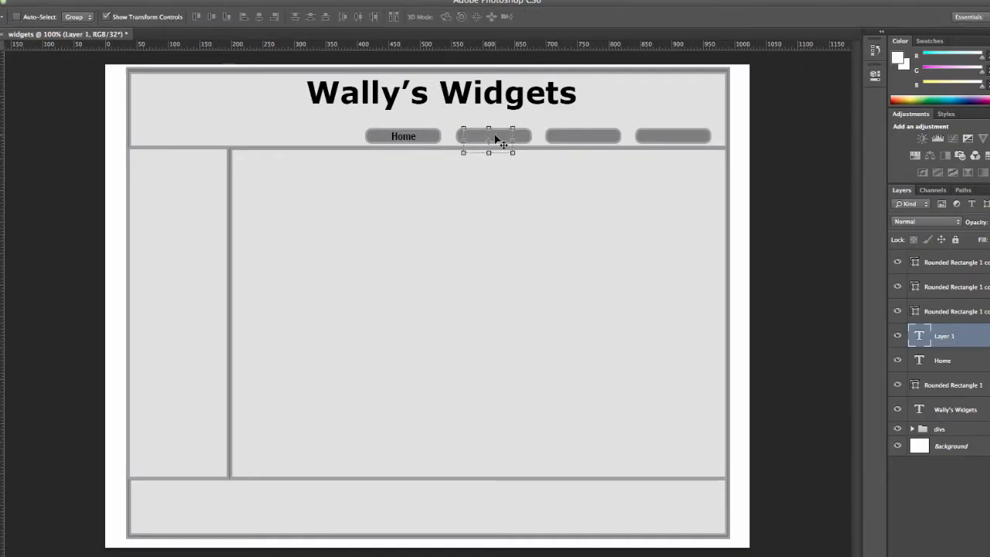
{"action": "key", "text": "ctrl+t"}
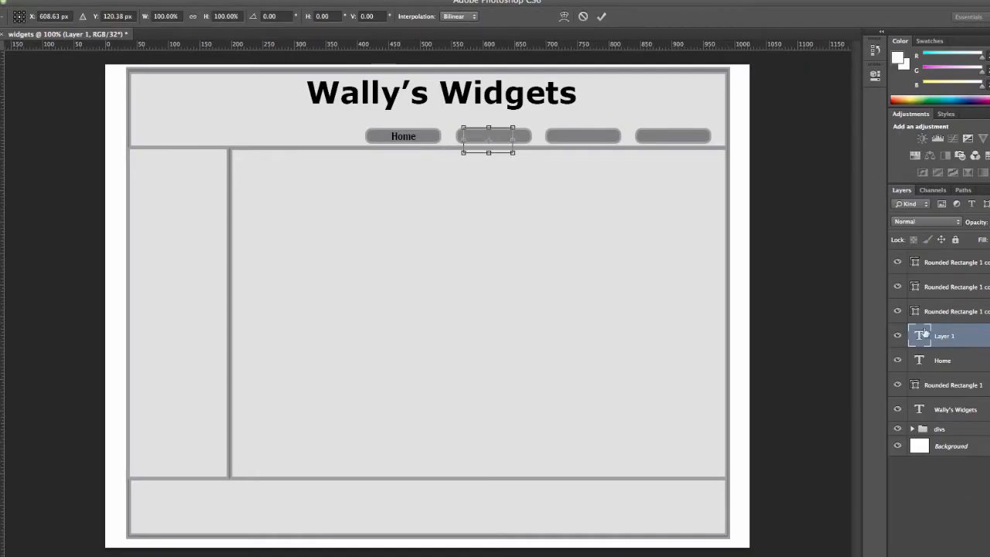
{"action": "left_click", "coordinate": [1, 189]}
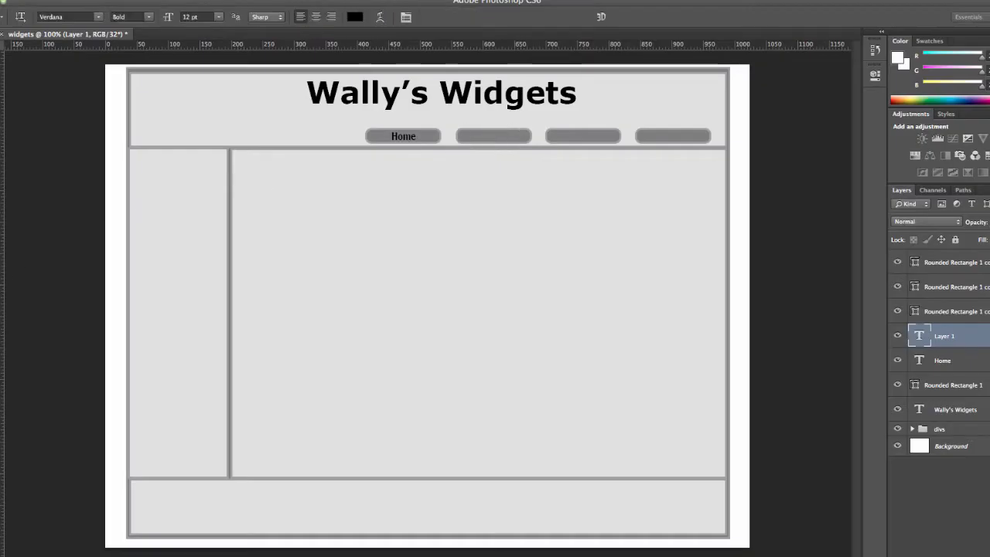
- Start a separate black text line on the second button and clear the characters entered in it
{"action": "left_click", "coordinate": [476, 136]}
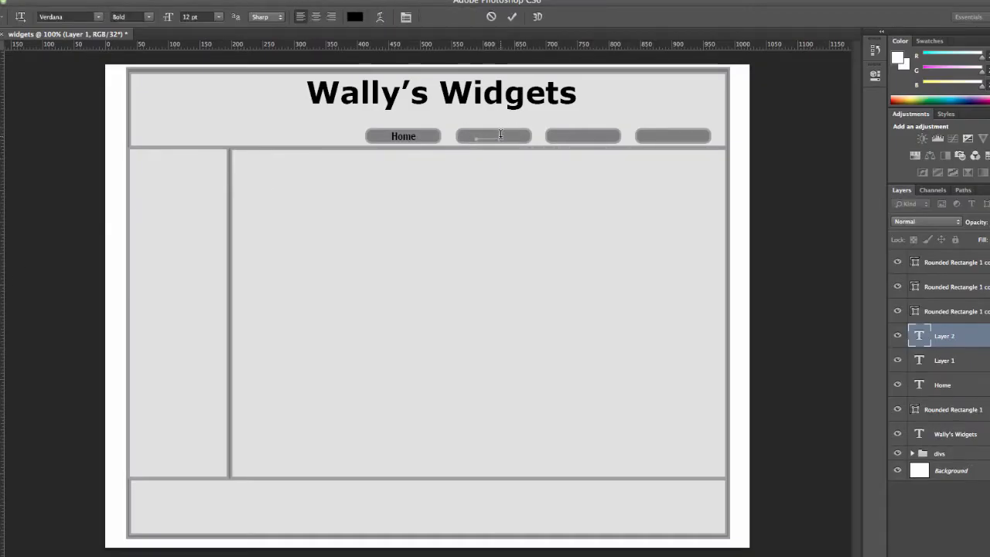
{"action": "left_click", "coordinate": [357, 17]}
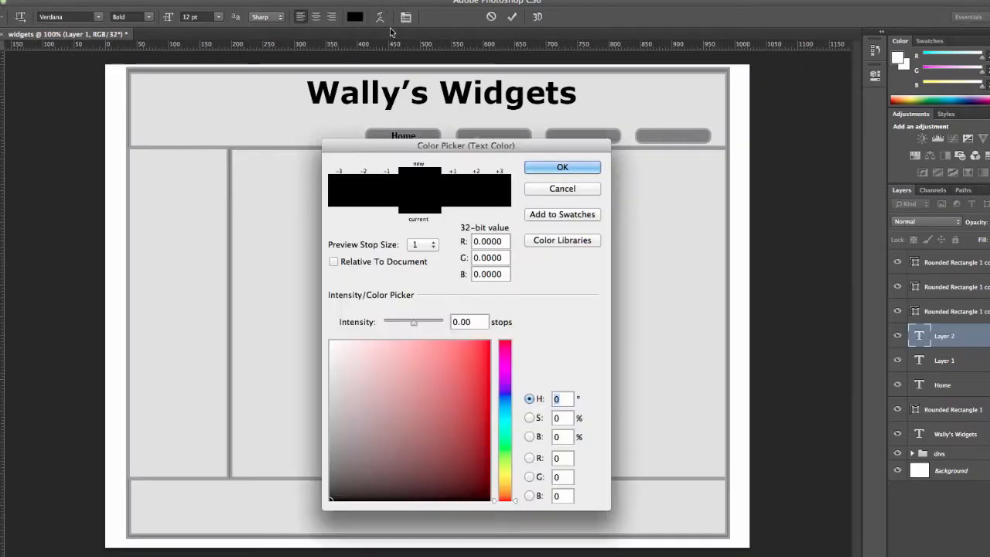
{"action": "left_click", "coordinate": [563, 167]}
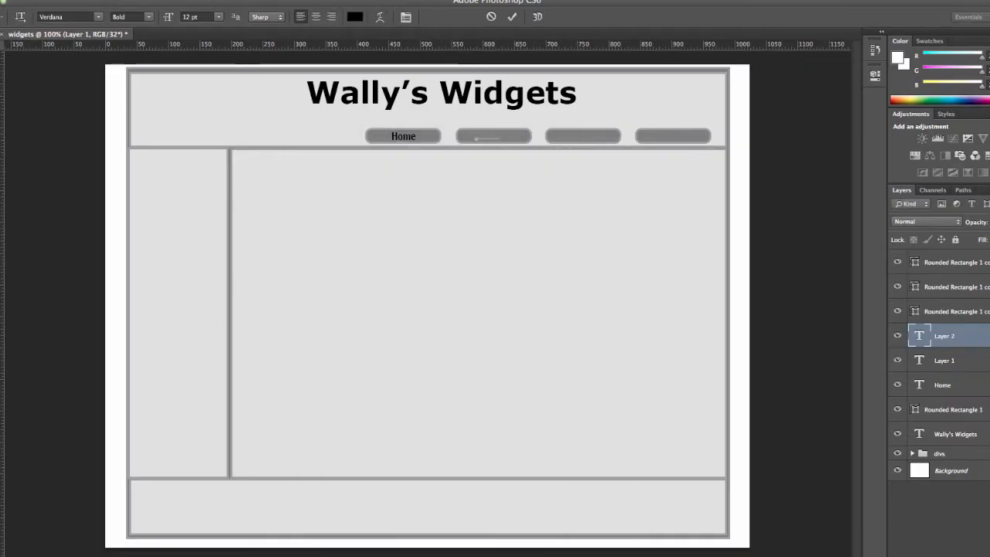
{"action": "left_click", "coordinate": [2, 461]}
{"action": "left_click", "coordinate": [563, 167]}
{"action": "left_click_drag", "start_coordinate": [500, 136], "coordinate": [467, 136]}
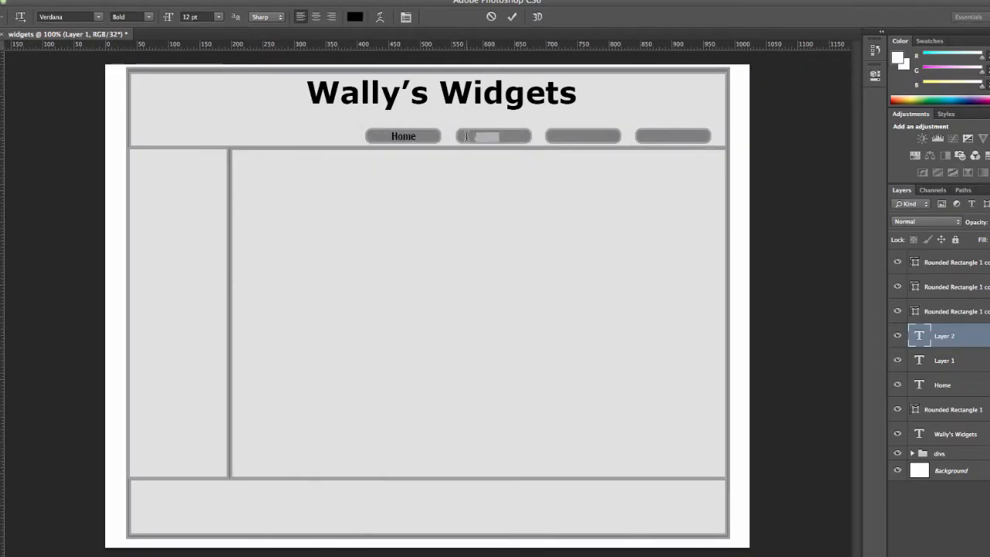
{"action": "key", "text": "BackSpace"}
{"action": "left_click", "coordinate": [897, 337]}
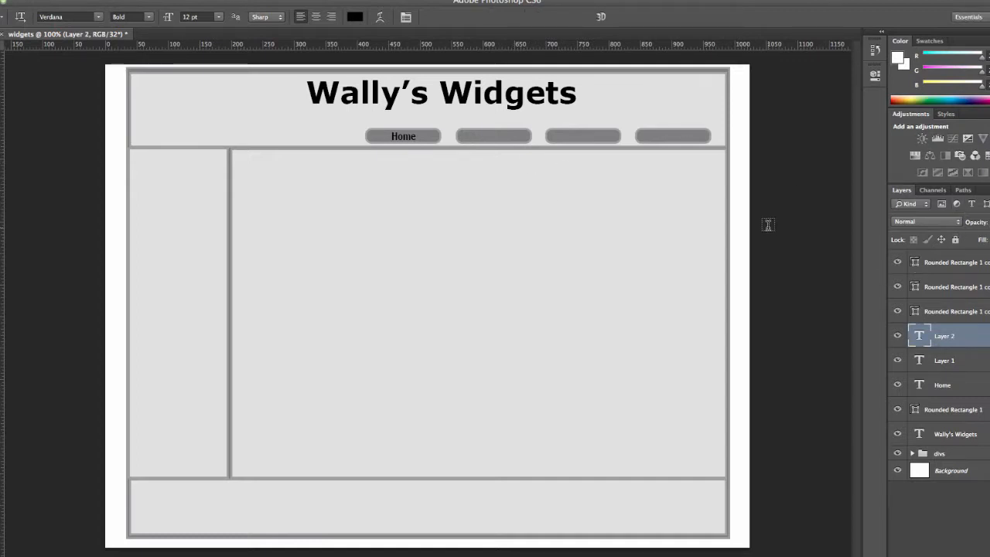
- Draw a text box on the third button and move all the button text layers above the rounded rectangle layers
{"action": "left_click_drag", "start_coordinate": [558, 129], "coordinate": [603, 142]}
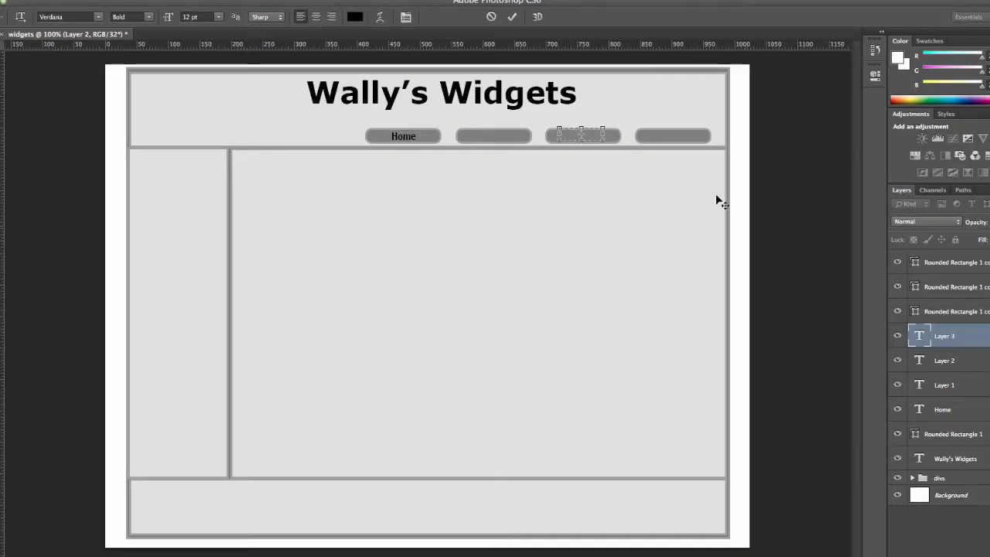
{"action": "left_click_drag", "start_coordinate": [943, 336], "coordinate": [948, 285]}
{"action": "left_click_drag", "start_coordinate": [953, 382], "coordinate": [954, 310]}
{"action": "left_click_drag", "start_coordinate": [946, 408], "coordinate": [946, 335]}
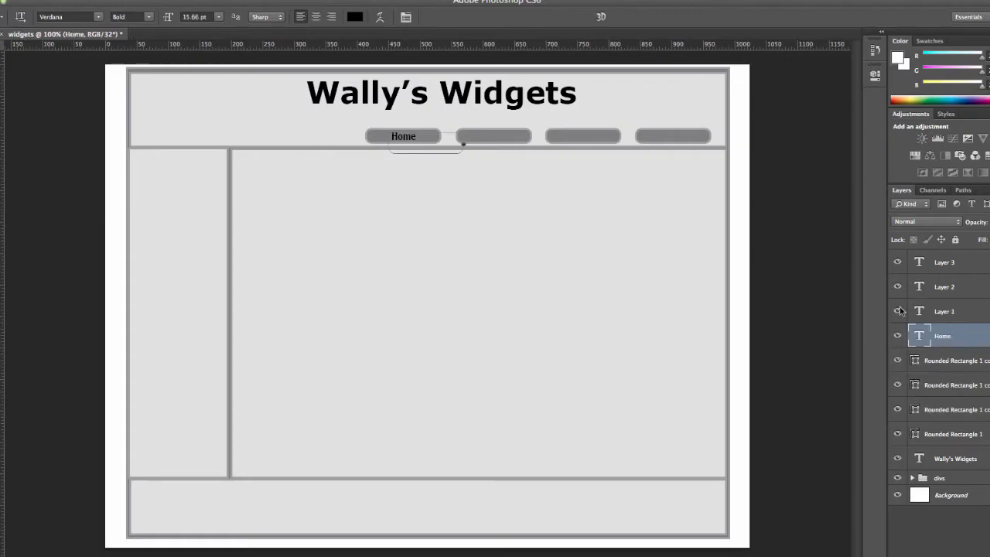
- Enter "Sales" in the text box on the second button and centre the label there
{"action": "double_click", "coordinate": [921, 310]}
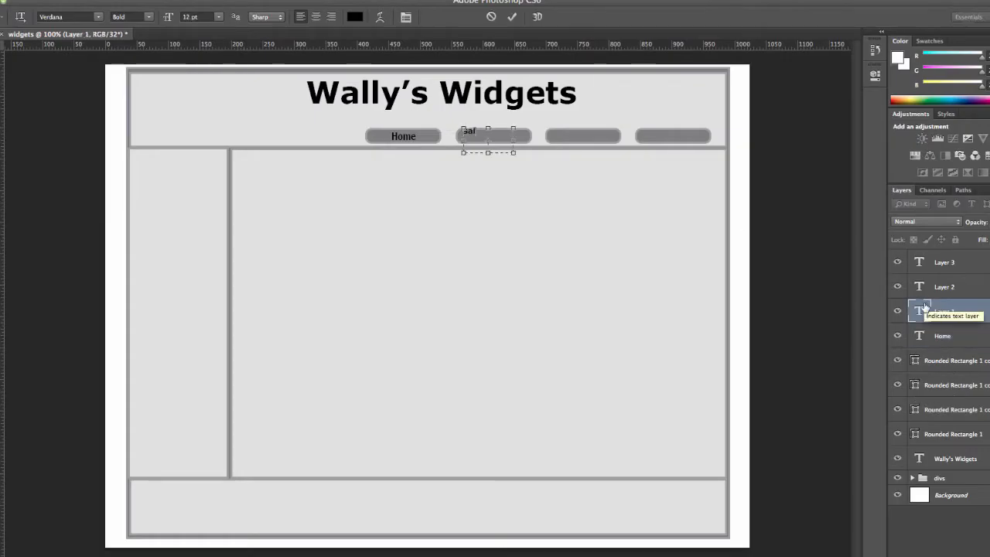
{"action": "type", "text": "Sales"}
{"action": "left_click", "coordinate": [2, 57]}
{"action": "left_click", "coordinate": [512, 153]}
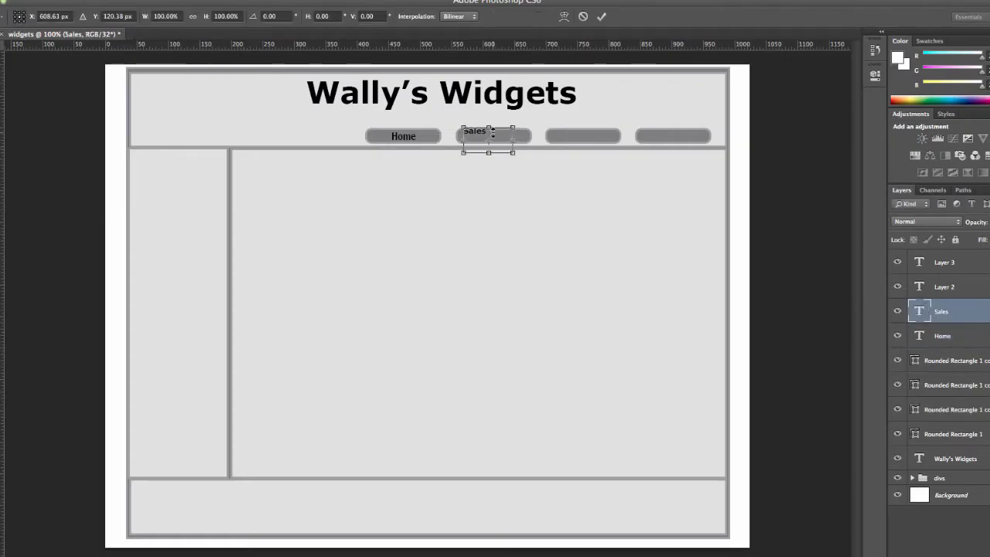
{"action": "left_click_drag", "start_coordinate": [491, 138], "coordinate": [506, 143]}
- Fill the remaining text layers with "Service" on the third button and "Contact", moving Contact onto the rightmost button
{"action": "key", "text": "t"}
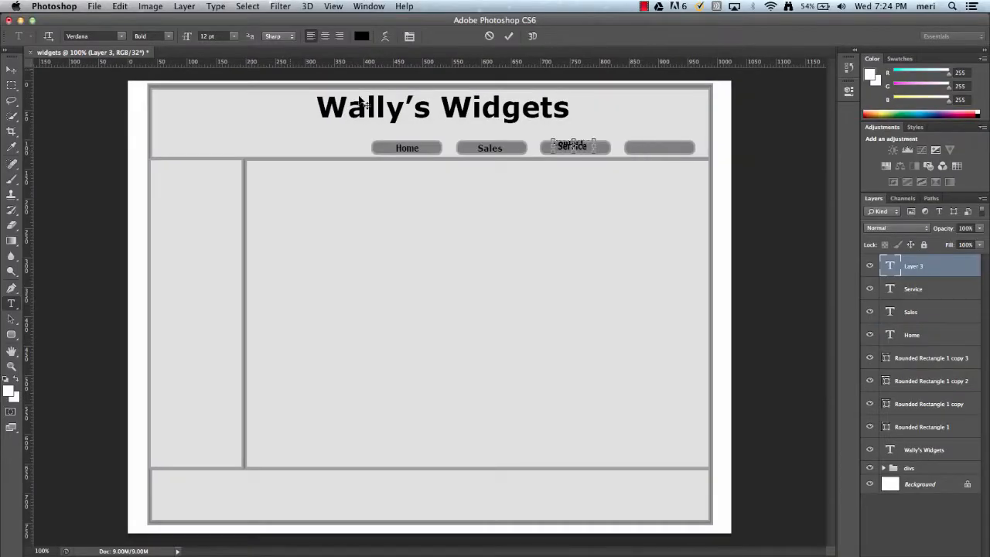
{"action": "left_click", "coordinate": [12, 70]}
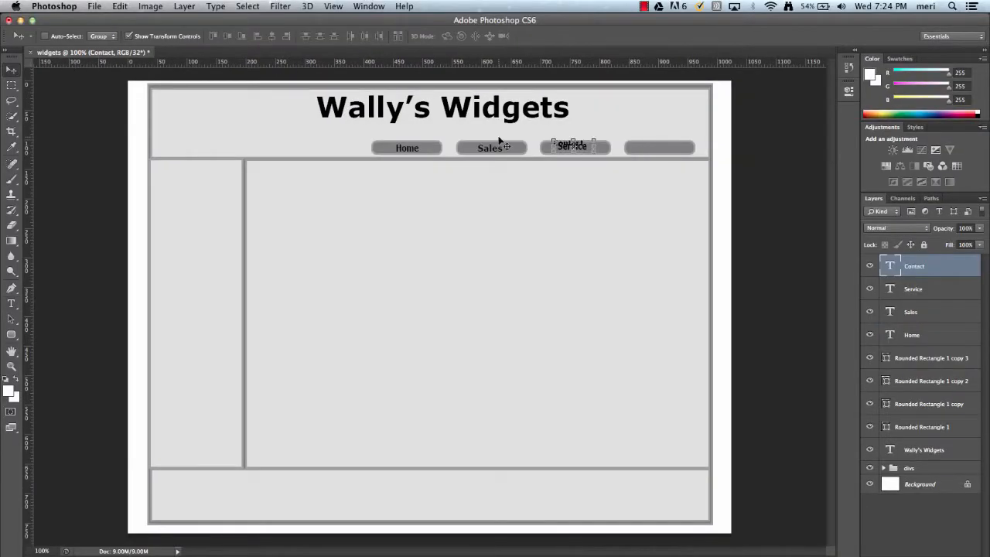
{"action": "left_click_drag", "start_coordinate": [577, 147], "coordinate": [663, 150]}
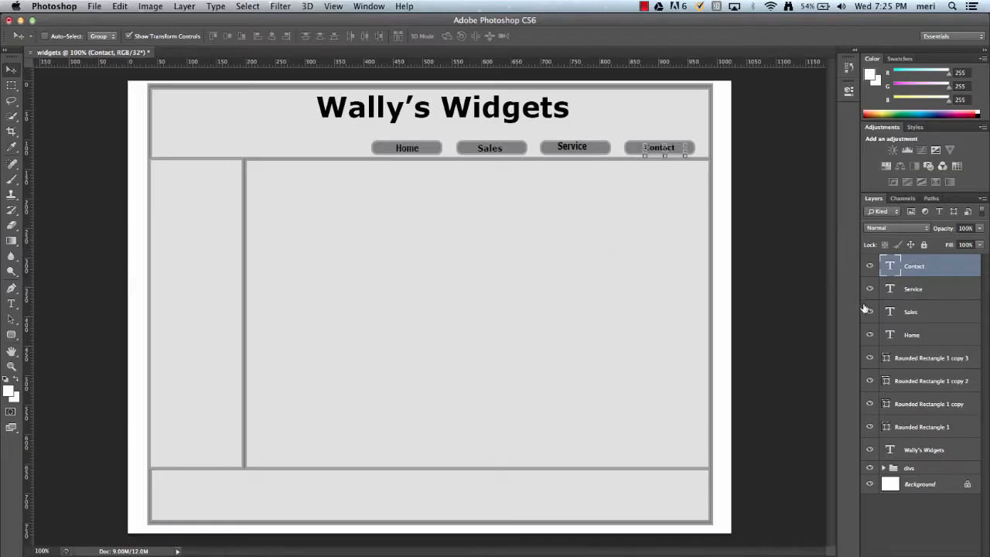
- Lock the Contact, Service, Sales and Home text layers one by one
{"action": "left_click", "coordinate": [923, 245]}
{"action": "left_click", "coordinate": [962, 280]}
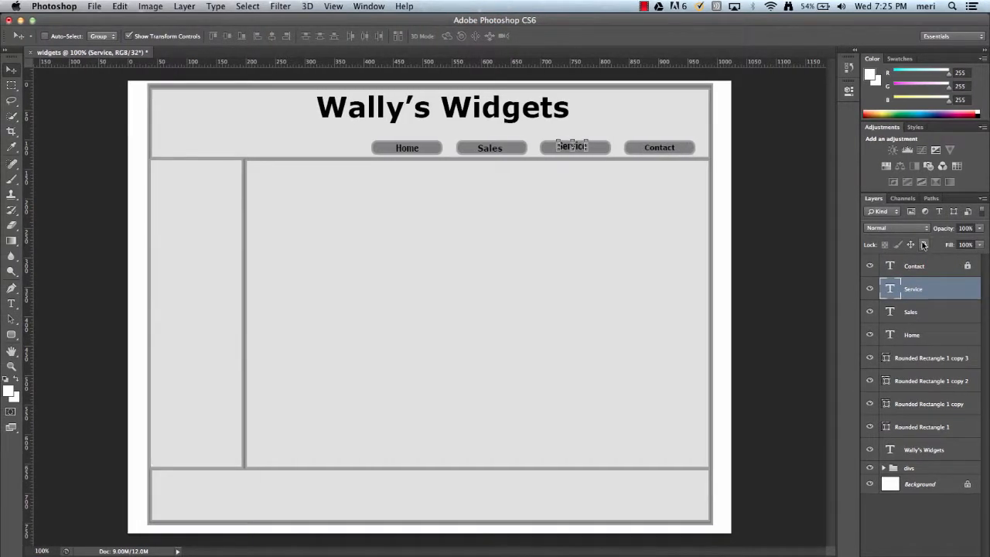
{"action": "left_click", "coordinate": [923, 245]}
{"action": "left_click", "coordinate": [961, 315]}
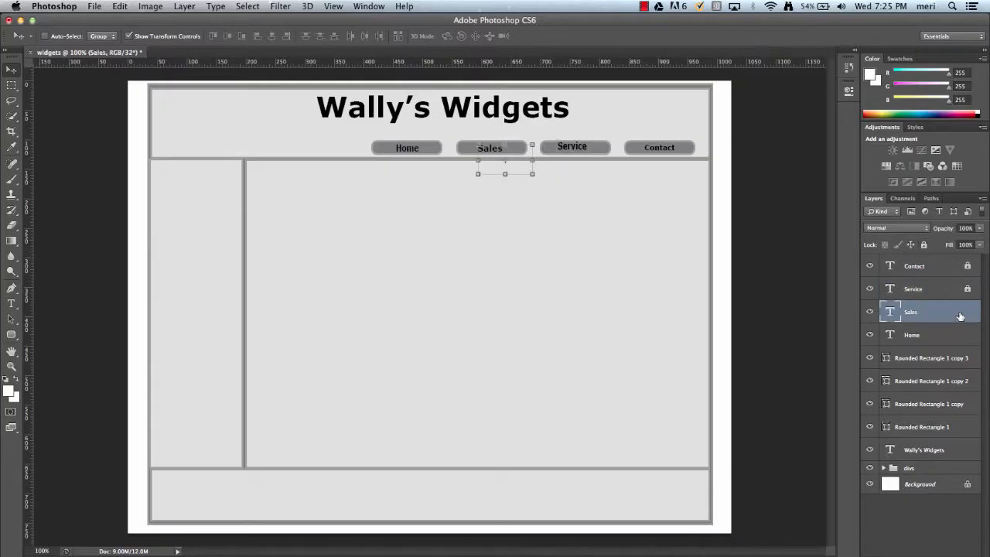
{"action": "left_click", "coordinate": [924, 245]}
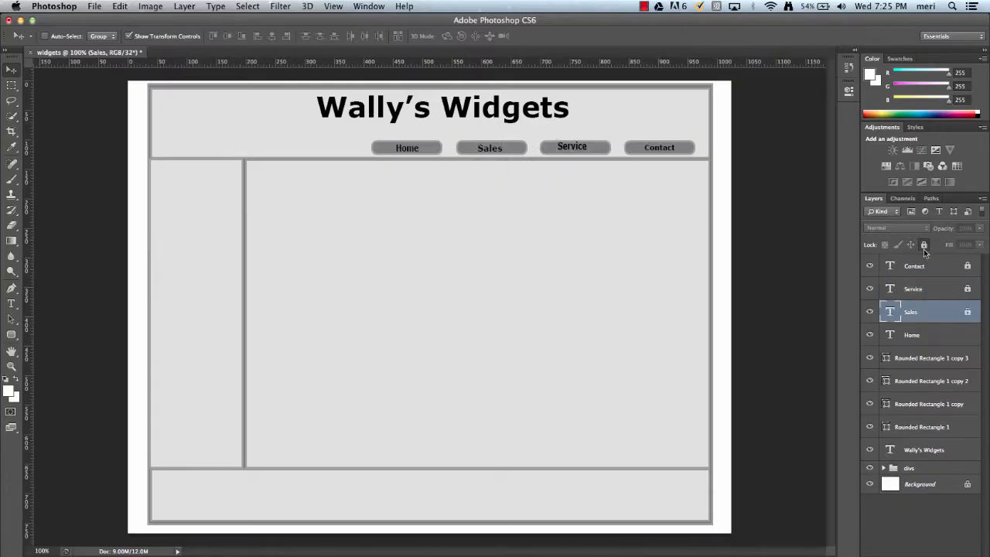
{"action": "left_click", "coordinate": [972, 333]}
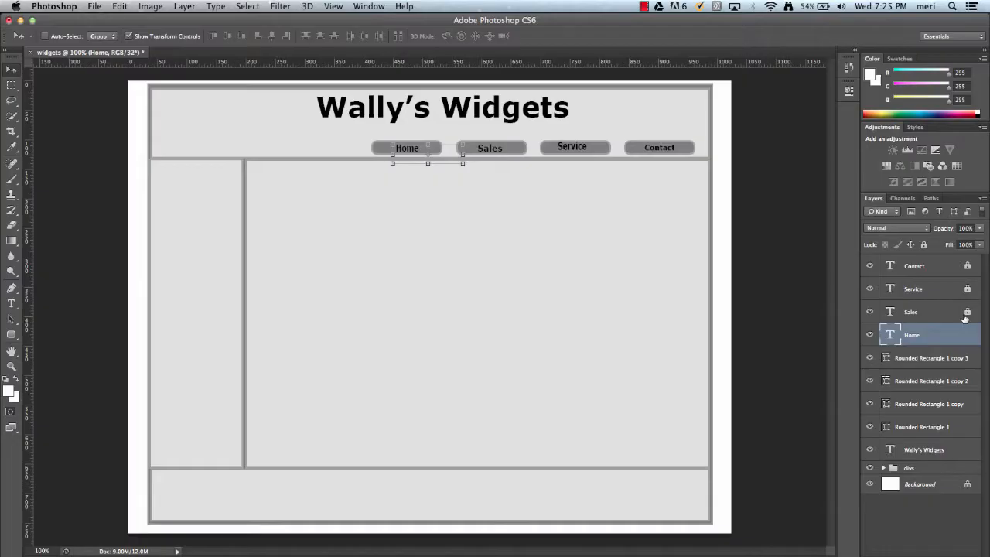
{"action": "left_click", "coordinate": [924, 245]}
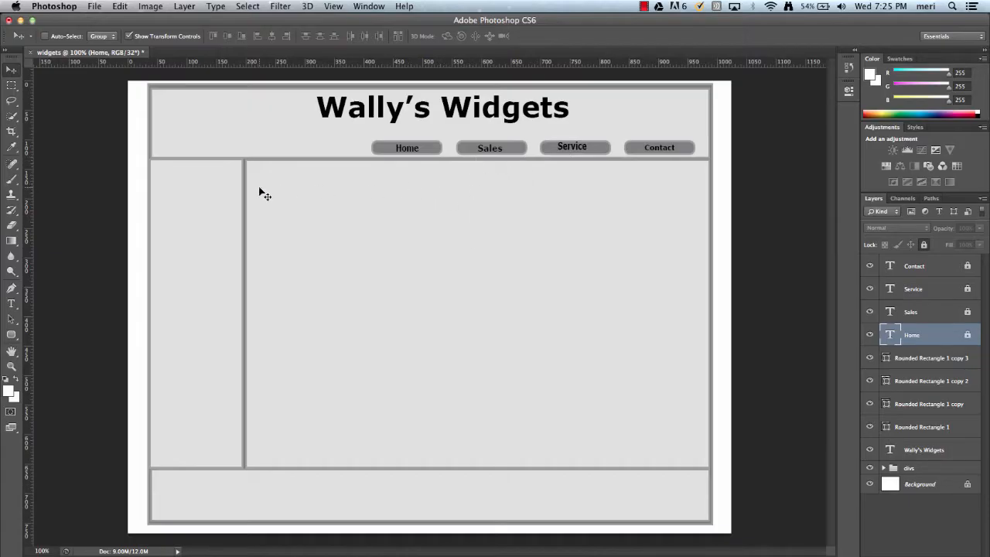
- Draw a rectangle about 133 by 90 px in the header, to the left of the Wally’s Widgets title
{"action": "left_click", "coordinate": [14, 335]}
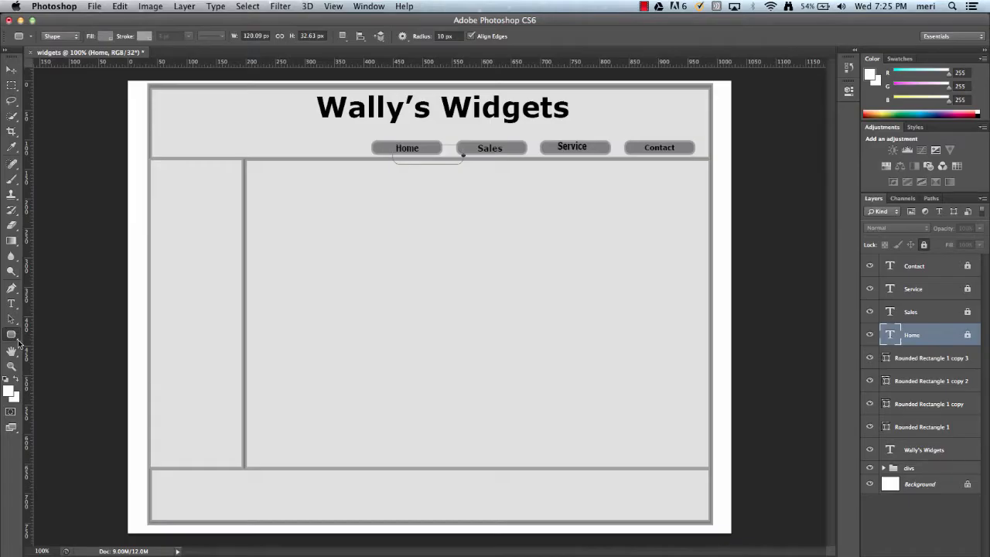
{"action": "left_click", "coordinate": [17, 341]}
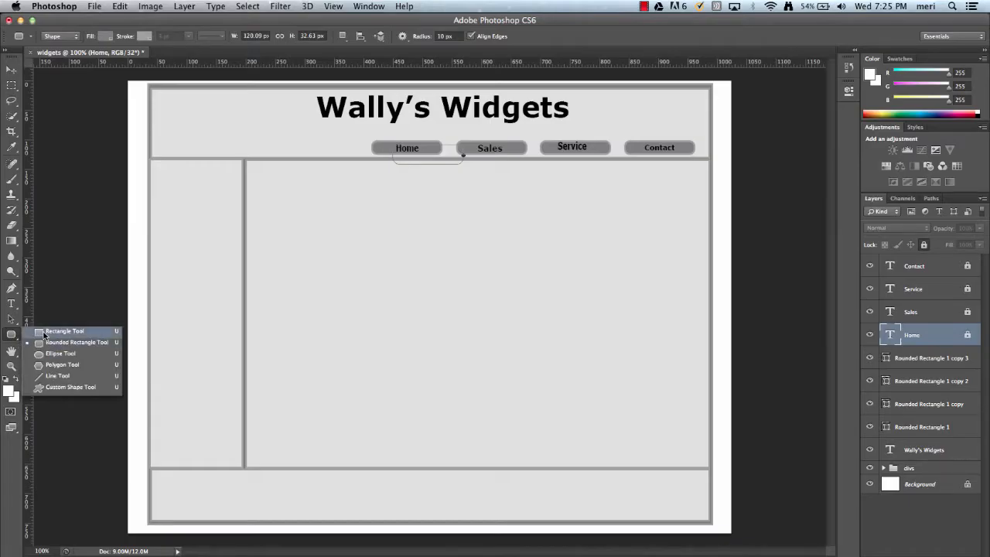
{"action": "left_click", "coordinate": [45, 333]}
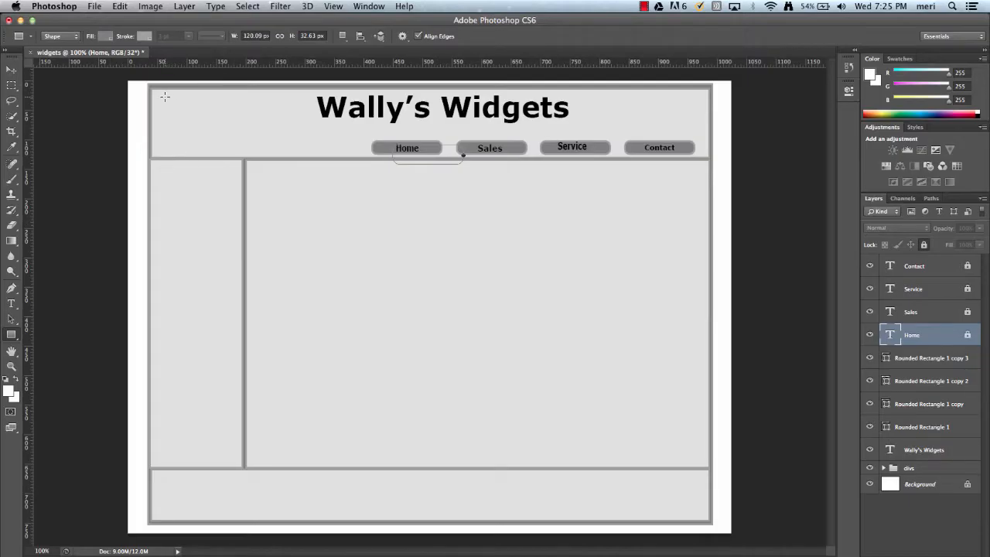
{"action": "left_click_drag", "start_coordinate": [165, 97], "coordinate": [244, 151]}
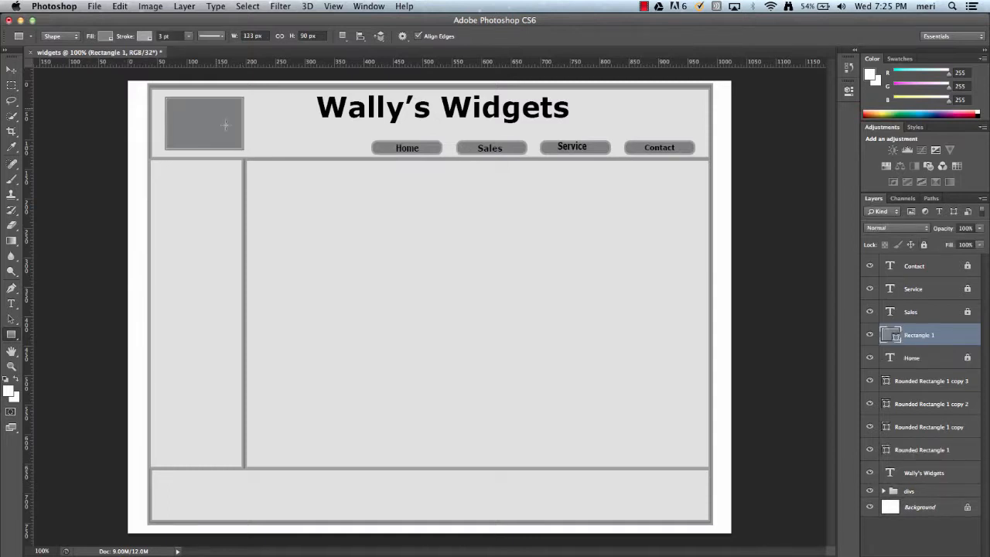
- Give the header rectangle a white fill and a black stroke
{"action": "left_click", "coordinate": [106, 36]}
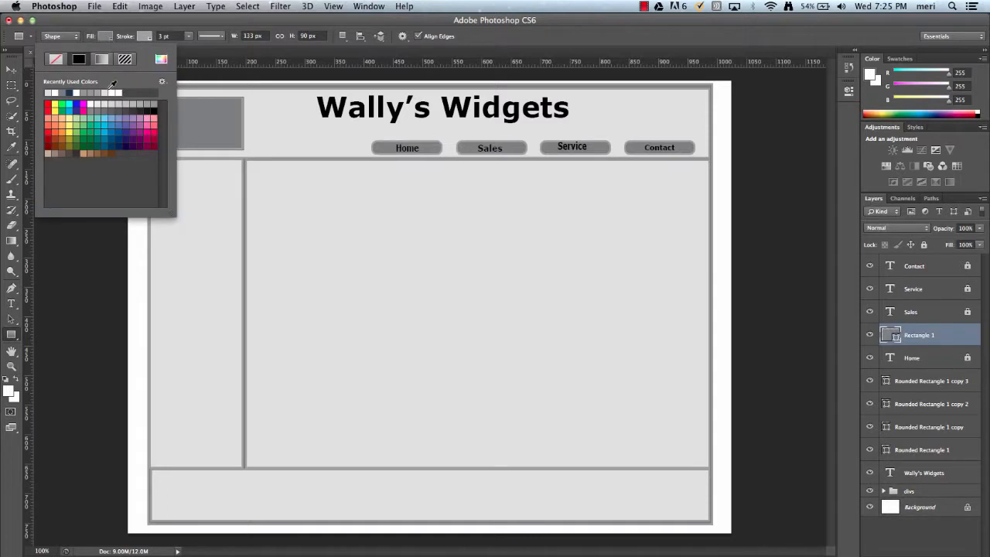
{"action": "left_click", "coordinate": [114, 91]}
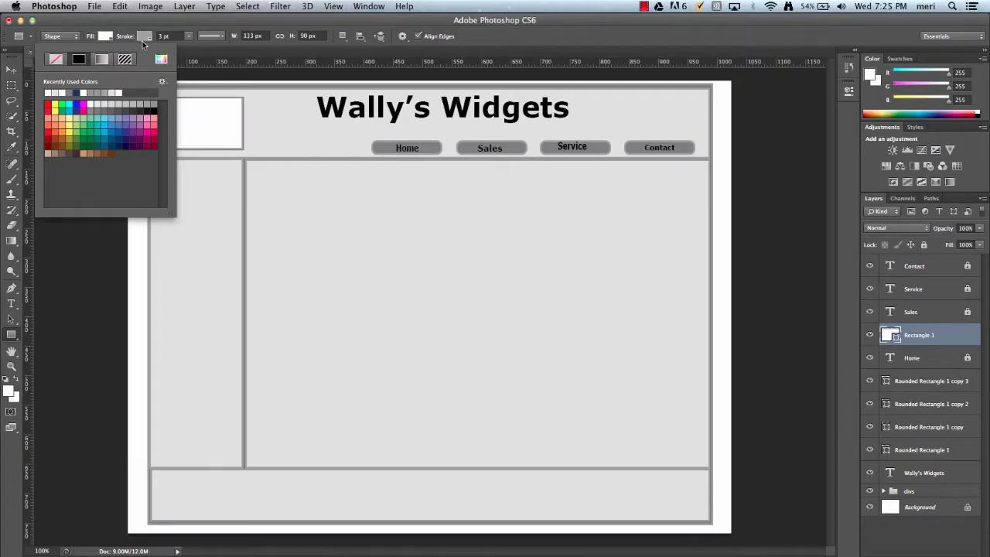
{"action": "left_click", "coordinate": [144, 38]}
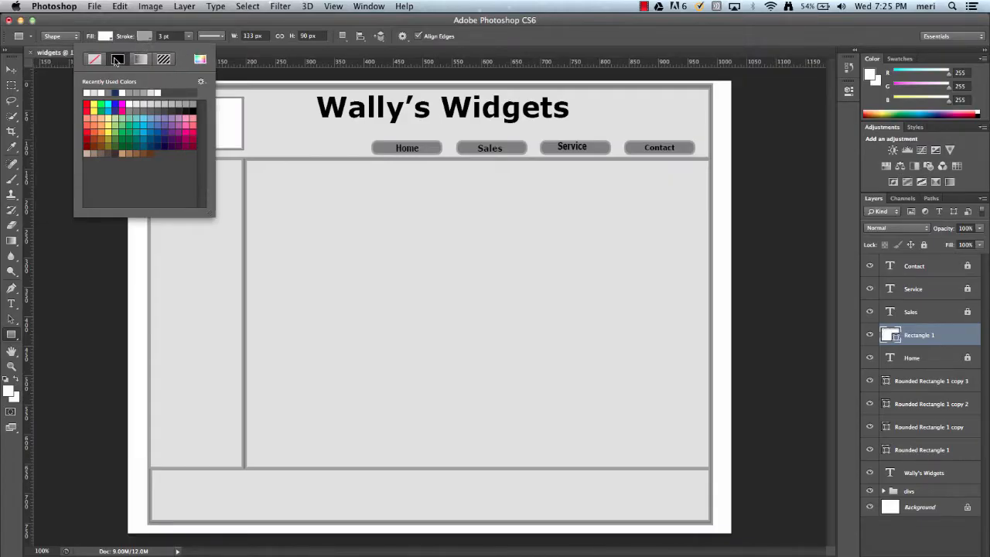
{"action": "left_click", "coordinate": [191, 110]}
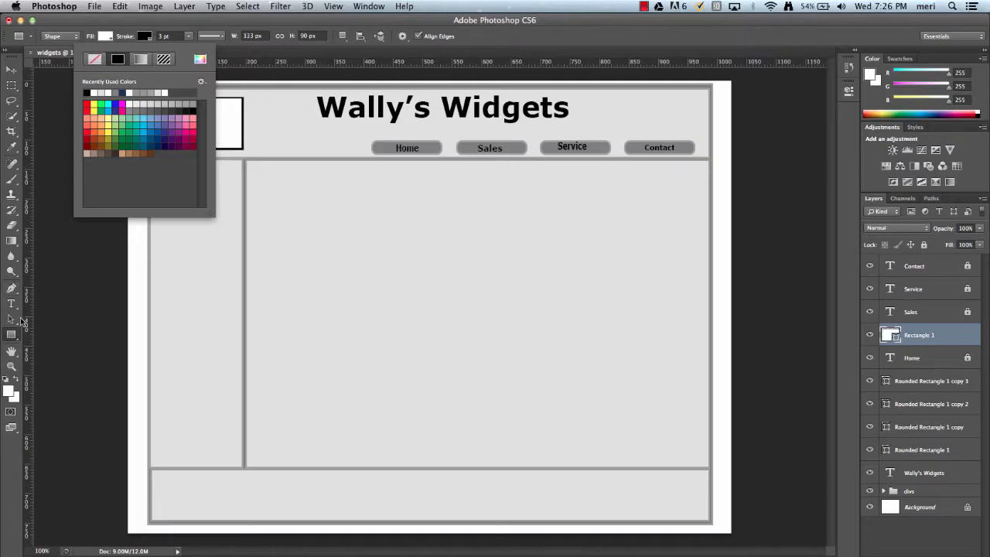
{"action": "left_click", "coordinate": [20, 341]}
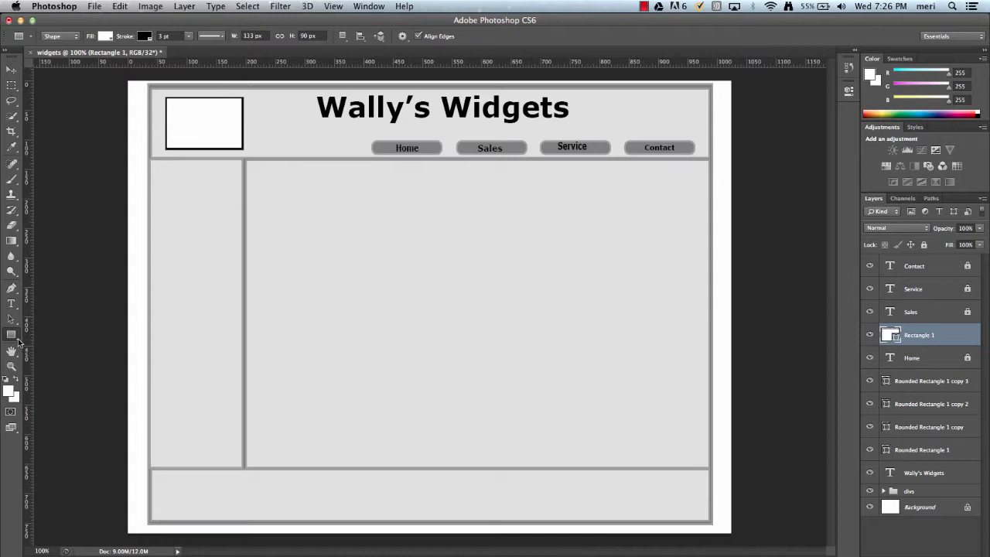
- Switch to the Line tool and set the header rectangle's fill to none
{"action": "left_click", "coordinate": [19, 343]}
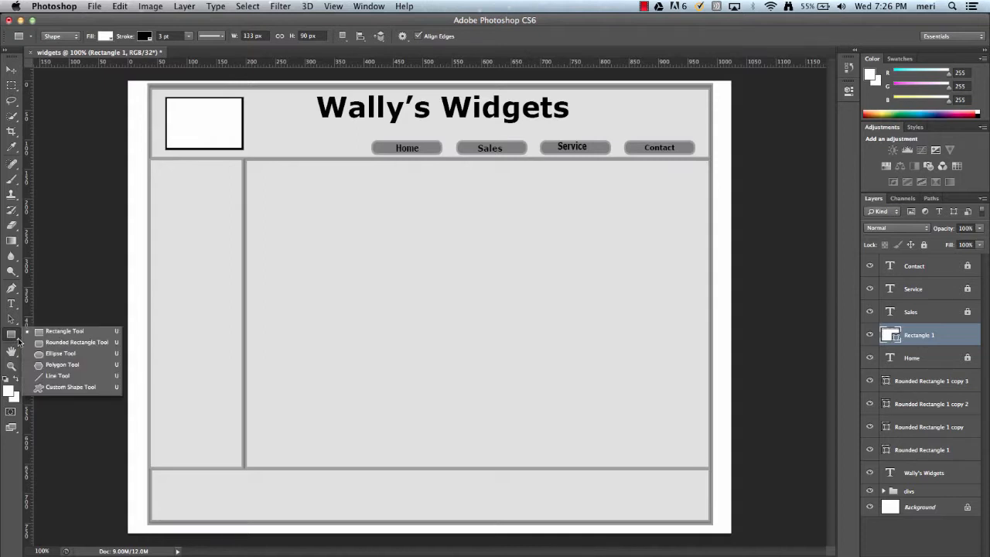
{"action": "left_click", "coordinate": [46, 375]}
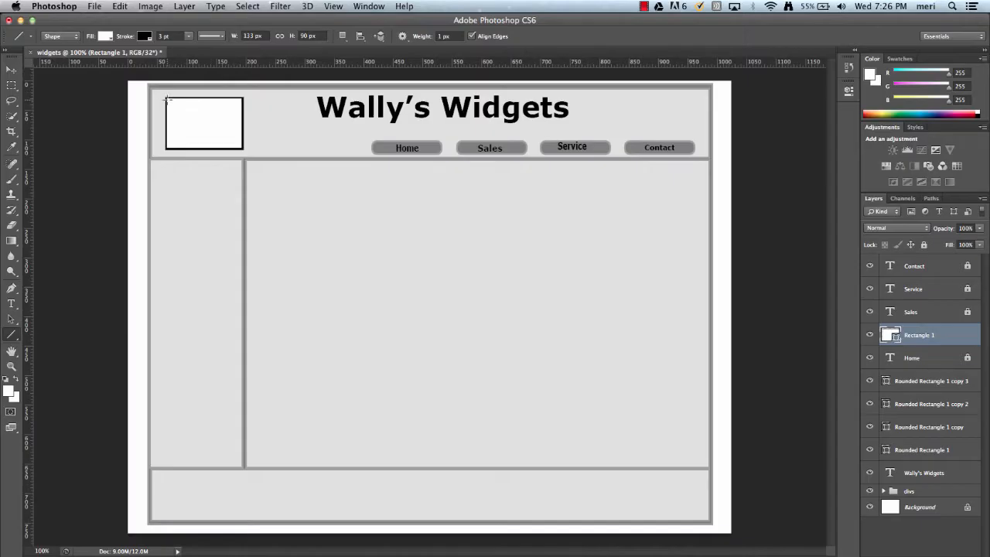
{"action": "left_click", "coordinate": [110, 38]}
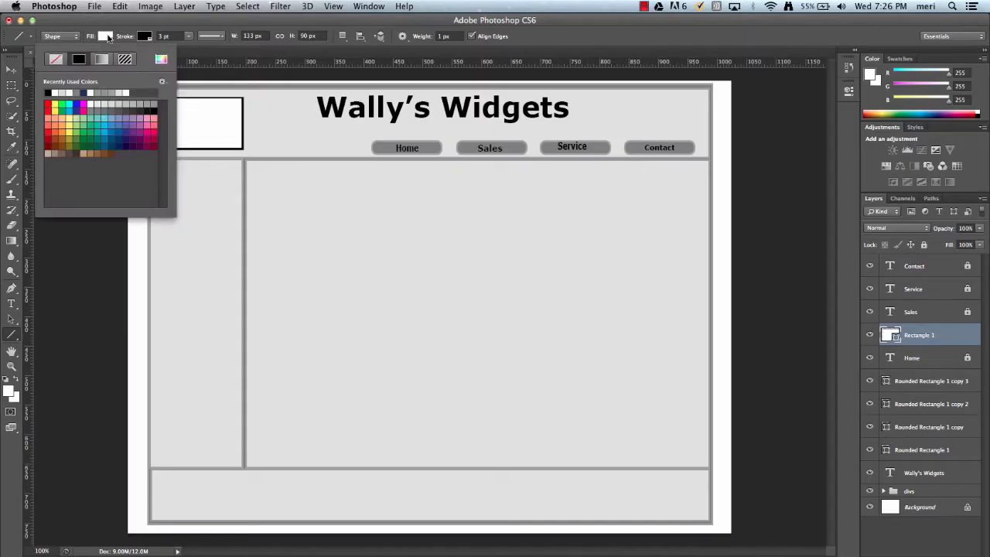
{"action": "left_click", "coordinate": [57, 59]}
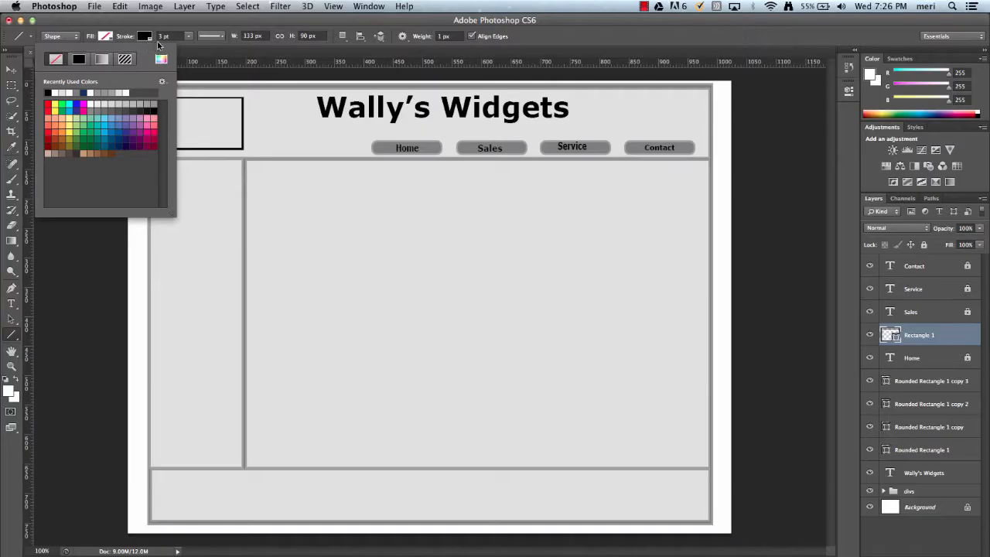
{"action": "left_click", "coordinate": [200, 61]}
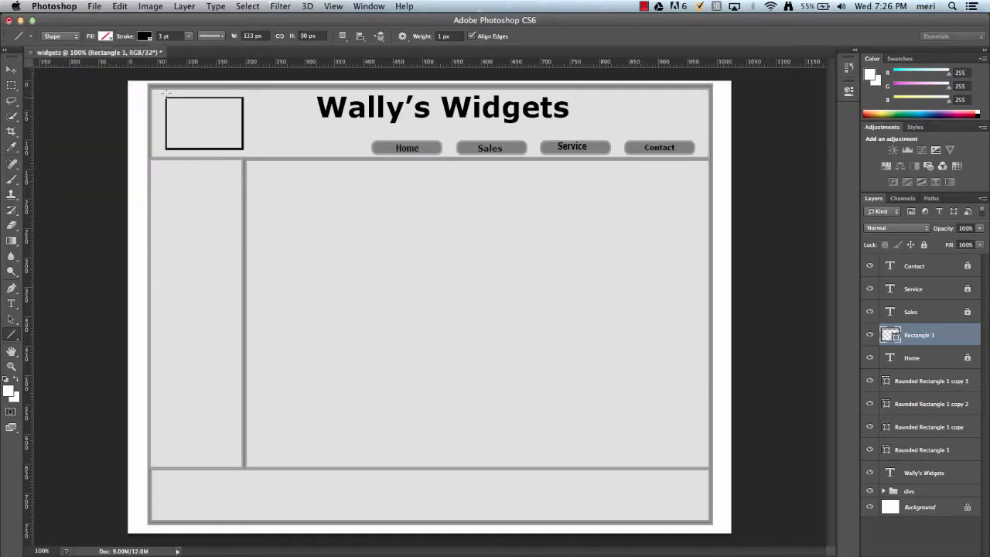
- Draw two diagonal lines from corner to corner across the header rectangle, and group both lines with the rectangle
{"action": "left_click_drag", "start_coordinate": [165, 96], "coordinate": [242, 147]}
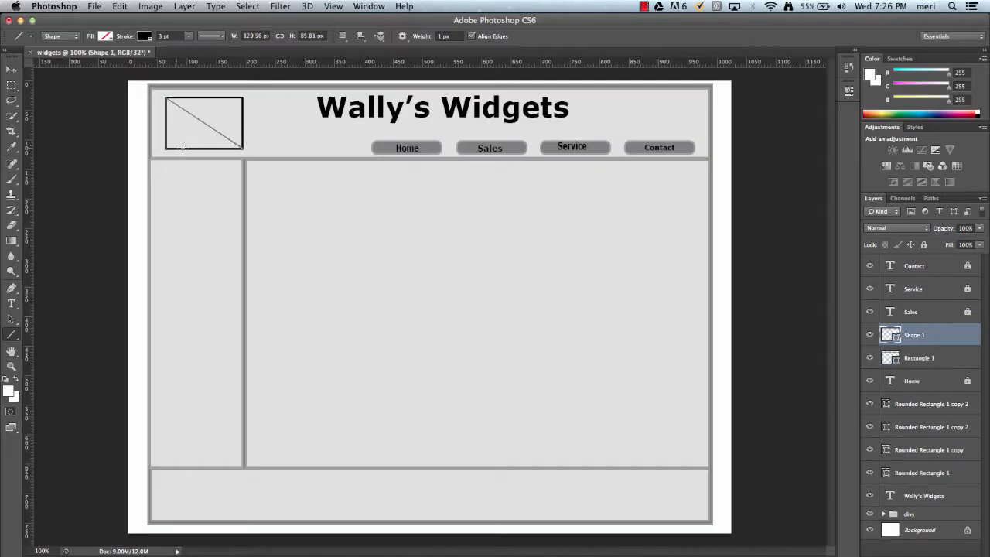
{"action": "left_click_drag", "start_coordinate": [164, 147], "coordinate": [241, 98]}
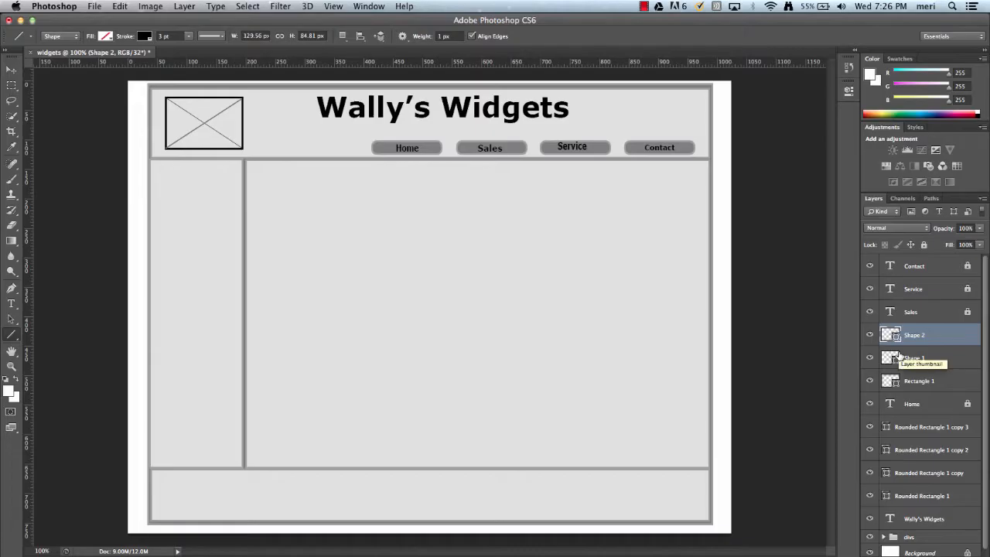
{"action": "left_click", "coordinate": [936, 363], "text": "shift"}
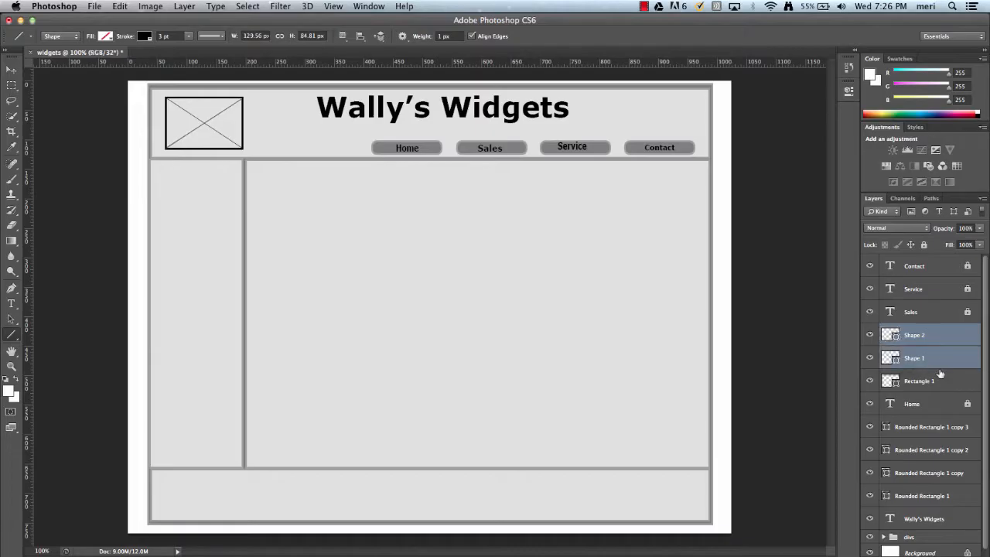
{"action": "left_click", "coordinate": [943, 381], "text": "shift"}
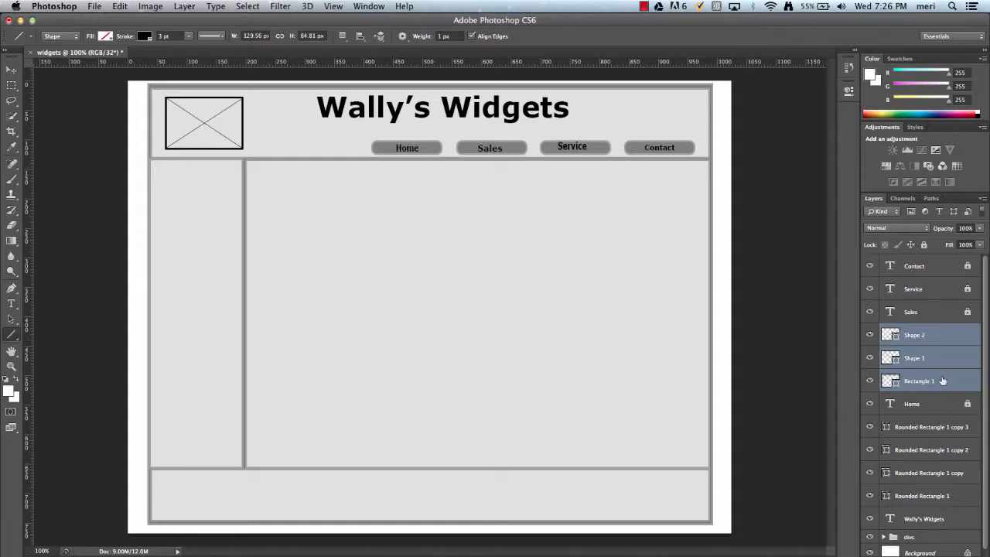
{"action": "key", "text": "super+g"}
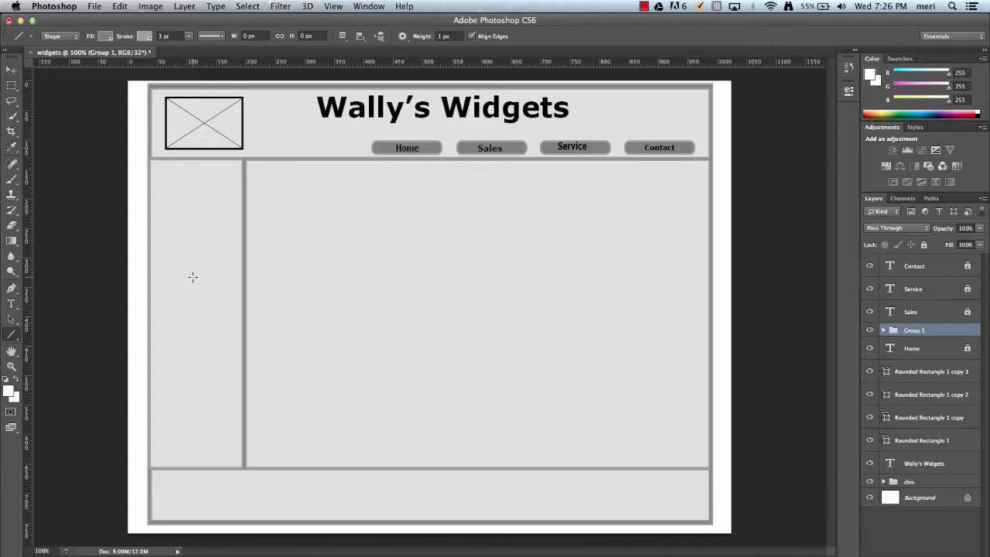
- Add the text "Link" near the top of the narrow sidebar column in 12 pt Verdana Bold
{"action": "left_click", "coordinate": [12, 302]}
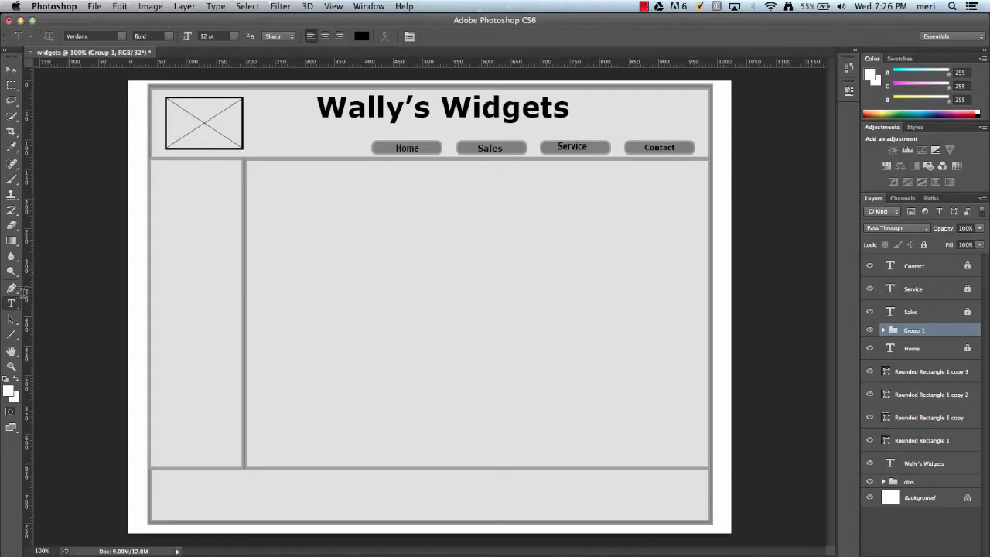
{"action": "left_click", "coordinate": [164, 201]}
{"action": "type", "text": "Link"}
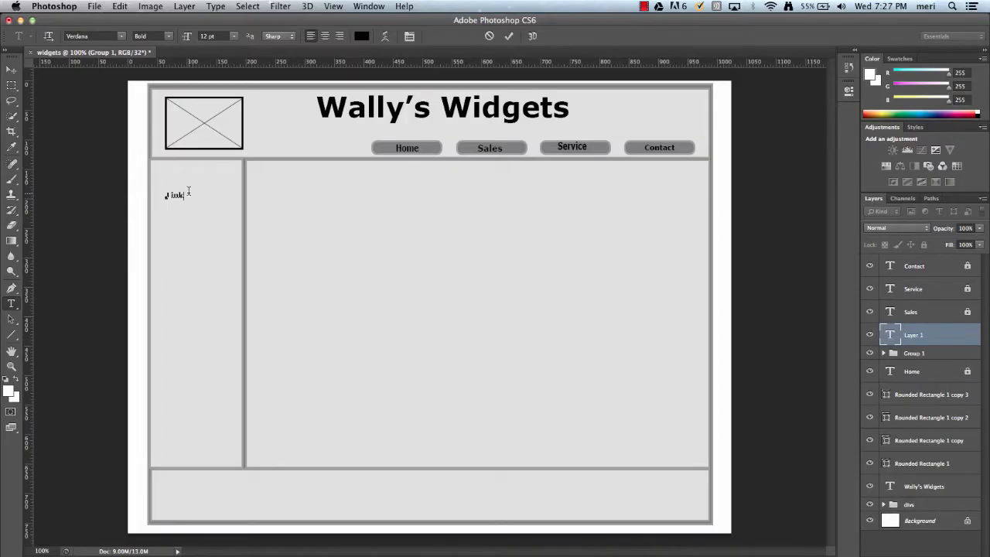
{"action": "left_click_drag", "start_coordinate": [187, 193], "coordinate": [166, 195]}
{"action": "key", "text": "Right"}
{"action": "left_click", "coordinate": [11, 69]}
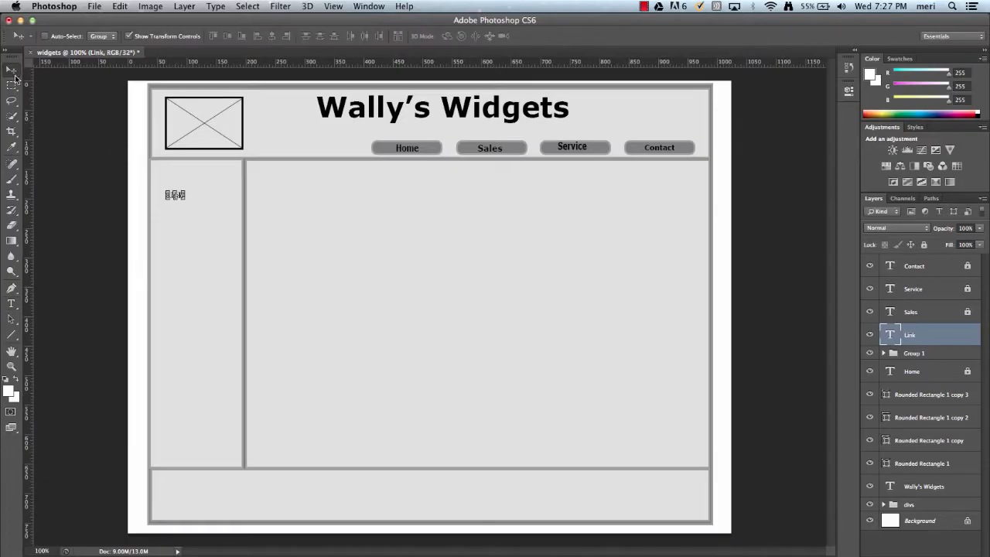
- Enlarge the sidebar Link text to about 225% width and 183% height, and apply the transformation
{"action": "left_click_drag", "start_coordinate": [168, 205], "coordinate": [168, 208]}
{"action": "key", "text": "Up"}
{"action": "key", "text": "Up"}
{"action": "key", "text": "Up"}
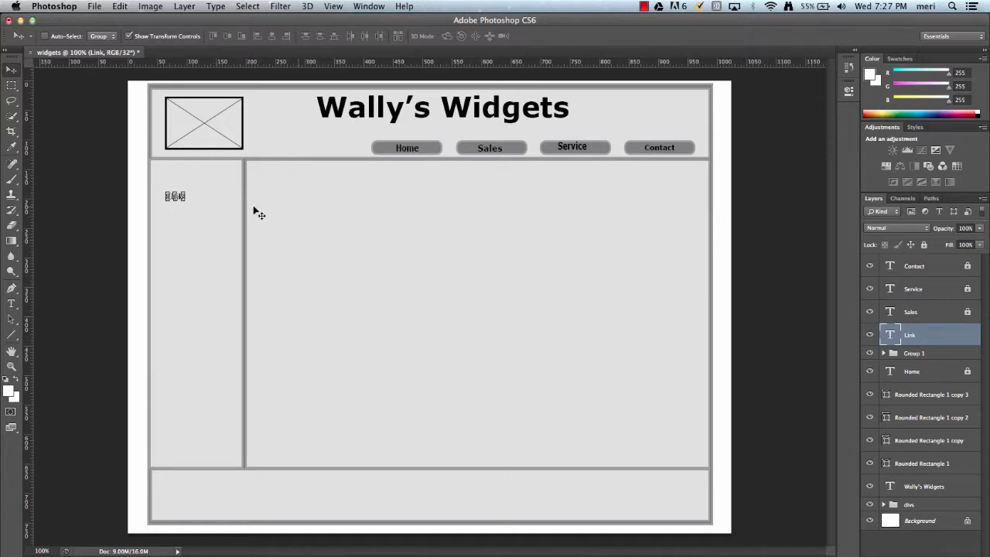
{"action": "left_click", "coordinate": [187, 197]}
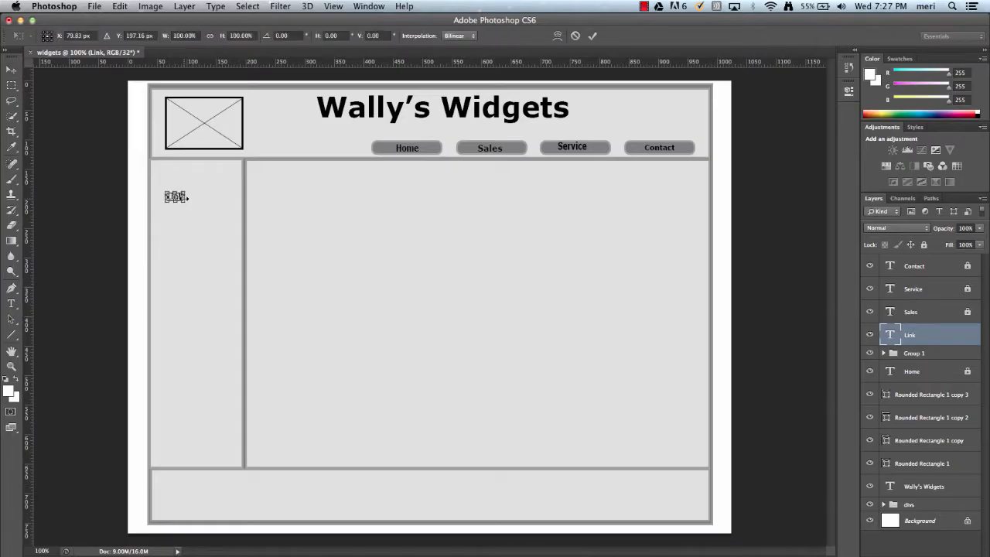
{"action": "left_click_drag", "start_coordinate": [187, 202], "coordinate": [210, 211]}
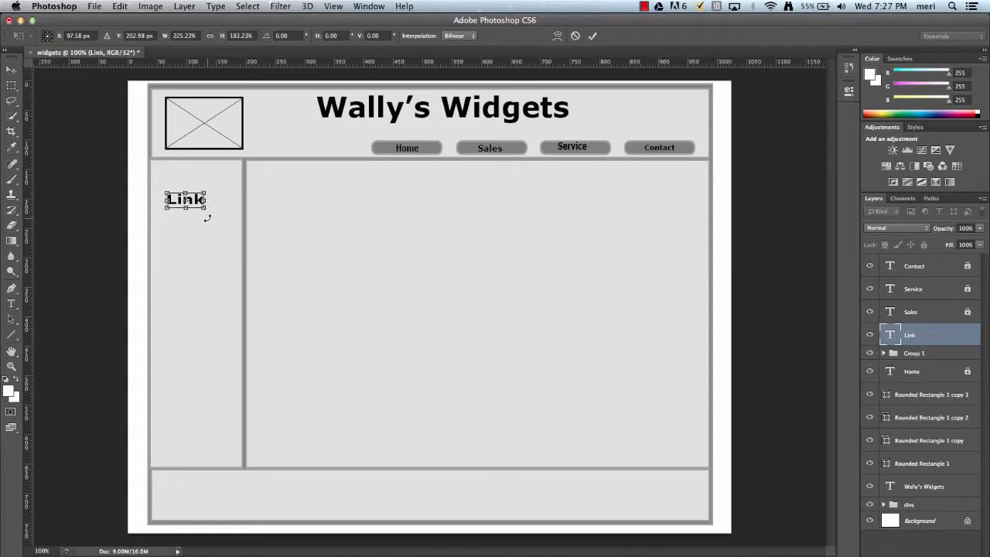
{"action": "left_click", "coordinate": [11, 70]}
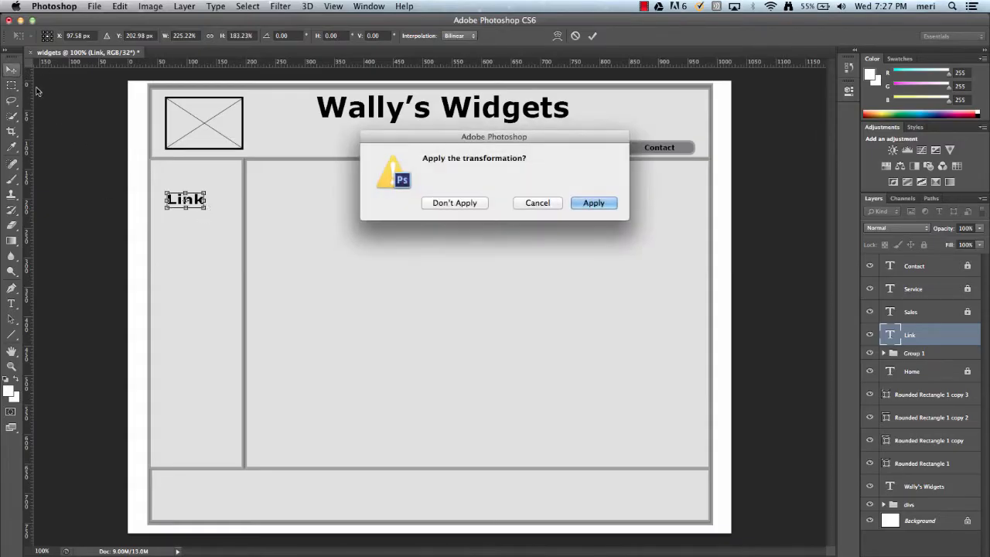
{"action": "left_click", "coordinate": [592, 204]}
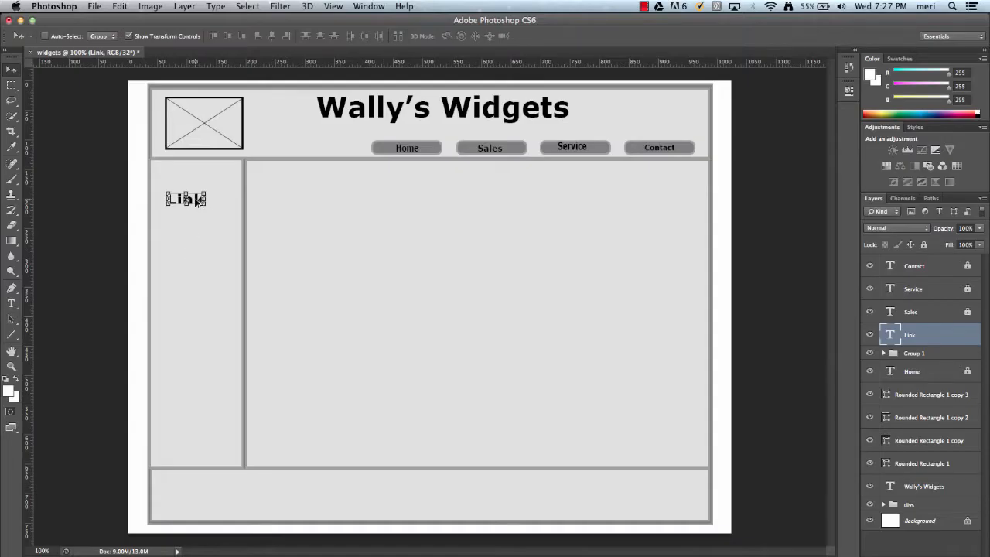
- Duplicate the Link text and place the copy directly below the original in the sidebar
{"action": "key", "text": "alt+Down"}
{"action": "key", "text": "Down"}
{"action": "key", "text": "Down"}
{"action": "key", "text": "Down"}
{"action": "key", "text": "Down"}
{"action": "key", "text": "Down"}
{"action": "key", "text": "Down"}
{"action": "key", "text": "Down"}
{"action": "key", "text": "Down"}
{"action": "key", "text": "Down"}
{"action": "key", "text": "Down"}
{"action": "key", "text": "Down"}
{"action": "key", "text": "Down"}
{"action": "key", "text": "Down"}
{"action": "key", "text": "Down"}
{"action": "key", "text": "Down"}
{"action": "key", "text": "Down"}
{"action": "key", "text": "Down"}
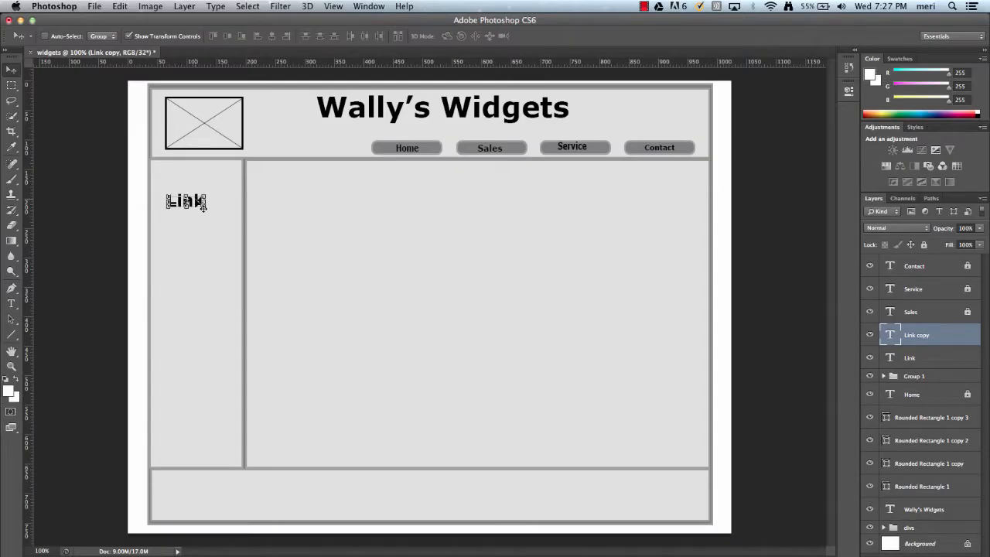
{"action": "key", "text": "Down"}
{"action": "key", "text": "Down"}
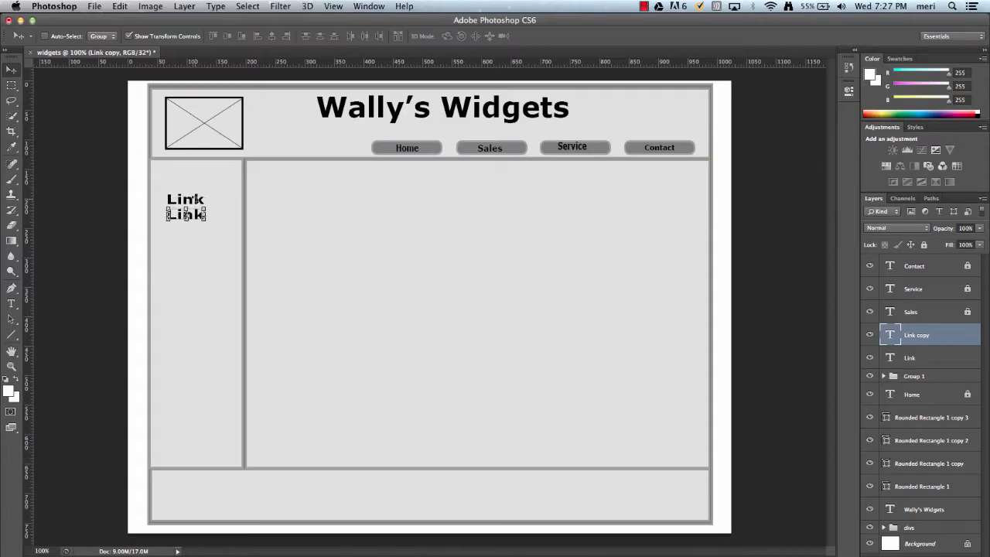
- Duplicate the second Link text and shift the new copy down to form the third sidebar line
{"action": "key", "text": "Down"}
{"action": "key", "text": "super+j"}
{"action": "key", "text": "Down"}
{"action": "key", "text": "Down"}
{"action": "key", "text": "Down"}
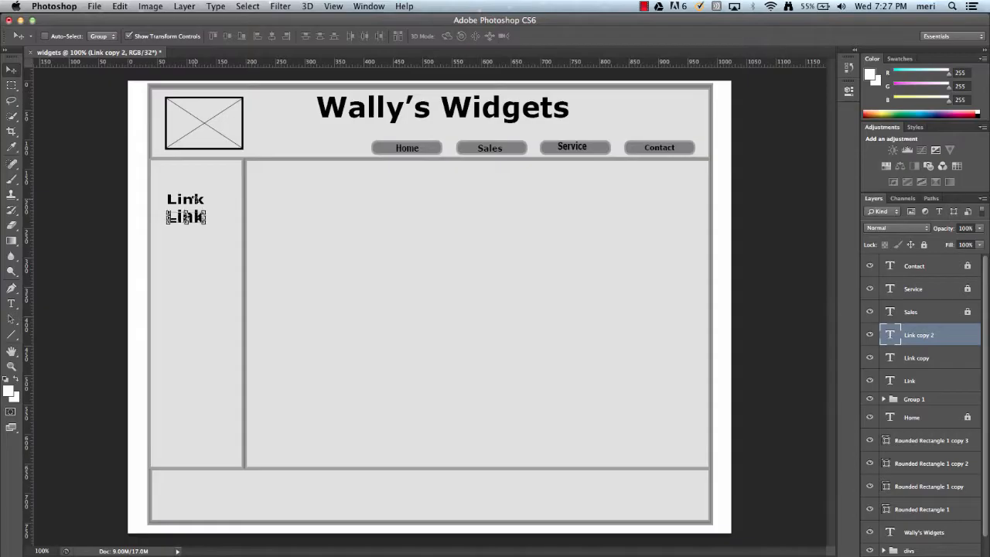
{"action": "key", "text": "Down"}
{"action": "key", "text": "Down"}
{"action": "key", "text": "Down"}
{"action": "key", "text": "Down"}
{"action": "key", "text": "Down"}
{"action": "key", "text": "Down"}
{"action": "key", "text": "Down"}
{"action": "key", "text": "Down"}
{"action": "key", "text": "Down"}
{"action": "key", "text": "Down"}
{"action": "key", "text": "Down"}
{"action": "key", "text": "Down"}
{"action": "key", "text": "Down"}
{"action": "key", "text": "Down"}
{"action": "key", "text": "Down"}
{"action": "key", "text": "Down"}
{"action": "key", "text": "Down"}
{"action": "key", "text": "Down"}
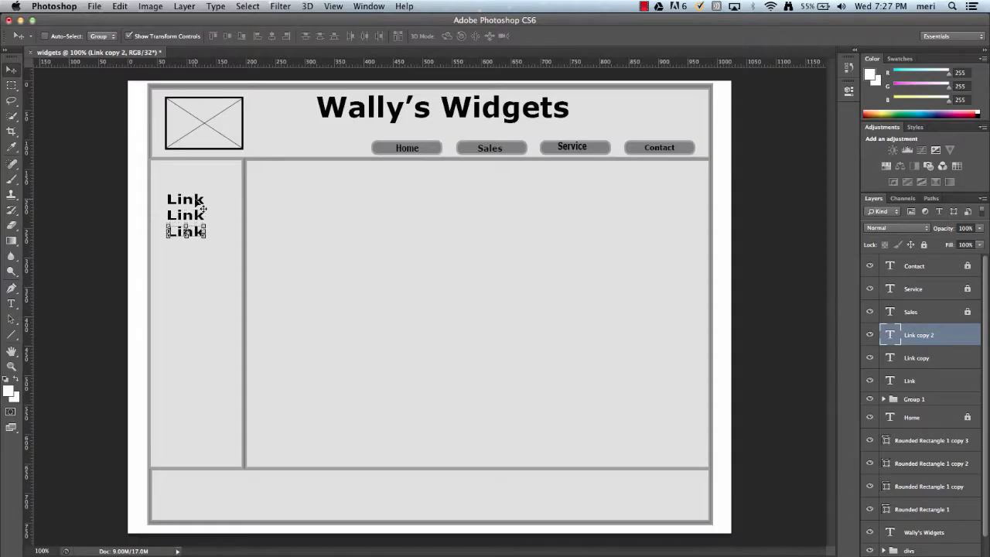
- Duplicate the third Link text and shift the copy down to form the fourth sidebar line
{"action": "key", "text": "super+j"}
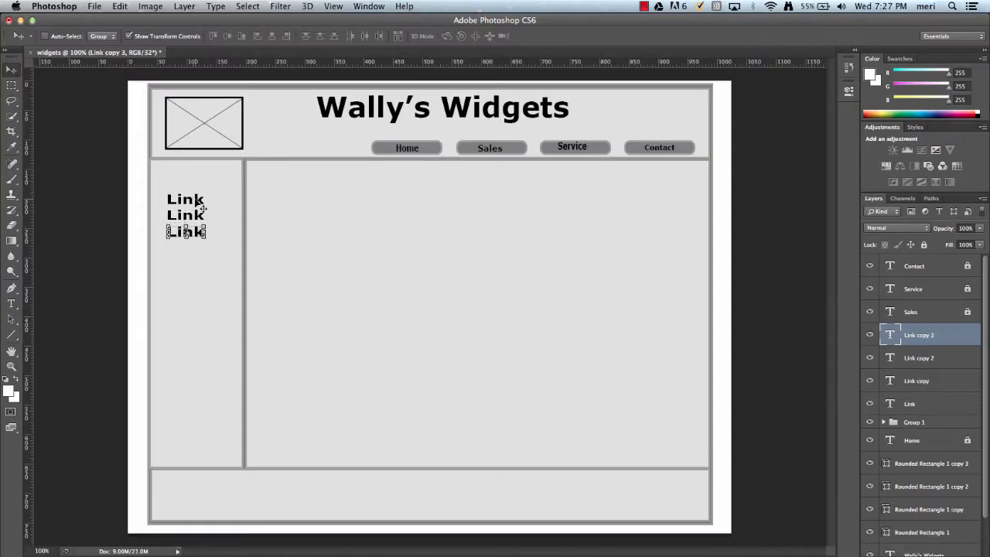
{"action": "key", "text": "Down"}
{"action": "key", "text": "Down"}
{"action": "key", "text": "Down"}
{"action": "key", "text": "Down"}
{"action": "key", "text": "Down"}
{"action": "key", "text": "Down"}
{"action": "key", "text": "Down"}
{"action": "key", "text": "Down"}
{"action": "key", "text": "Down"}
{"action": "key", "text": "Down"}
{"action": "key", "text": "Down"}
{"action": "key", "text": "Down"}
{"action": "key", "text": "Down"}
{"action": "key", "text": "Down"}
{"action": "key", "text": "Down"}
{"action": "key", "text": "Down"}
{"action": "key", "text": "Down"}
{"action": "key", "text": "Down"}
{"action": "key", "text": "Down"}
{"action": "key", "text": "Down"}
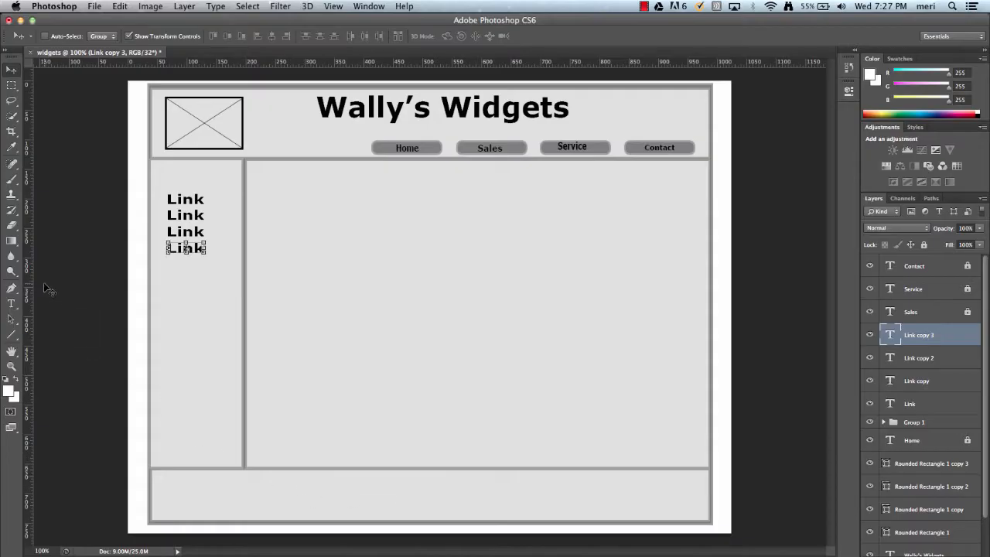
- Add a 12 pt text line in the middle of the footer with Wally's Widgets and its street address
{"action": "left_click", "coordinate": [11, 305]}
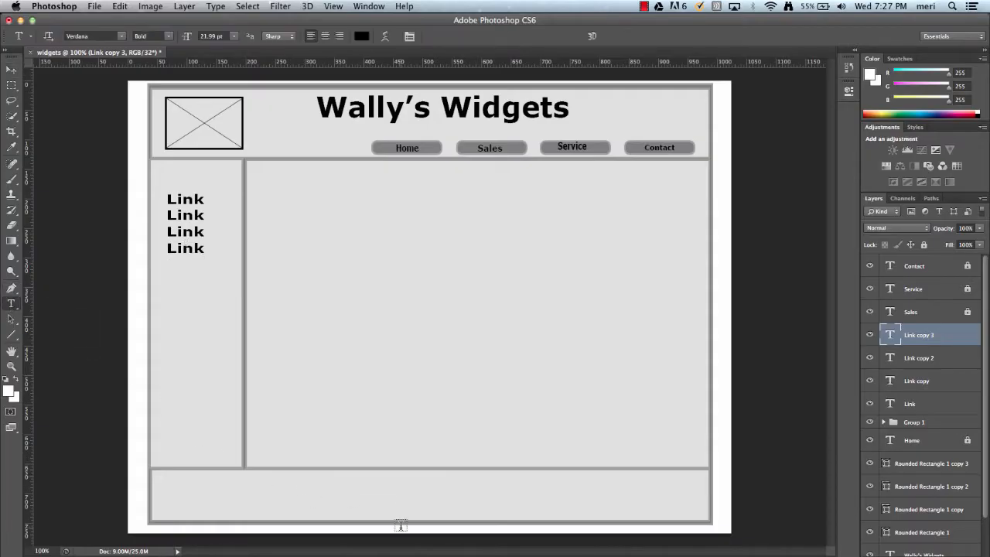
{"action": "left_click", "coordinate": [377, 483]}
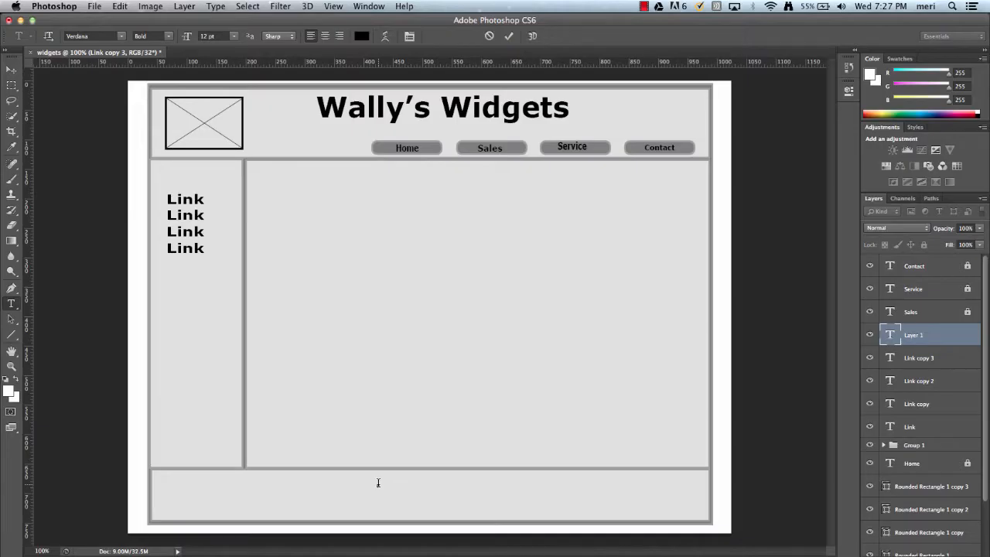
{"action": "type", "text": "Wally's Widgets 102 Main Street"}
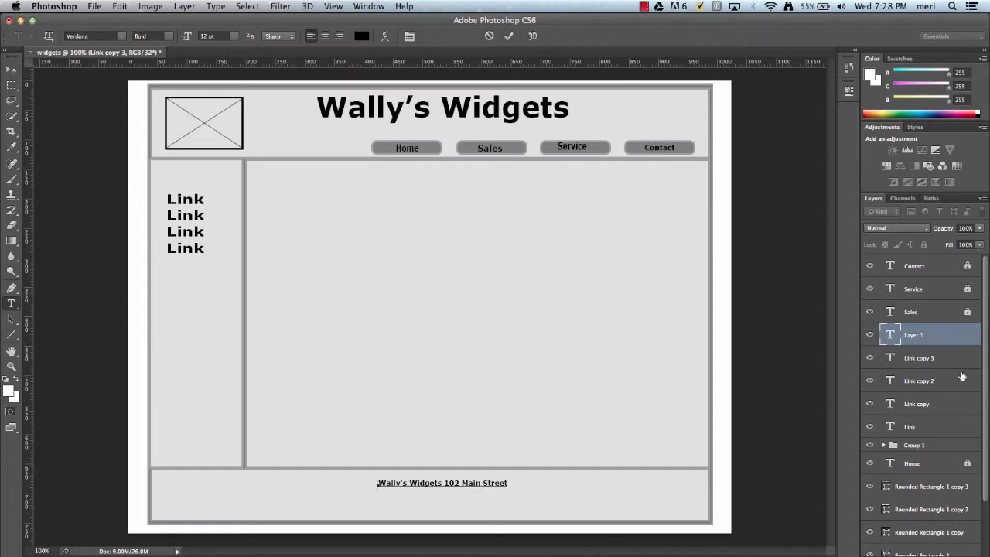
{"action": "key", "text": "super+Return"}
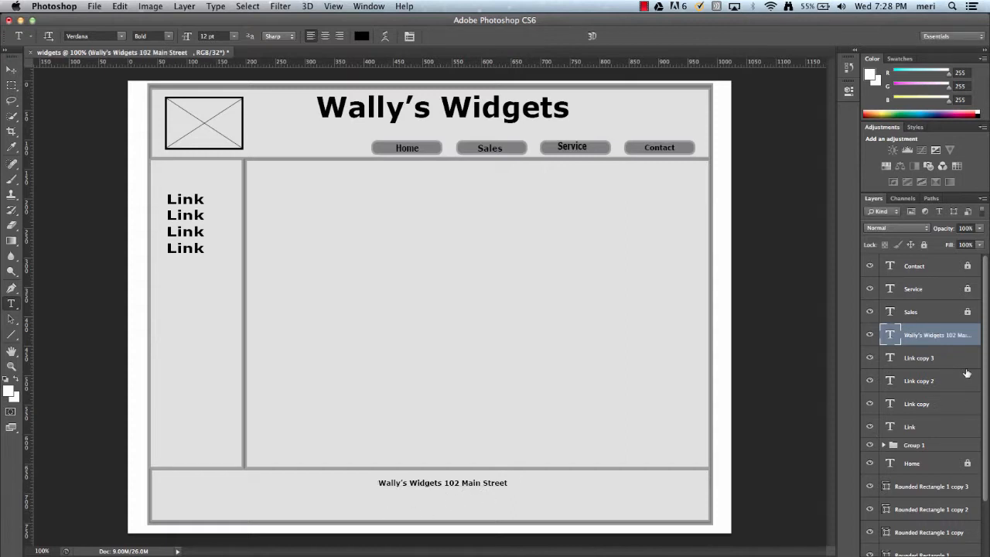
- Add a second footer text line below the street address with the town, state and postal code
{"action": "left_click", "coordinate": [382, 499]}
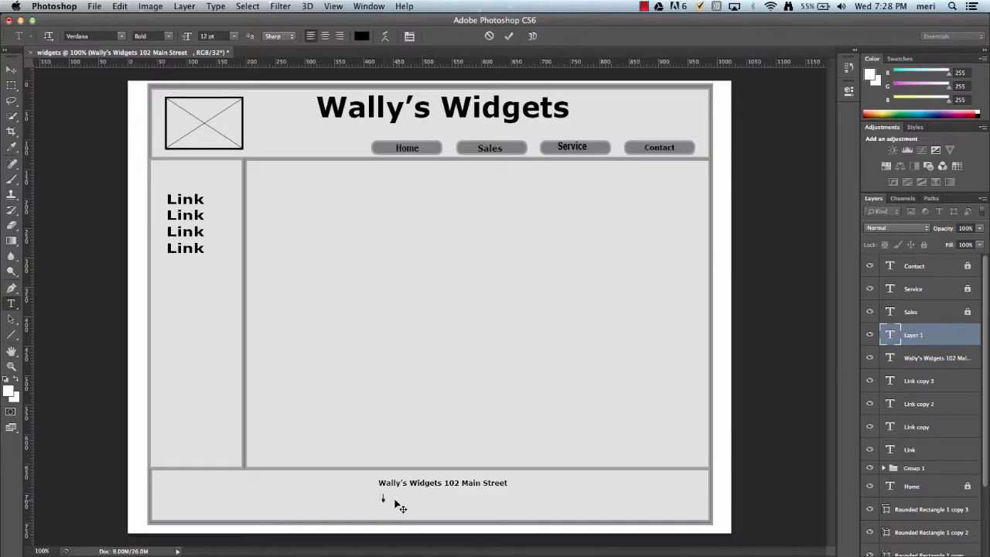
{"action": "type", "text": "N"}
{"action": "type", "text": "Any To"}
{"action": "type", "text": "wn, U"}
{"action": "type", "text": ", 60000"}
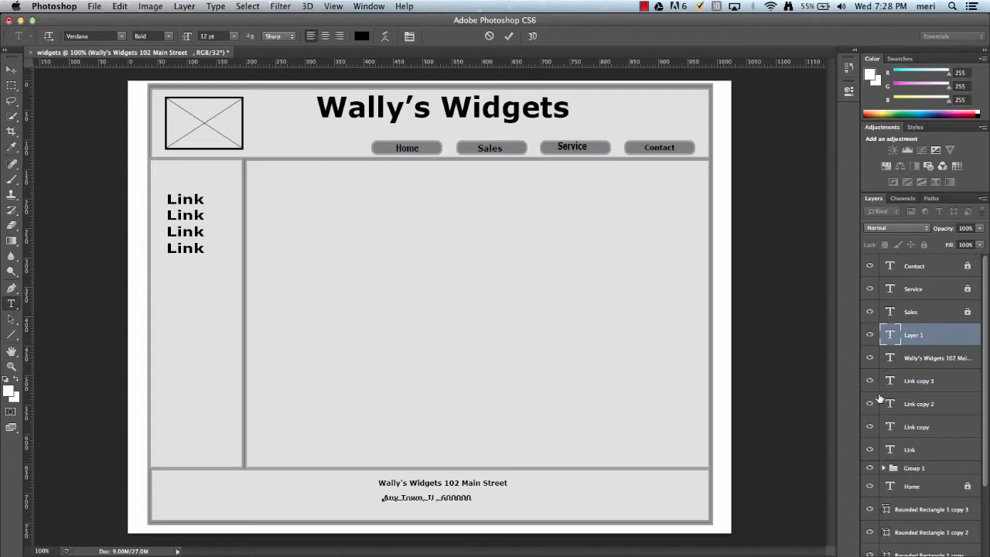
{"action": "left_click", "coordinate": [885, 468]}
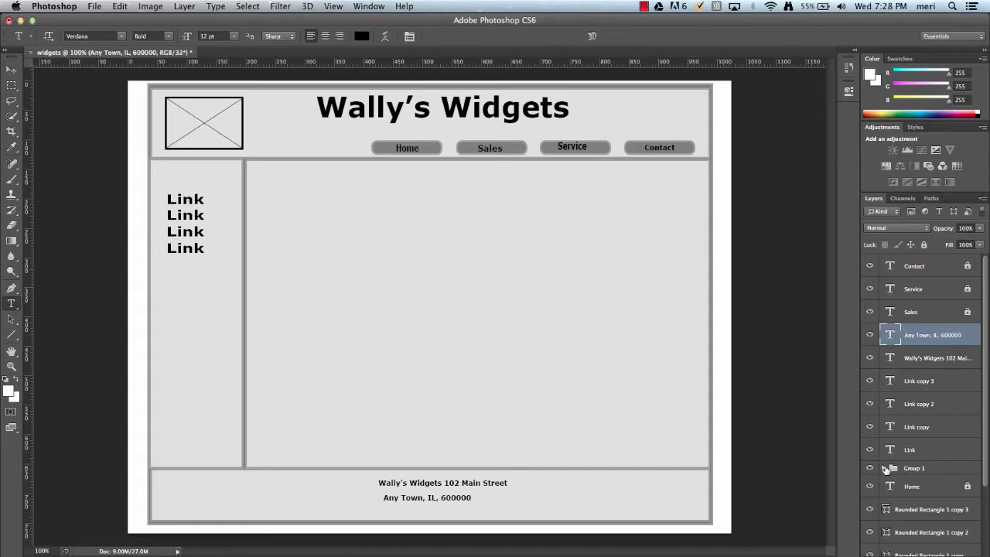
- Duplicate the header's crossed image box group
{"action": "left_click", "coordinate": [894, 470]}
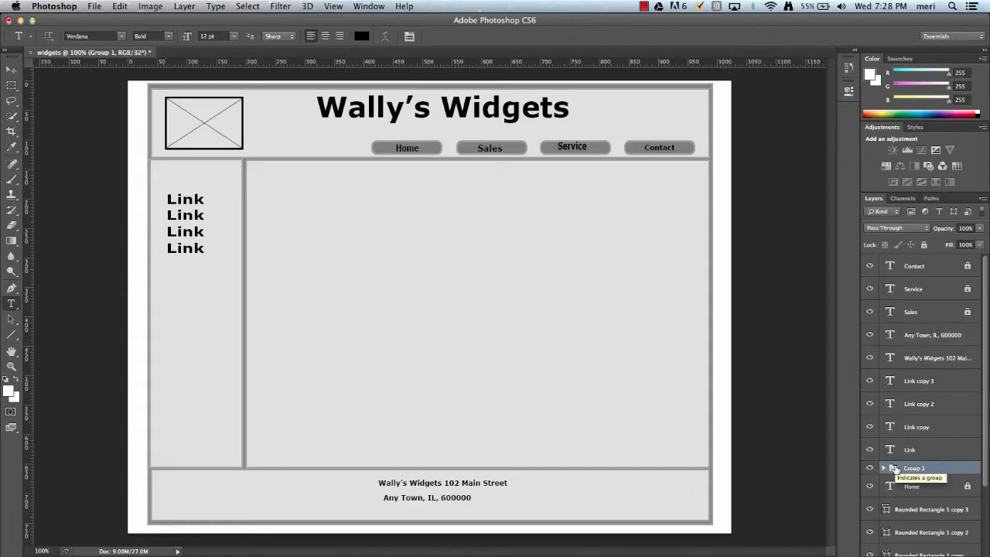
{"action": "left_click_drag", "start_coordinate": [896, 470], "coordinate": [951, 556]}
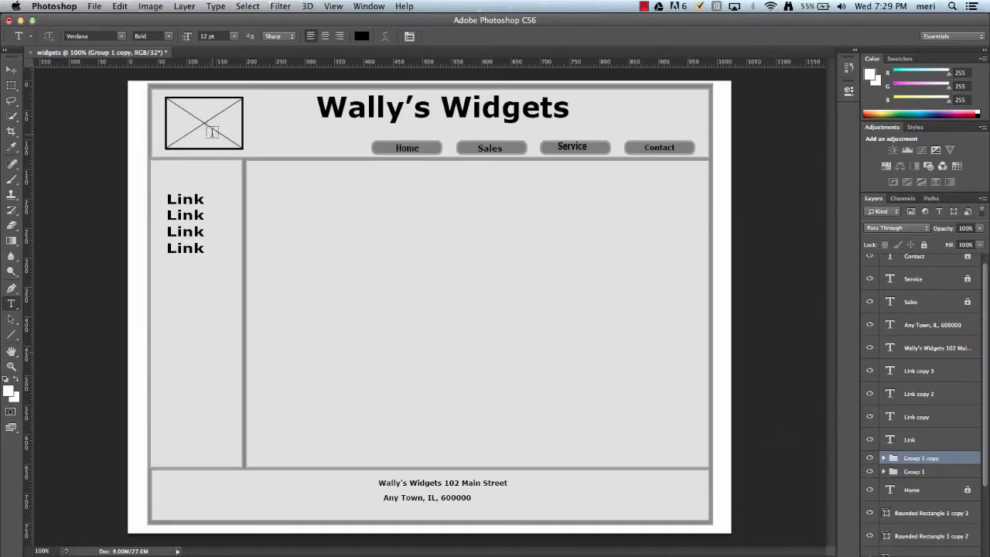
{"action": "left_click", "coordinate": [10, 69]}
{"action": "key", "text": "super+t"}
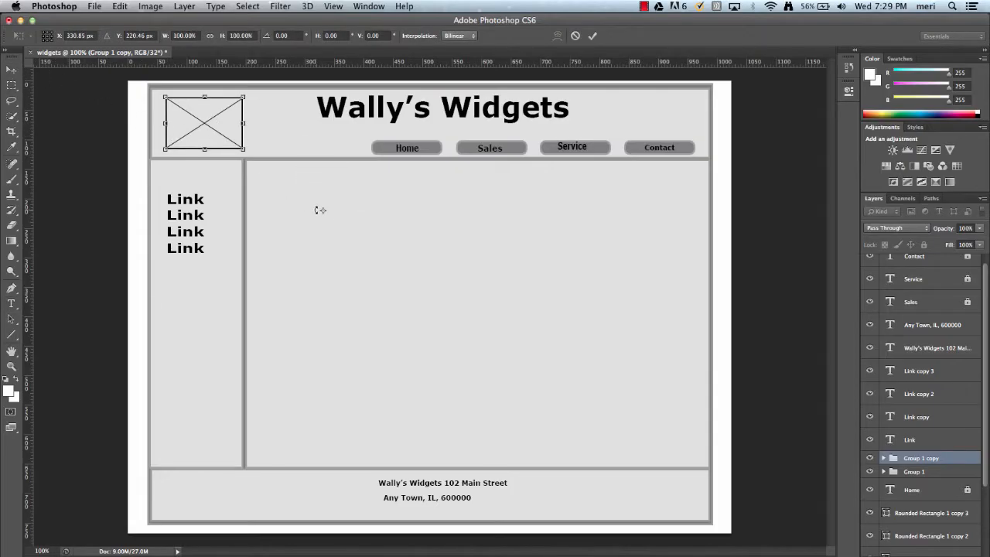
- Nudge the duplicated crossed box down and right to X 138.5 px, Y 90 px and apply the transformation
{"action": "key", "text": "super+z"}
{"action": "key", "text": "Down"}
{"action": "key", "text": "Down"}
{"action": "key", "text": "Down"}
{"action": "key", "text": "Down"}
{"action": "key", "text": "Down"}
{"action": "key", "text": "Down"}
{"action": "key", "text": "Down"}
{"action": "key", "text": "Down"}
{"action": "key", "text": "Down"}
{"action": "key", "text": "Down"}
{"action": "key", "text": "Down"}
{"action": "key", "text": "Down"}
{"action": "key", "text": "Down"}
{"action": "key", "text": "Down"}
{"action": "key", "text": "Down"}
{"action": "key", "text": "Down"}
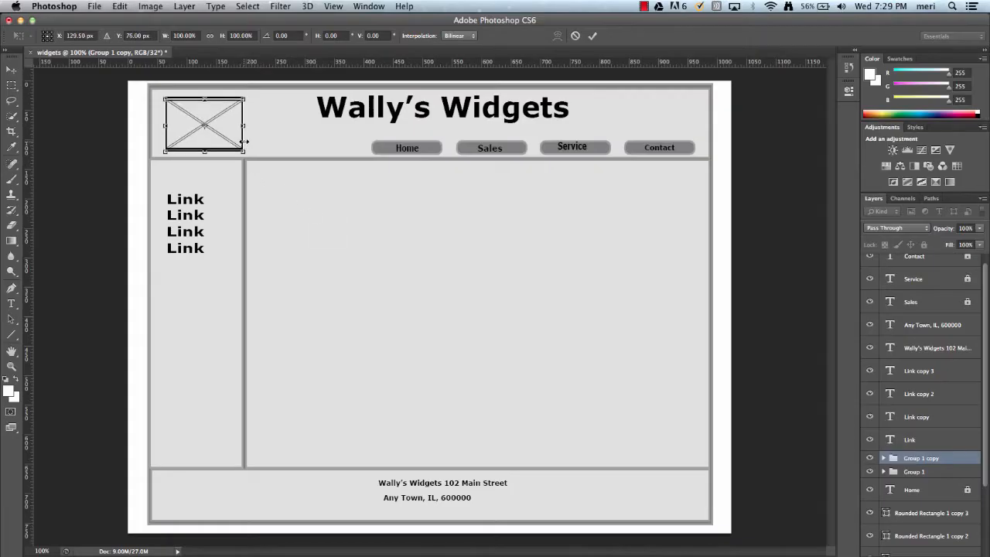
{"action": "key", "text": "Down"}
{"action": "key", "text": "Down"}
{"action": "key", "text": "Right"}
{"action": "key", "text": "Right"}
{"action": "key", "text": "Right"}
{"action": "key", "text": "Right"}
{"action": "key", "text": "Right"}
{"action": "key", "text": "Right"}
{"action": "key", "text": "Right"}
{"action": "key", "text": "Right"}
{"action": "key", "text": "Right"}
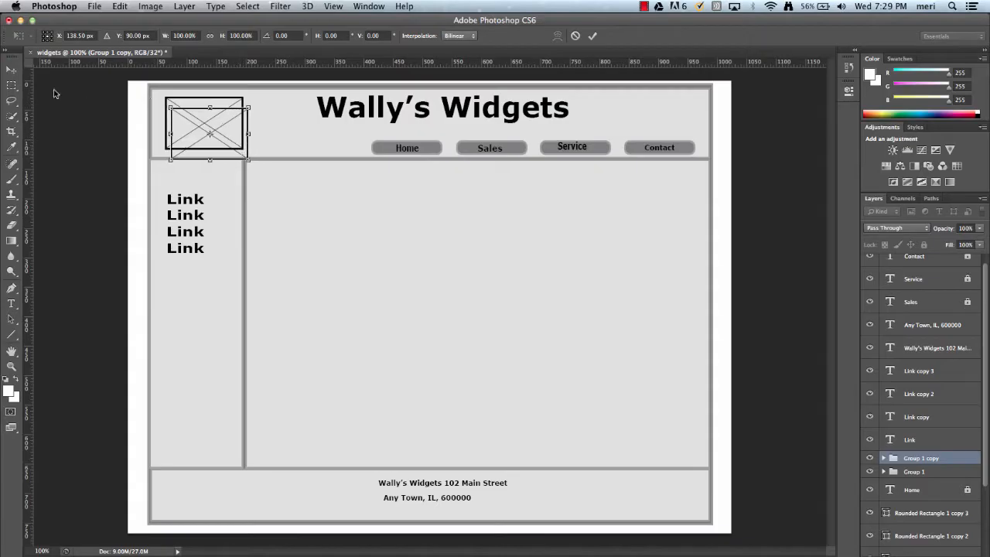
{"action": "left_click", "coordinate": [11, 70]}
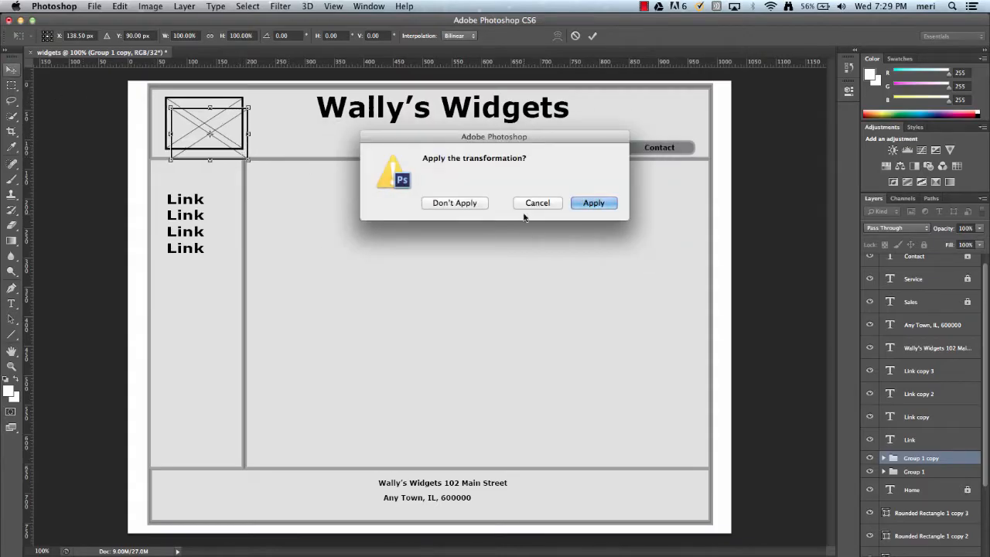
{"action": "left_click", "coordinate": [579, 206]}
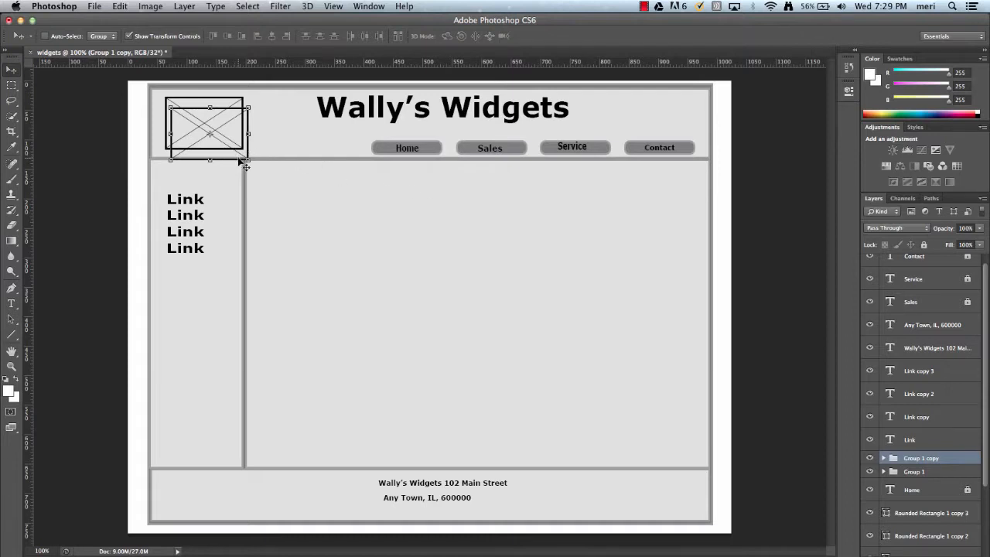
- Move the crossed box copy into the main content area's upper left corner and scale it to about 188% width and 200% height
{"action": "left_click_drag", "start_coordinate": [243, 164], "coordinate": [404, 276]}
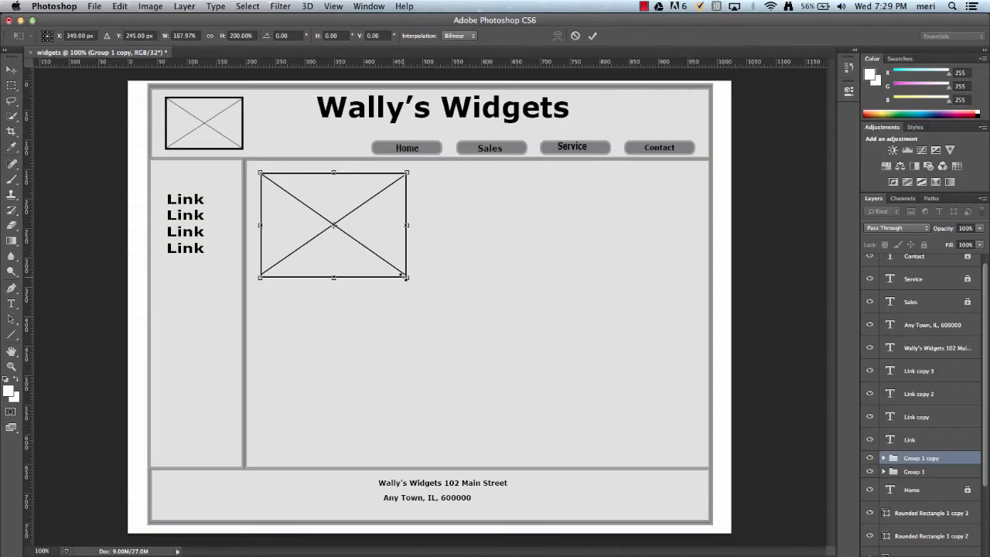
{"action": "key", "text": "Down"}
{"action": "key", "text": "Down"}
{"action": "key", "text": "Down"}
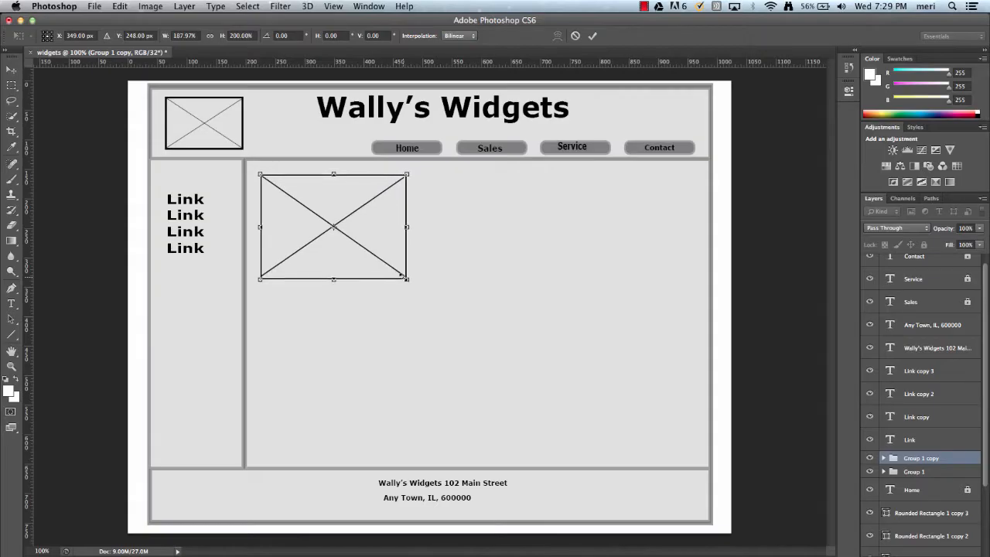
{"action": "key", "text": "Up"}
{"action": "key", "text": "Up"}
{"action": "key", "text": "Up"}
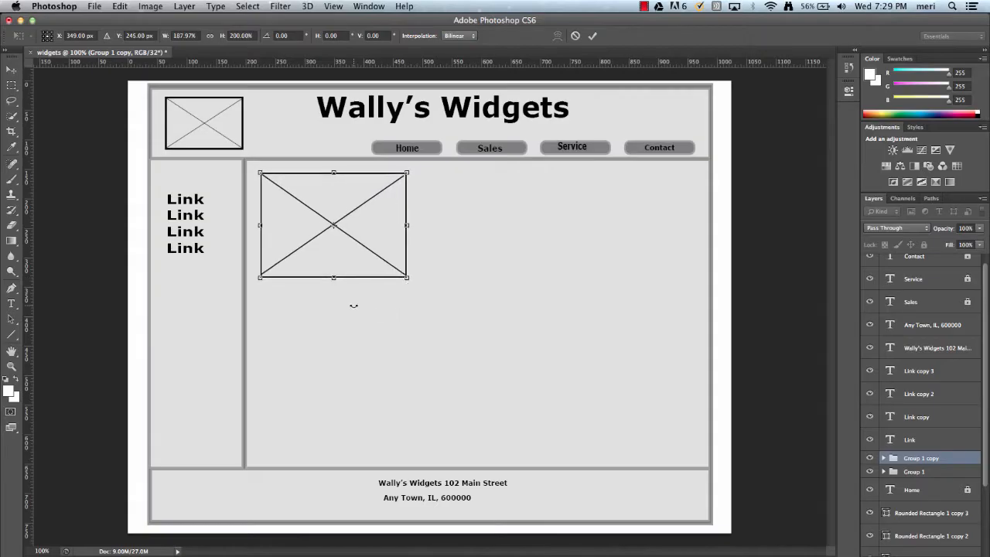
{"action": "left_click", "coordinate": [12, 68]}
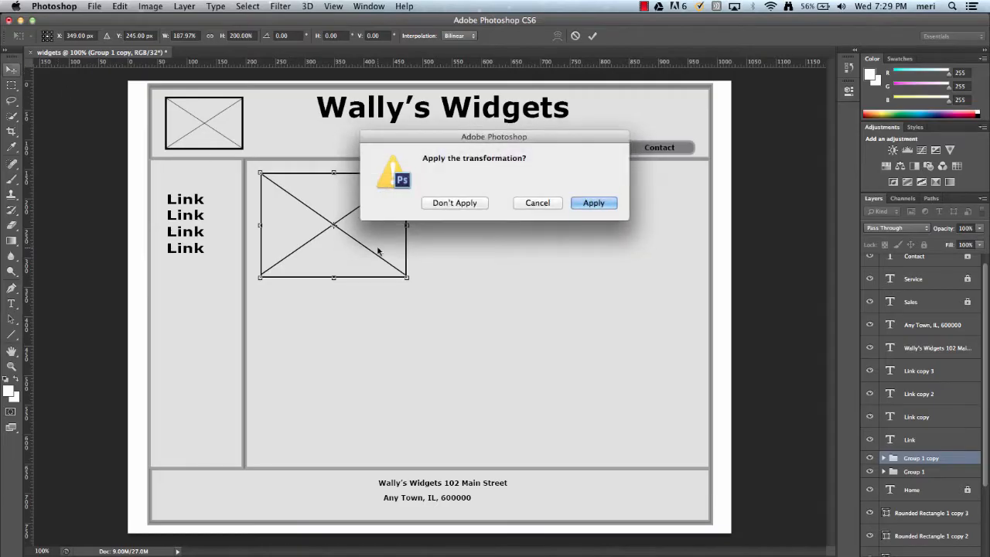
{"action": "left_click", "coordinate": [585, 204]}
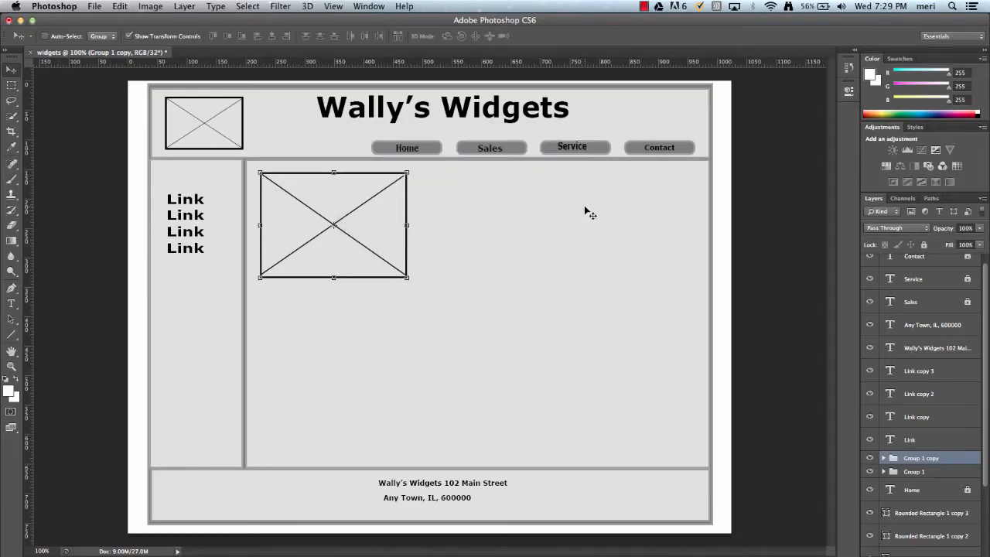
- Duplicate the enlarged crossed box and place the copy directly below it in the main content area
{"action": "key", "text": "alt+Down"}
{"action": "key", "text": "alt+Down"}
{"action": "key", "text": "alt+Down"}
{"action": "key", "text": "alt+Down"}
{"action": "key", "text": "alt+Down"}
{"action": "key", "text": "alt+Down"}
{"action": "key", "text": "alt+Down"}
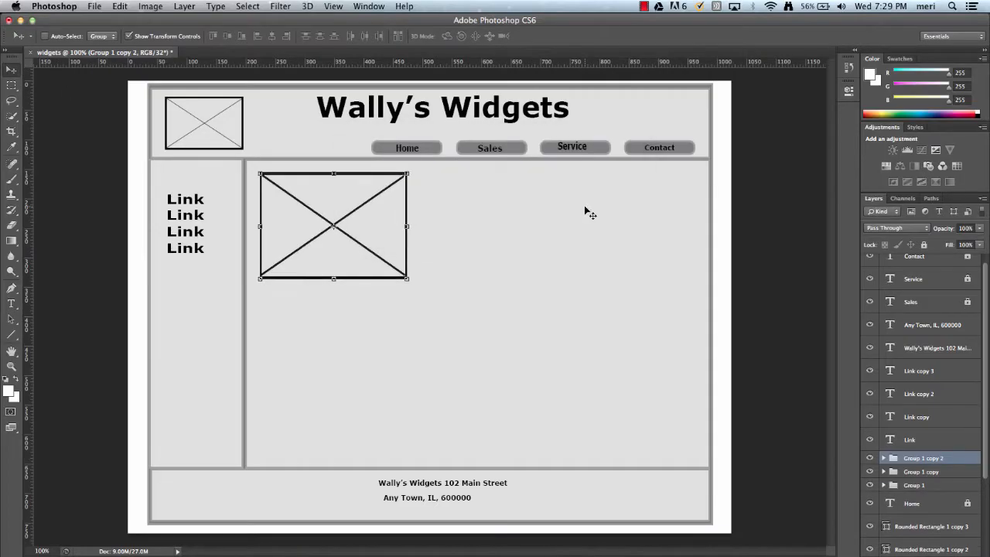
{"action": "key", "text": "Down"}
{"action": "key", "text": "Down"}
{"action": "key", "text": "Down"}
{"action": "key", "text": "Down"}
{"action": "key", "text": "Down"}
{"action": "key", "text": "Down"}
{"action": "key", "text": "Down"}
{"action": "key", "text": "Down"}
{"action": "key", "text": "Down"}
{"action": "key", "text": "Down"}
{"action": "key", "text": "Down"}
{"action": "key", "text": "Down"}
{"action": "key", "text": "Down"}
{"action": "key", "text": "Down"}
{"action": "key", "text": "Down"}
{"action": "key", "text": "Down"}
{"action": "key", "text": "Down"}
{"action": "key", "text": "Down"}
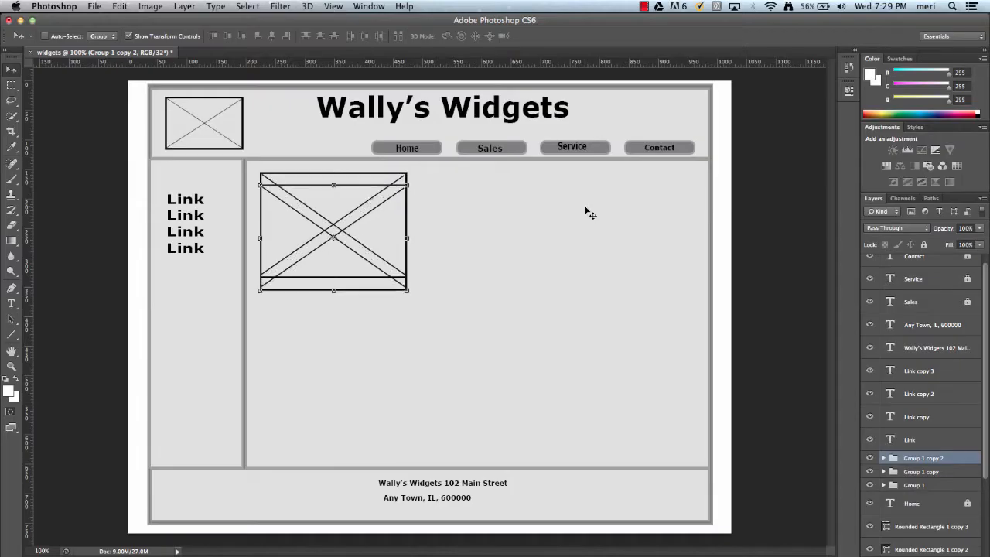
{"action": "key", "text": "Down"}
{"action": "key", "text": "Down"}
{"action": "key", "text": "Down"}
{"action": "key", "text": "Down"}
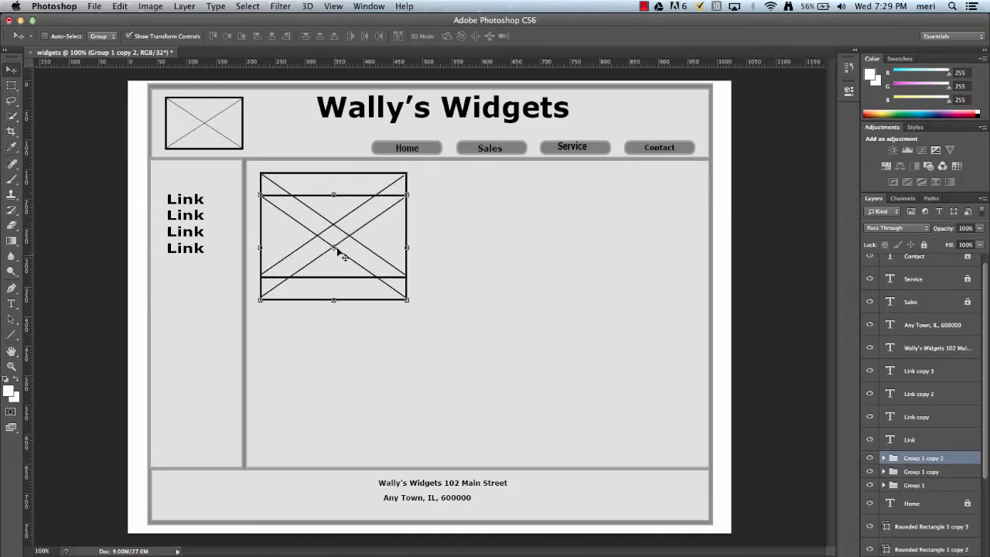
{"action": "left_click_drag", "start_coordinate": [345, 273], "coordinate": [349, 380]}
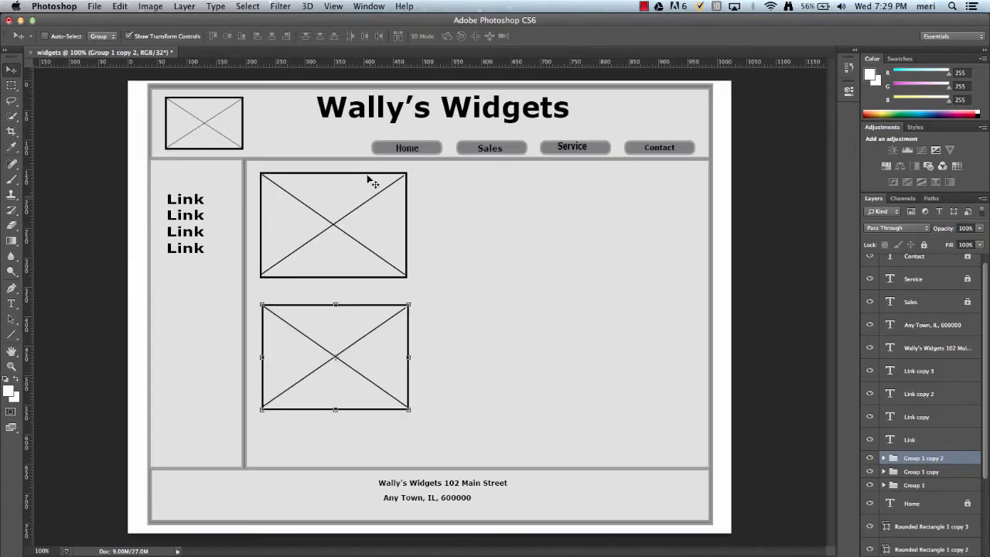
- Draw a horizontal line about 440 px long with a 6.08 pt stroke beside the upper part of the first large image box
{"action": "left_click", "coordinate": [12, 334]}
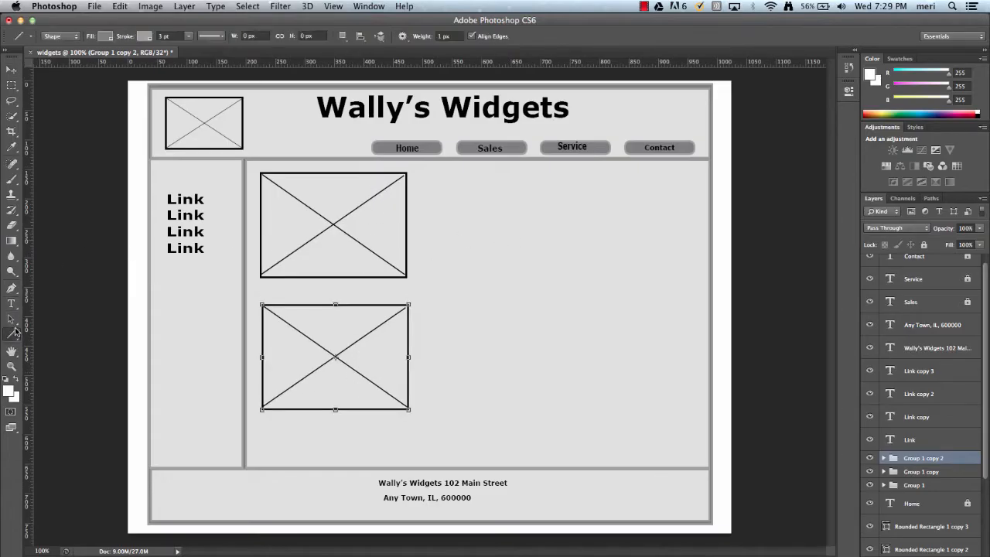
{"action": "left_click", "coordinate": [189, 39]}
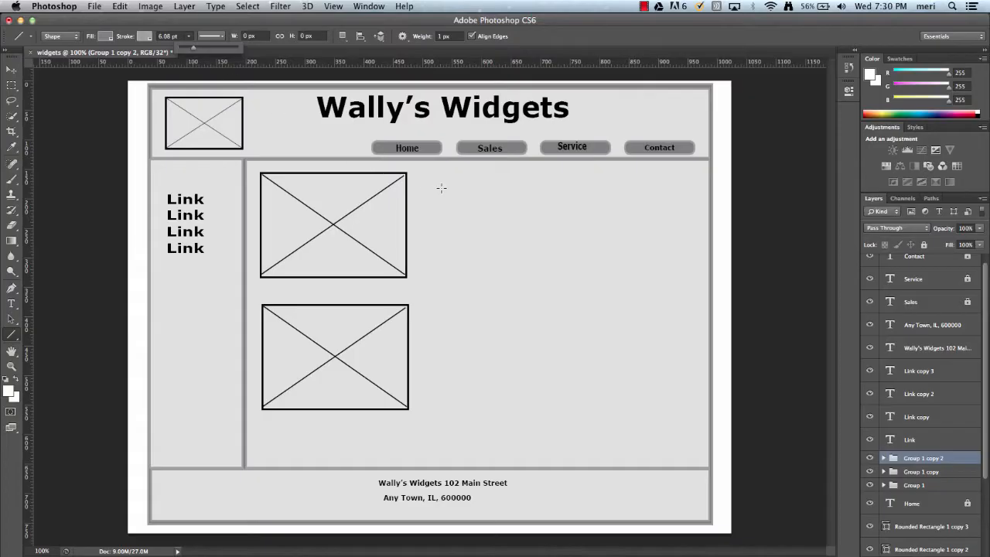
{"action": "left_click_drag", "start_coordinate": [426, 184], "coordinate": [683, 187]}
{"action": "key", "text": "super+z"}
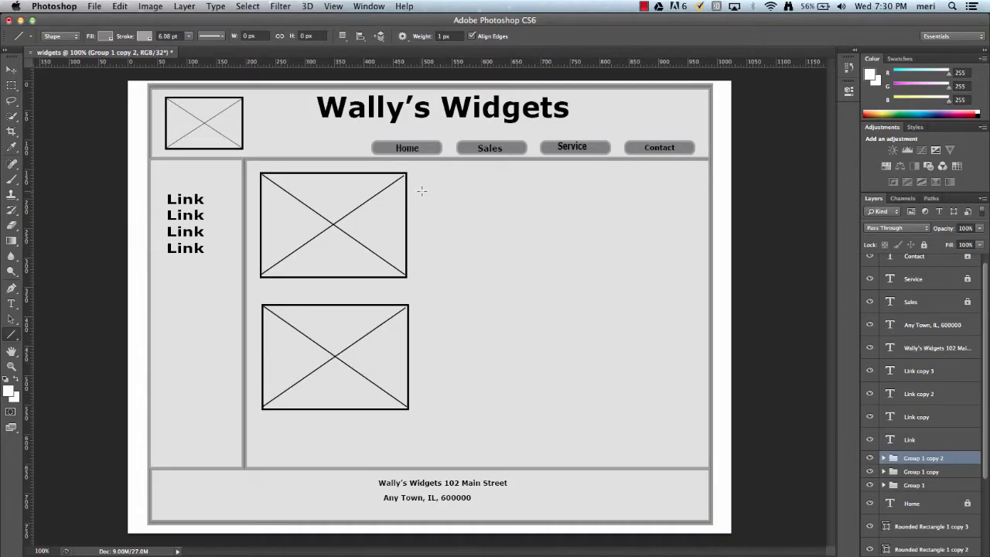
{"action": "left_click_drag", "start_coordinate": [422, 190], "coordinate": [681, 215]}
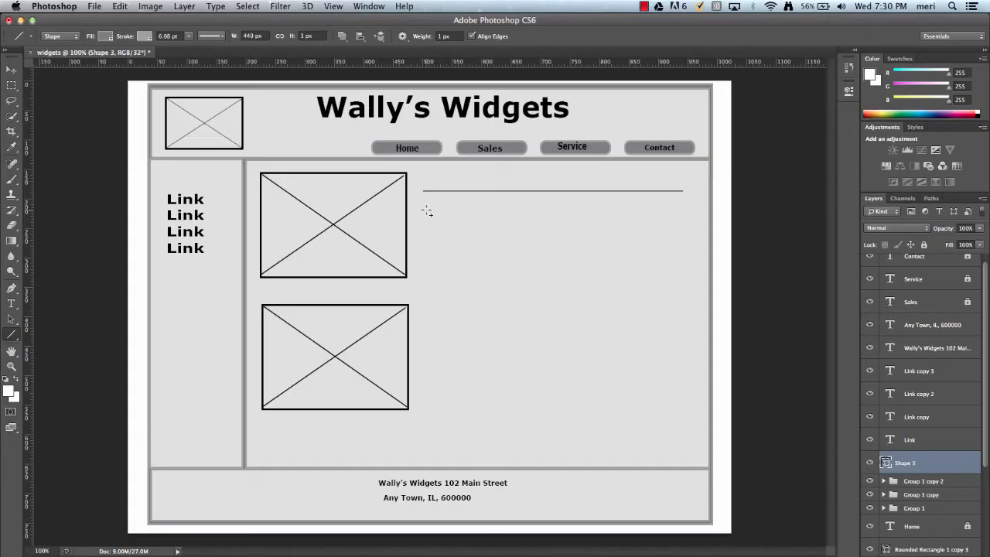
- Add four more horizontal lines of varied length below the first one, beside the upper image box
{"action": "left_click_drag", "start_coordinate": [427, 211], "coordinate": [622, 227]}
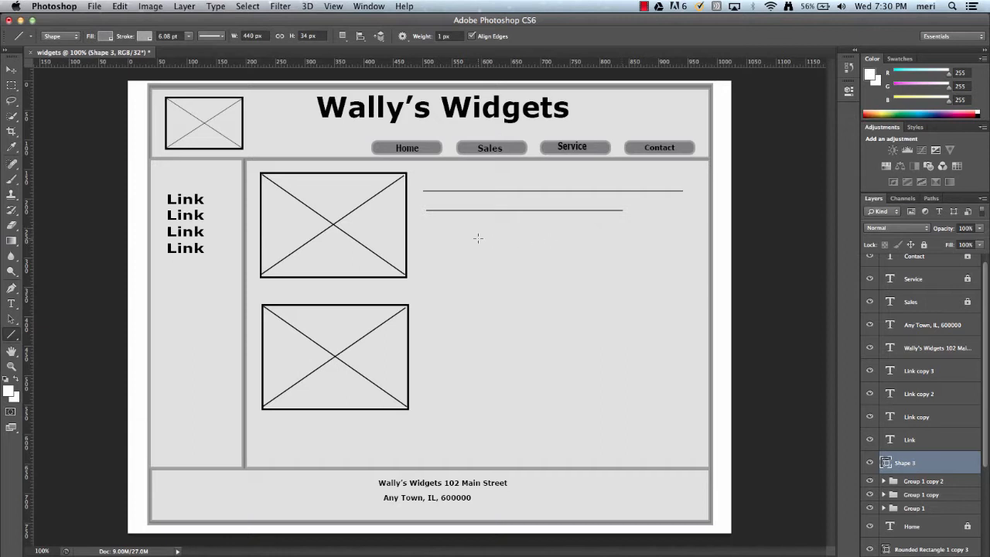
{"action": "key", "text": "shift"}
{"action": "left_click_drag", "start_coordinate": [432, 232], "coordinate": [652, 230]}
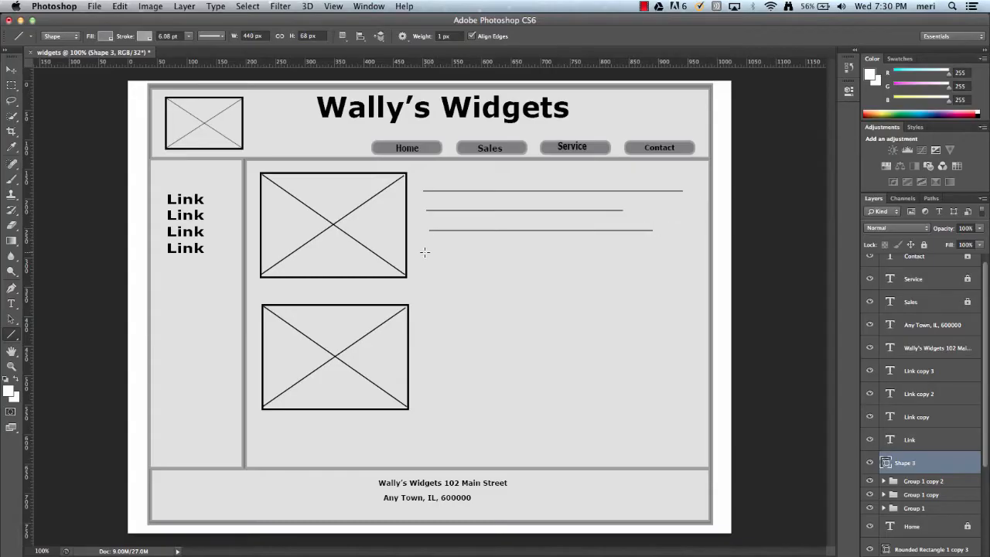
{"action": "key", "text": "shift"}
{"action": "left_click_drag", "start_coordinate": [428, 253], "coordinate": [674, 261]}
{"action": "key", "text": "shift"}
{"action": "left_click_drag", "start_coordinate": [432, 270], "coordinate": [664, 273]}
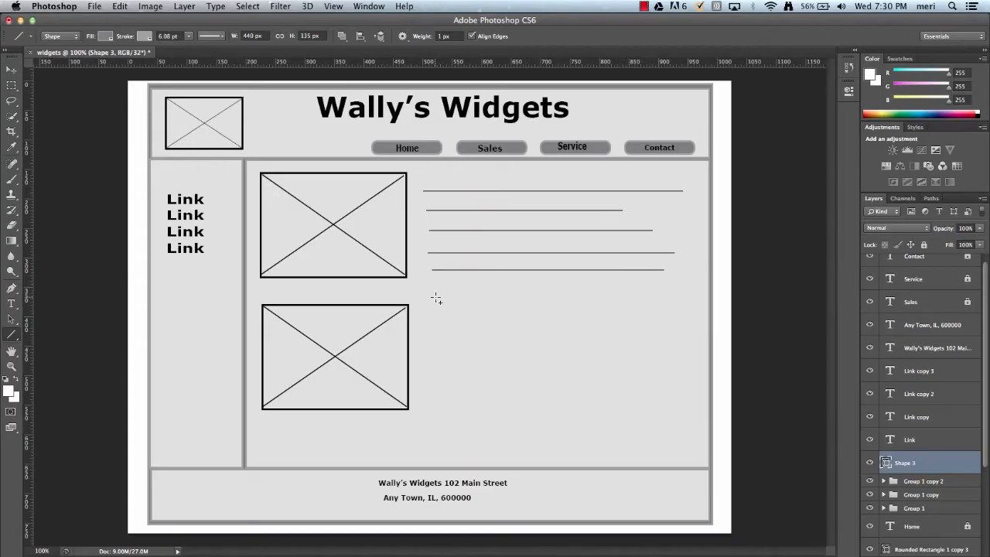
- Continue the text placeholder with five more horizontal lines running down beside the lower image box
{"action": "left_click_drag", "start_coordinate": [439, 299], "coordinate": [670, 309]}
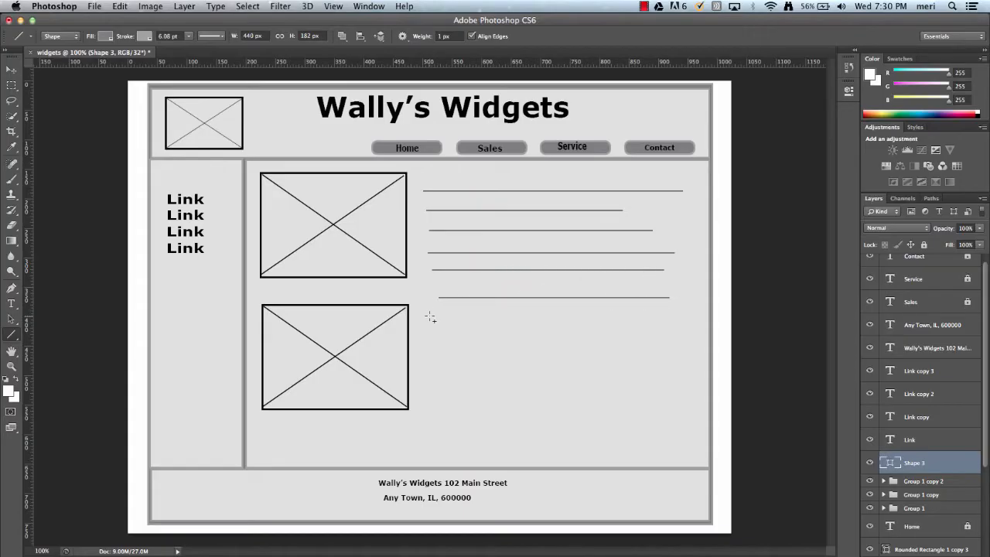
{"action": "left_click_drag", "start_coordinate": [430, 316], "coordinate": [667, 326]}
{"action": "left_click_drag", "start_coordinate": [434, 338], "coordinate": [641, 337]}
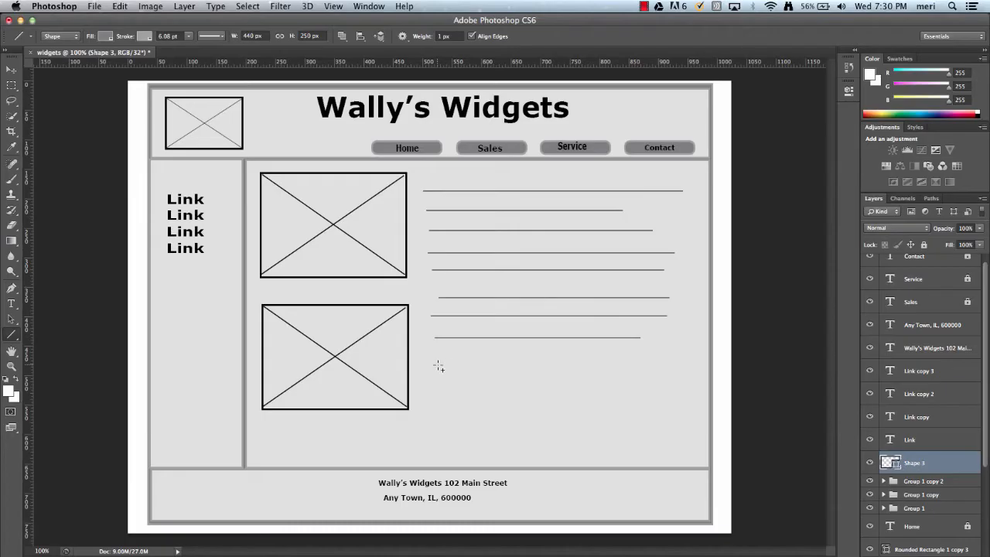
{"action": "left_click_drag", "start_coordinate": [437, 362], "coordinate": [625, 368]}
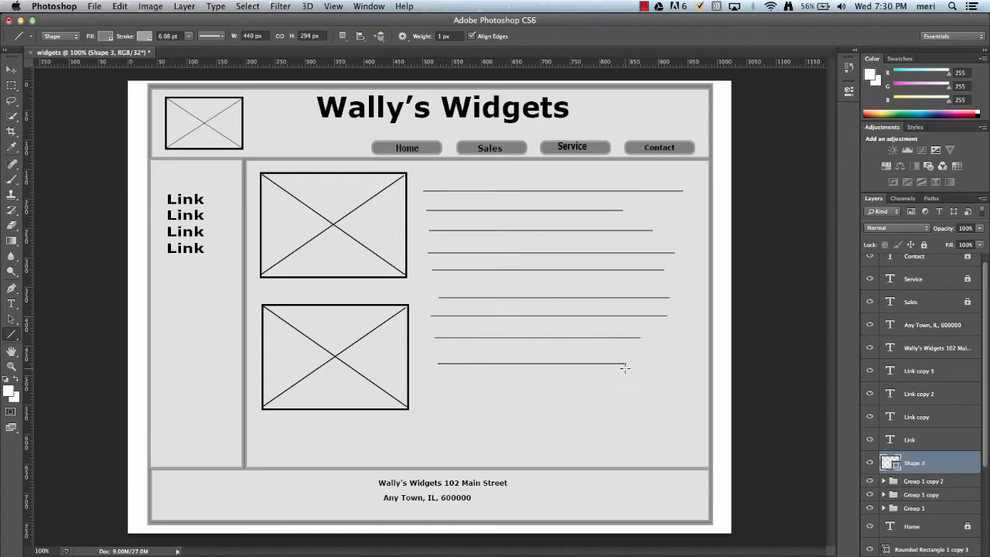
{"action": "left_click_drag", "start_coordinate": [440, 382], "coordinate": [631, 399]}
- Shift the whole set of placeholder lines slightly down and to the right
{"action": "scroll", "coordinate": [940, 456], "scroll_direction": "down", "scroll_amount": 5}
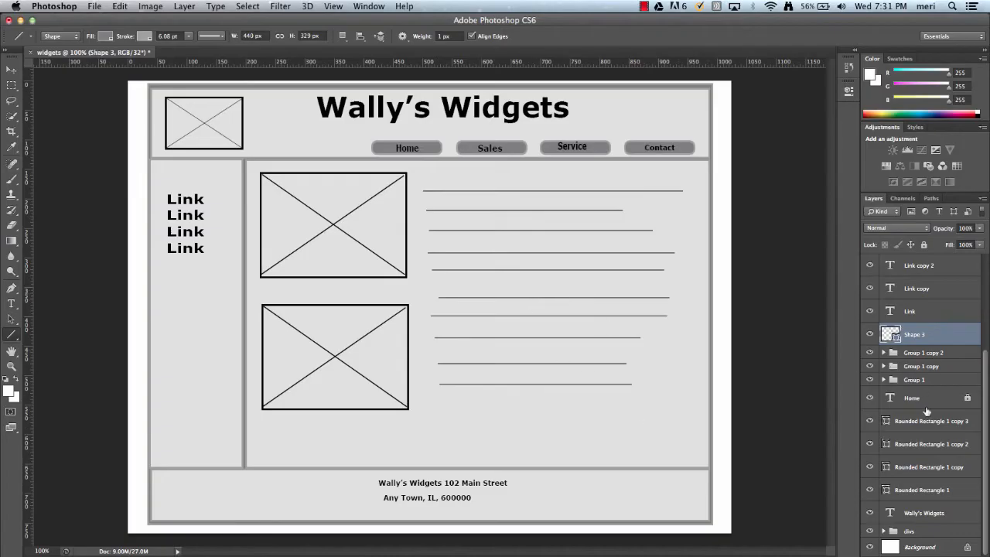
{"action": "scroll", "coordinate": [931, 438], "scroll_direction": "up", "scroll_amount": 5}
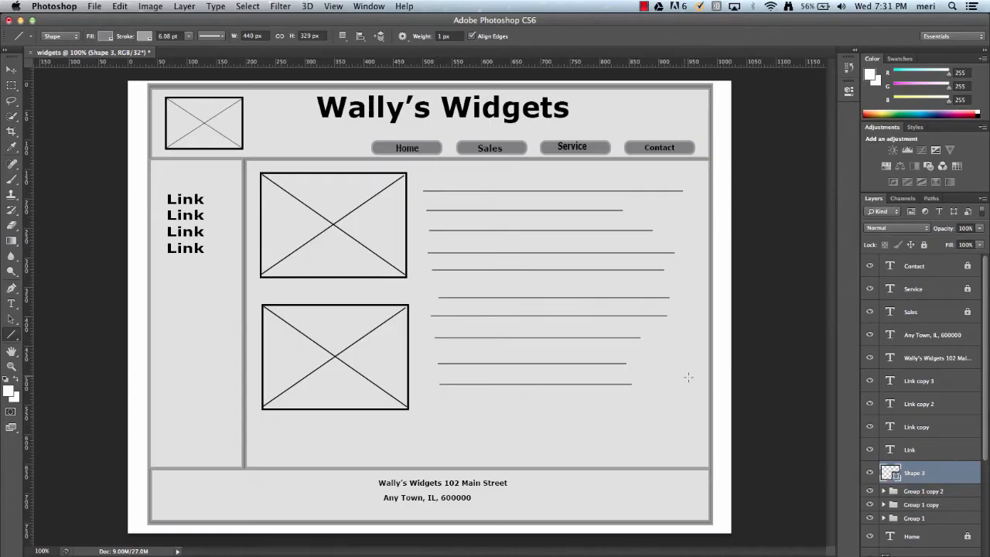
{"action": "left_click", "coordinate": [11, 69]}
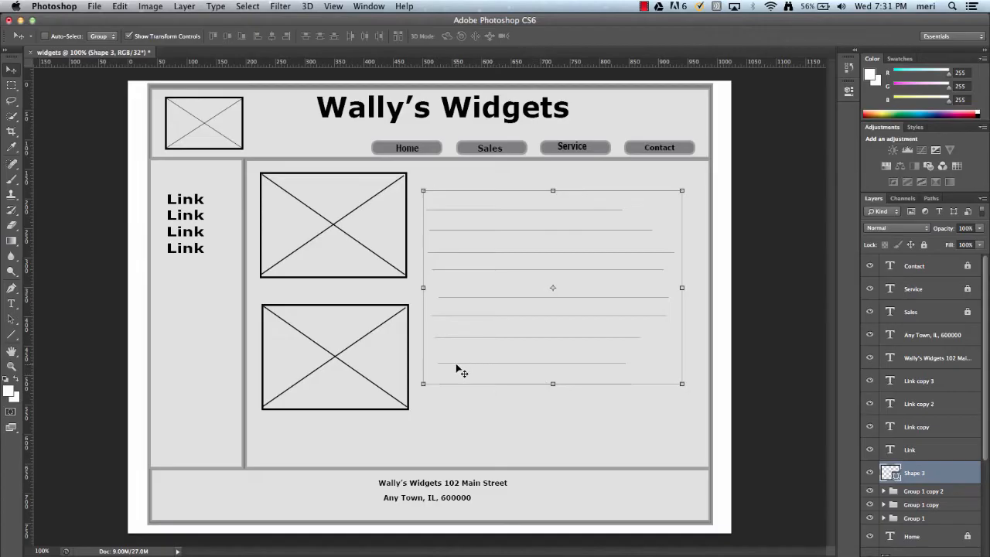
{"action": "mouse_move", "coordinate": [446, 371]}
{"action": "left_mouse_down"}
{"action": "mouse_move", "coordinate": [449, 382]}
{"action": "mouse_move", "coordinate": [449, 373]}
{"action": "left_mouse_up"}
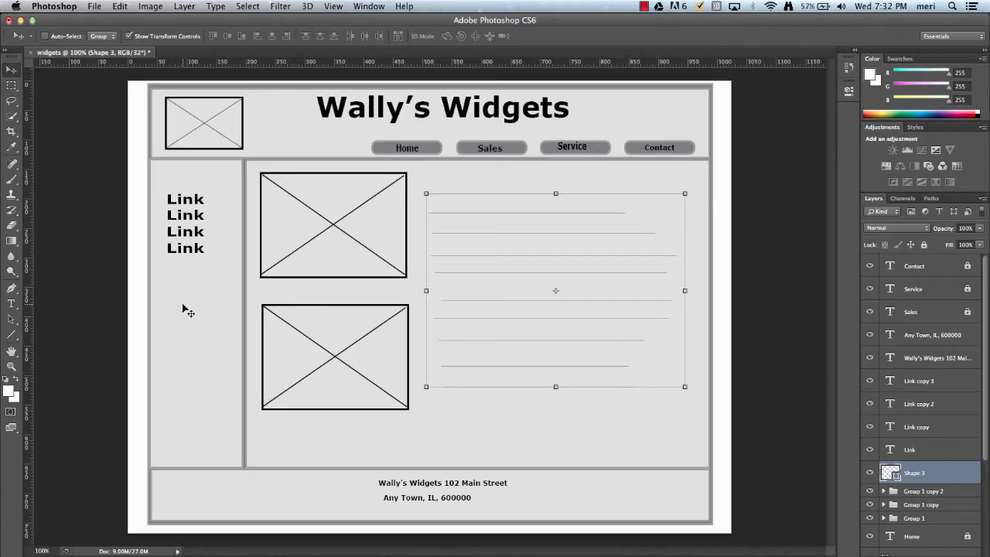
- Save the document to the Desktop as widgets.psd in Photoshop format with layers kept
{"action": "left_click", "coordinate": [93, 7]}
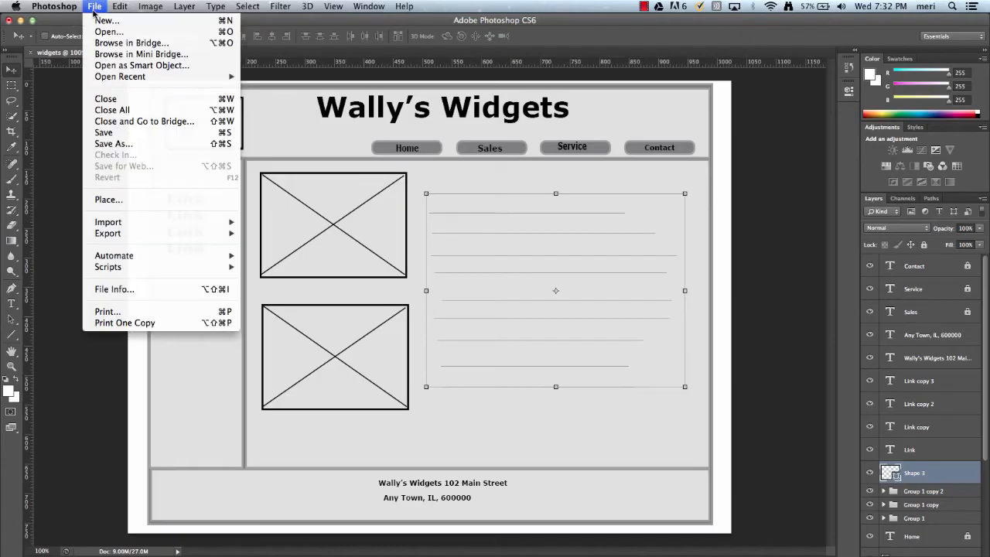
{"action": "left_click", "coordinate": [118, 133]}
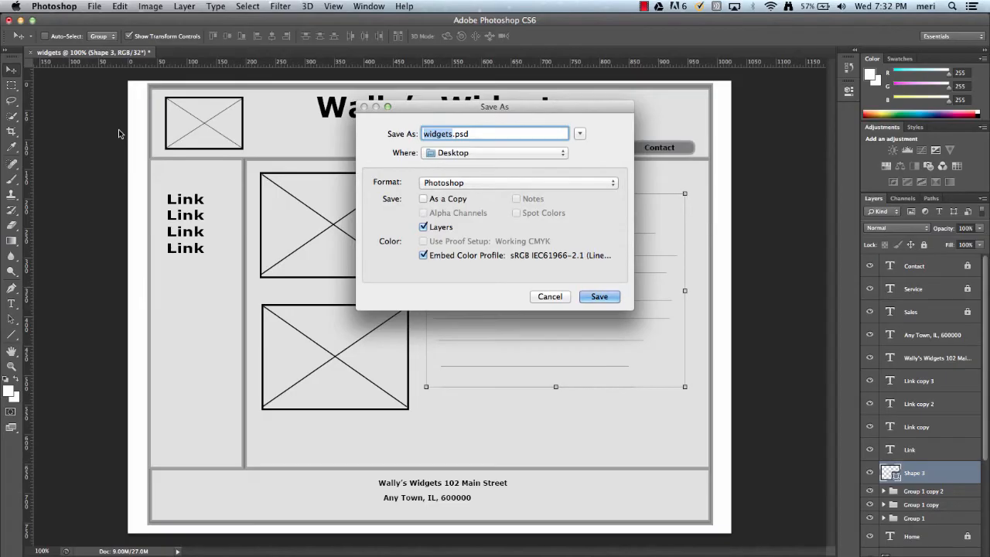
{"action": "left_click", "coordinate": [617, 298]}
{"action": "left_click", "coordinate": [637, 246]}
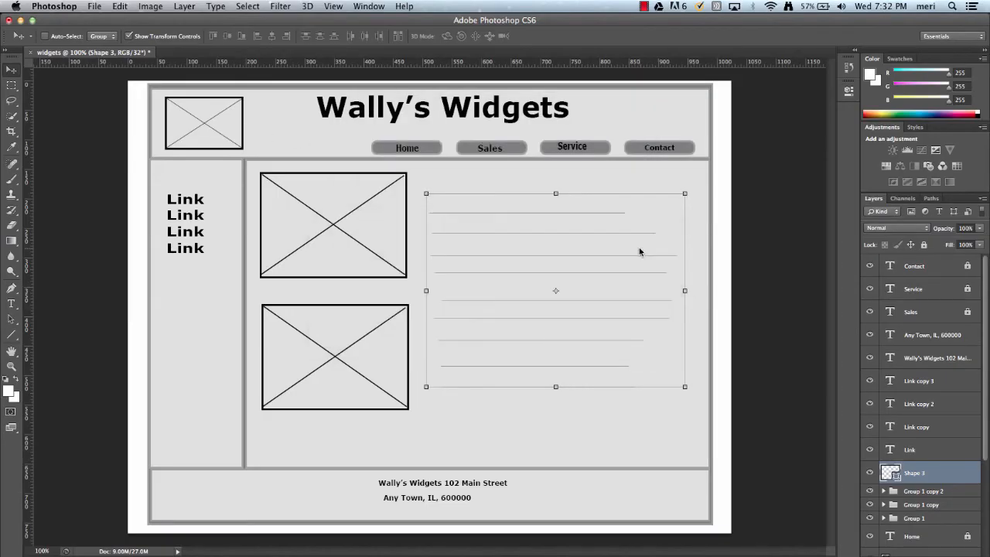